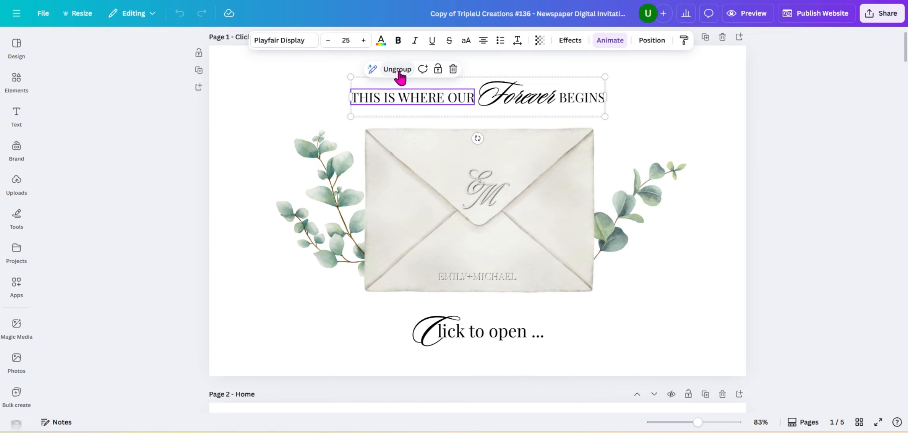
- Try ungrouping the headline above the envelope and moving its text pieces separately, and undo these changes
click(397, 70)
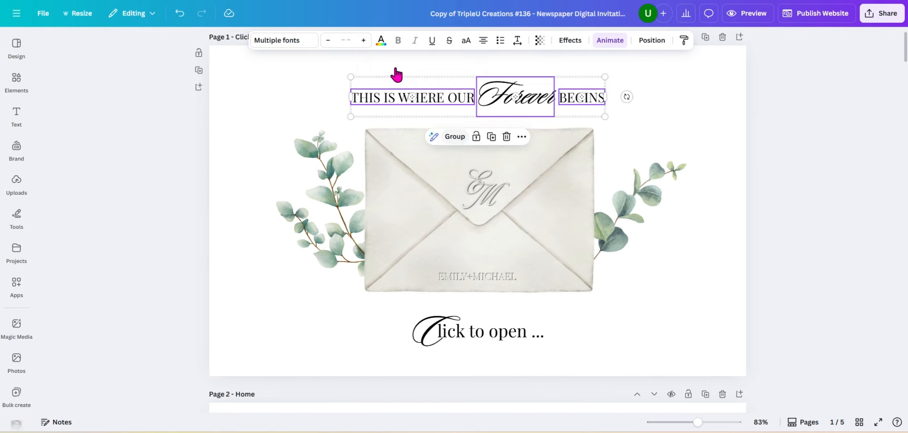
drag(503, 98, 626, 86)
click(180, 16)
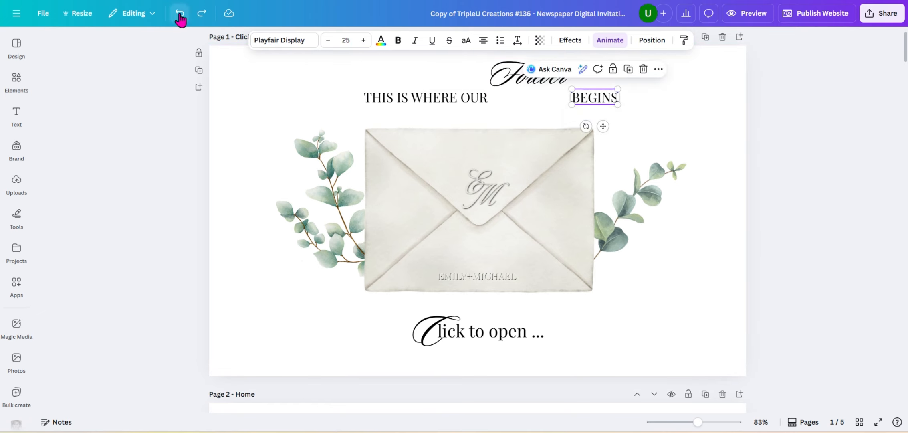
click(180, 16)
click(180, 16)
click(440, 86)
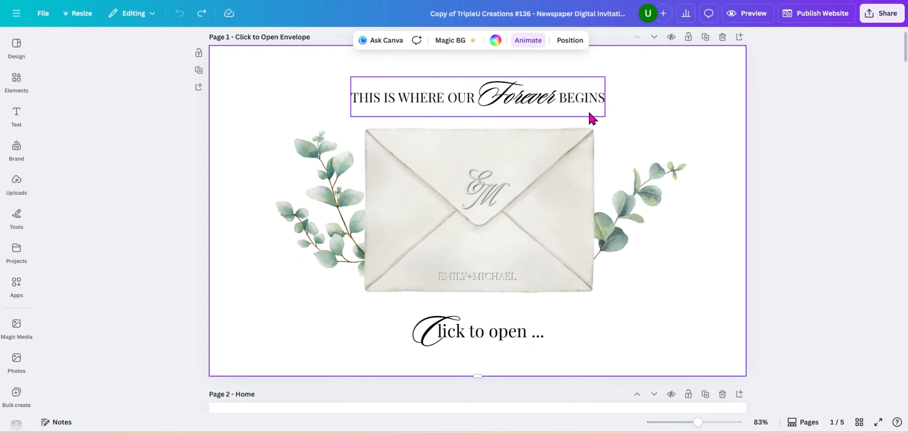
- Retype the first part of the grouped headline above the envelope as "THIS IS WHERE OUR"
click(384, 97)
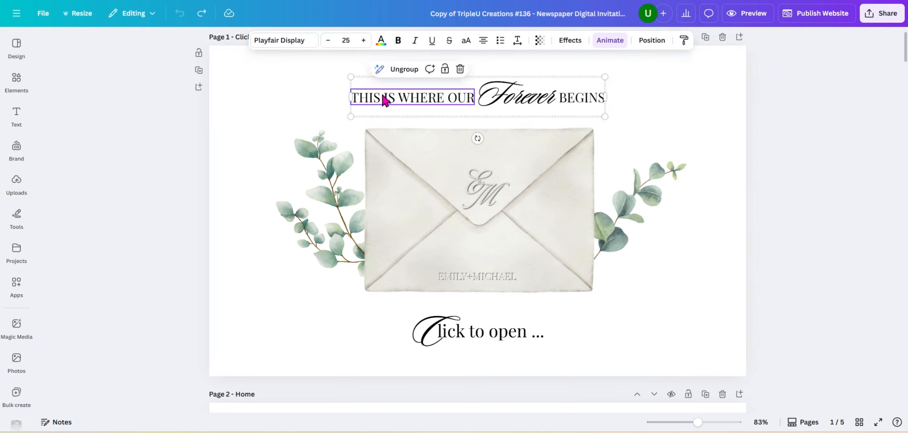
double_click(383, 95)
text(THIS)
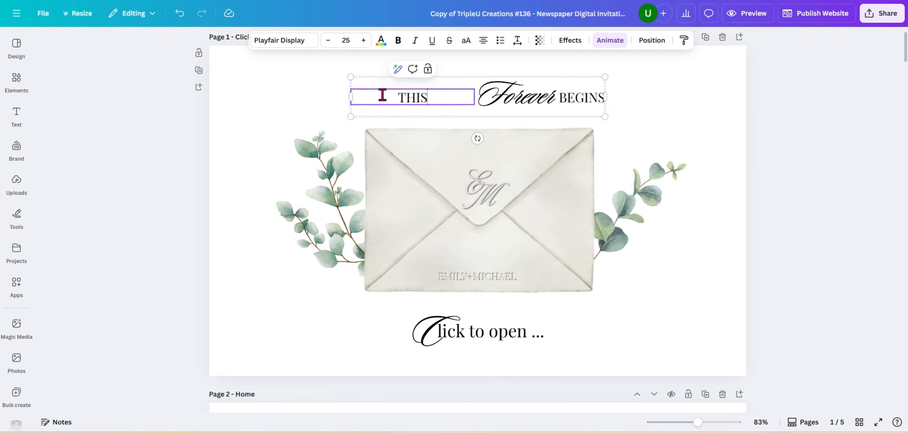
text( IS WHERE OUR)
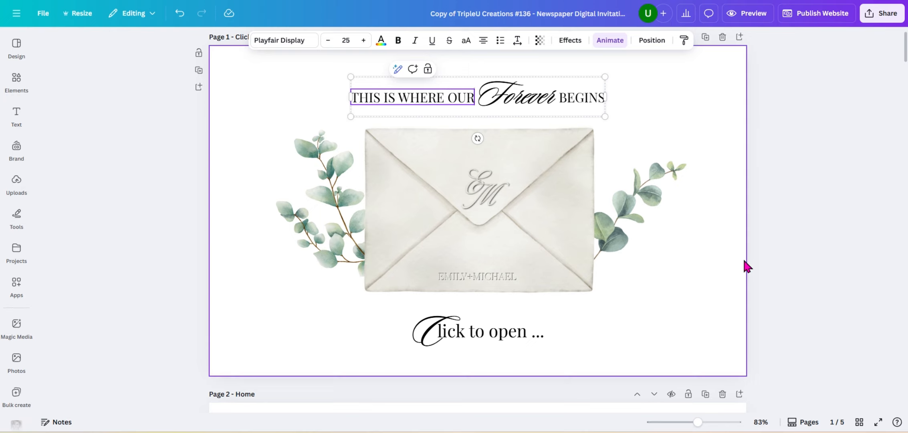
- Replace the embossed text near the envelope's lower edge with the couple's first names joined by a plus sign
double_click(478, 275)
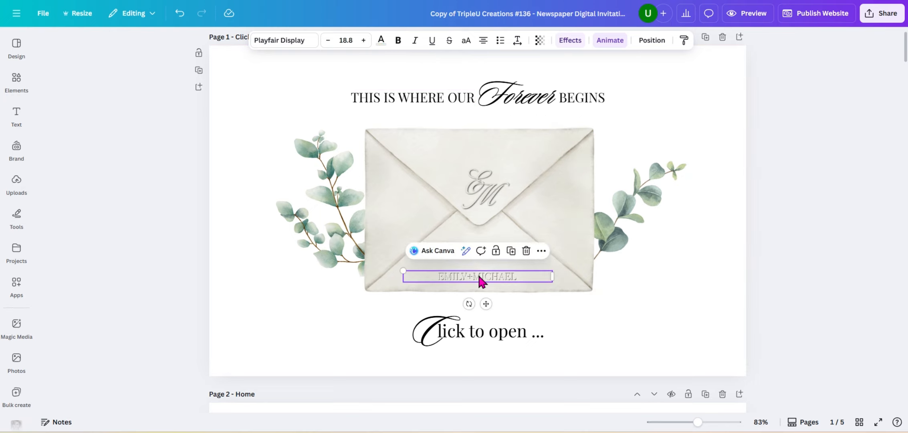
key(BackSpace)
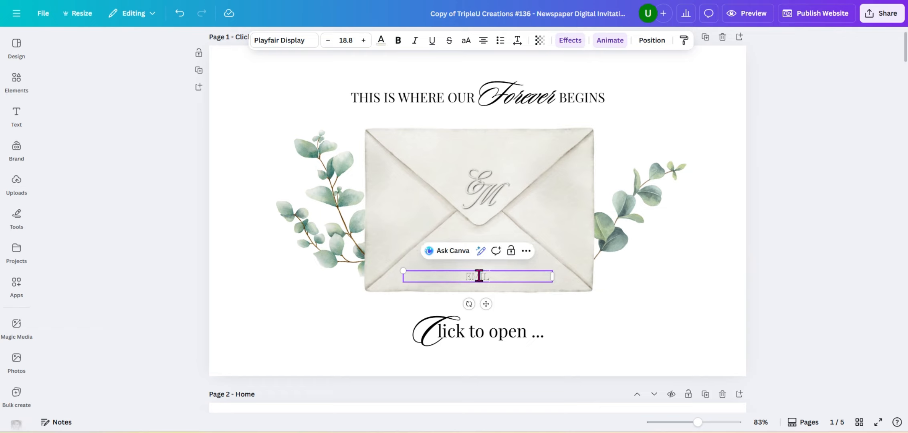
text(EMILY+MICHAEL)
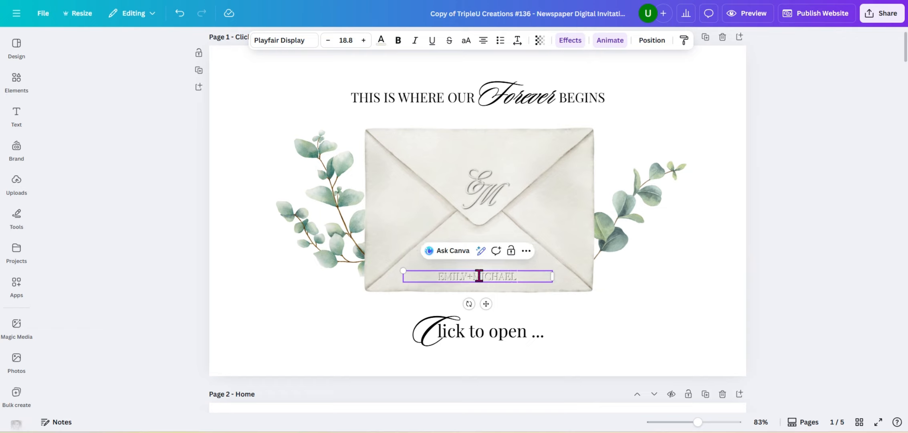
- Ungroup the monogram on the envelope flap and move the M away from the E
click(481, 192)
double_click(481, 192)
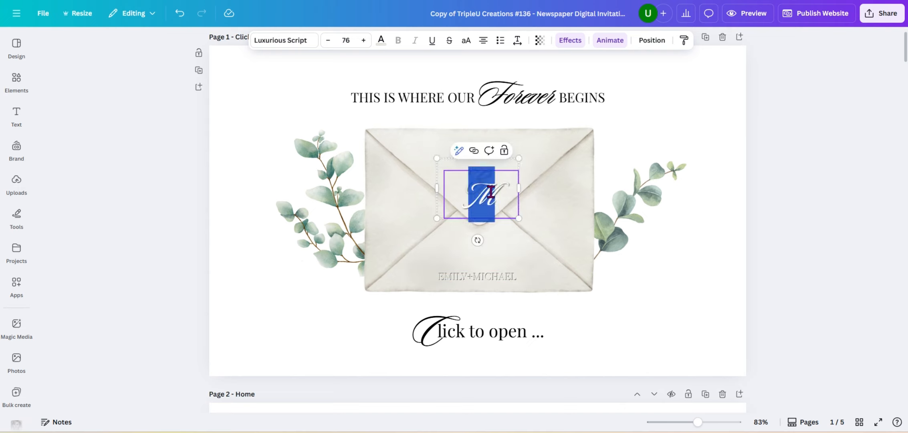
click(483, 198)
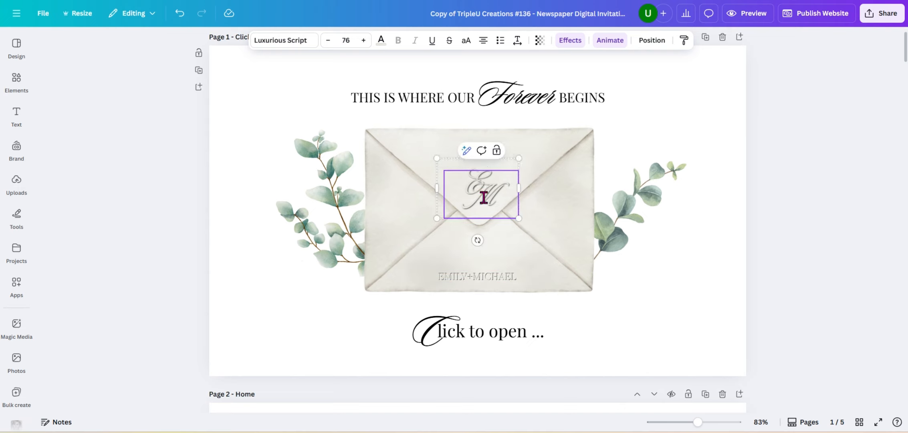
double_click(476, 185)
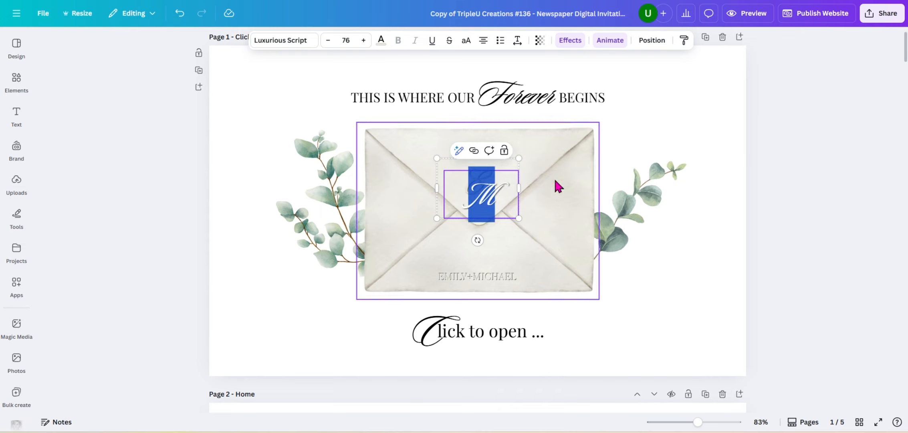
click(532, 201)
click(457, 201)
click(455, 150)
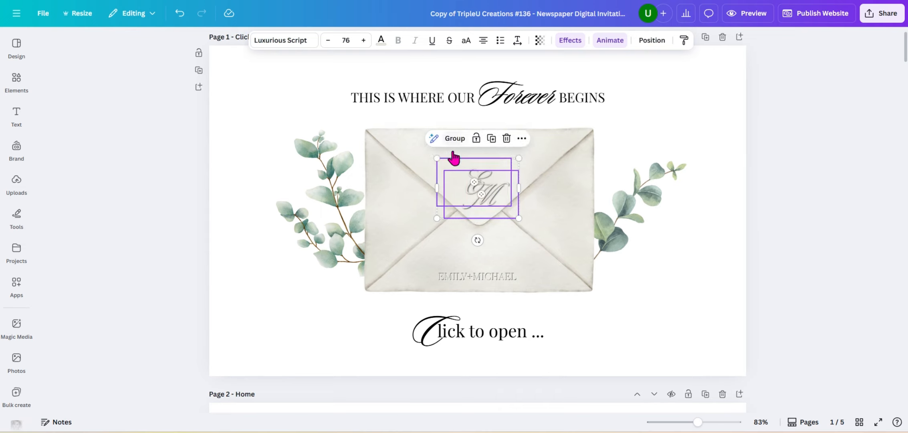
drag(505, 205, 554, 215)
- Replace the E of the separated monogram with the letter R
click(686, 117)
click(486, 200)
double_click(484, 184)
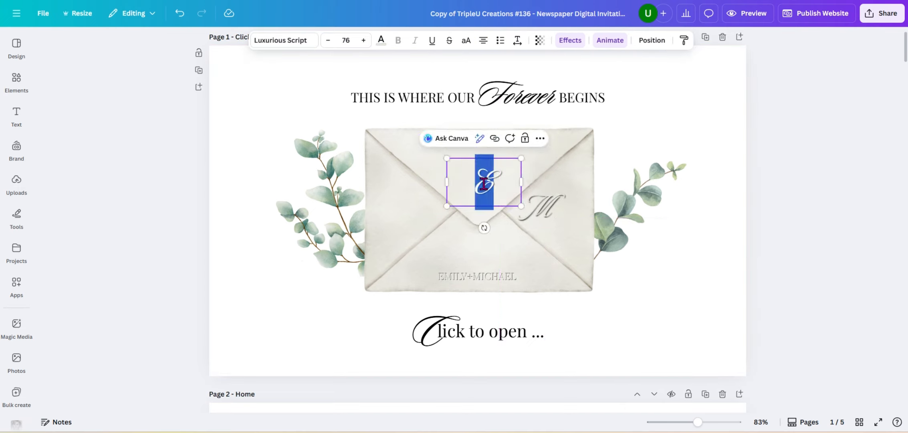
click(483, 182)
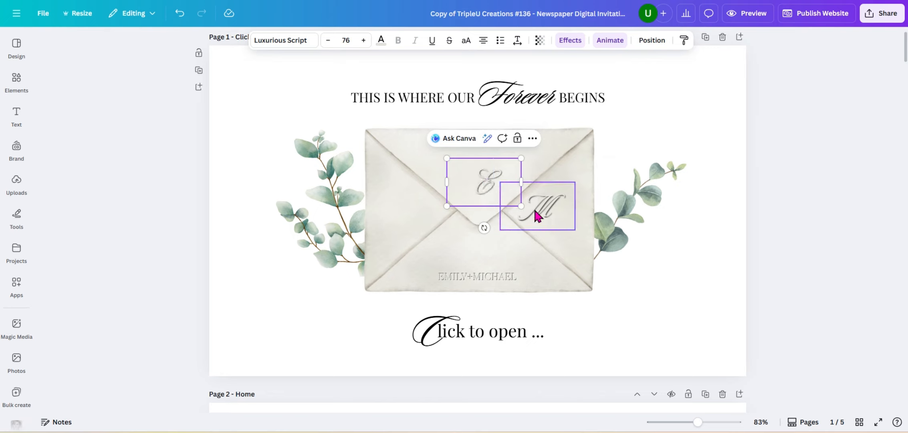
double_click(489, 180)
text(R)
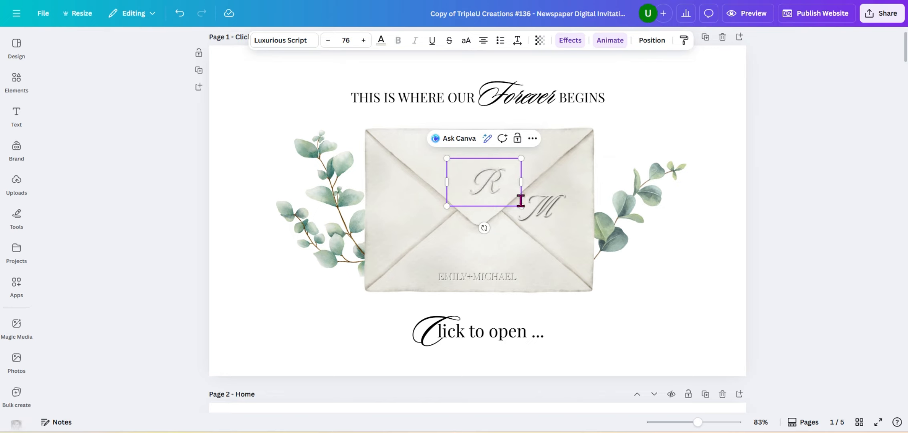
- Undo the monogram's letter replacement, repositioning and ungrouping
click(181, 15)
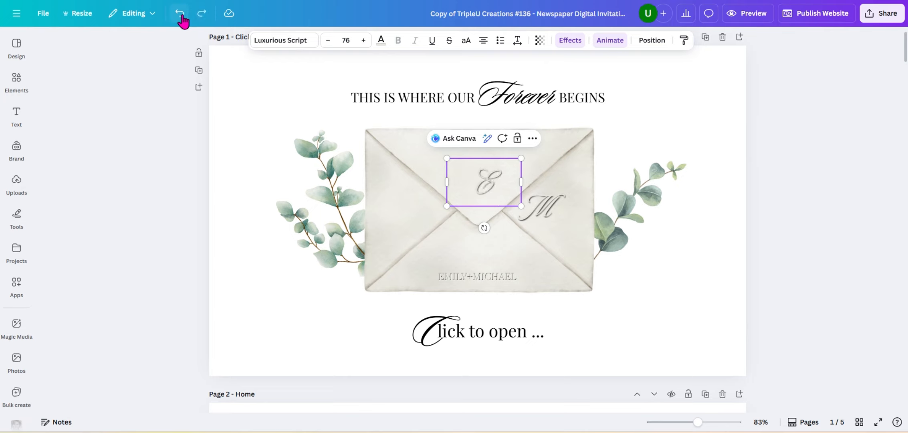
click(183, 16)
click(183, 16)
click(182, 16)
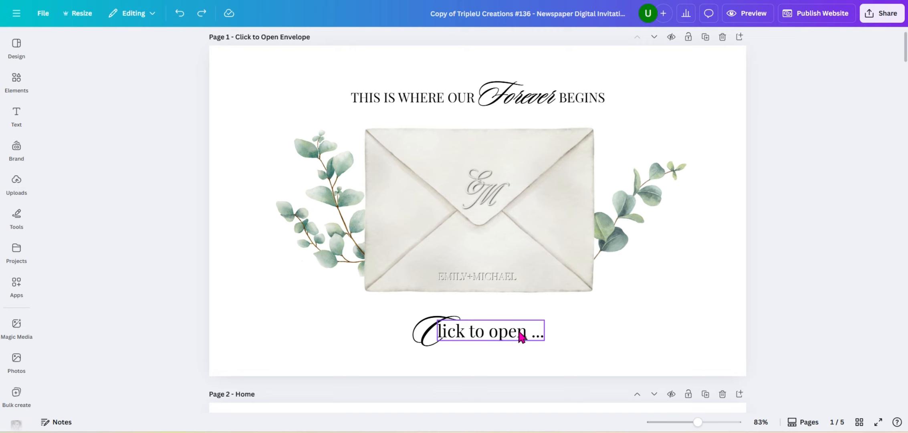
- Examine the closed envelope on page 1 and the opened envelope and invitation on the Home page below it
scroll(571, 332, down, 9)
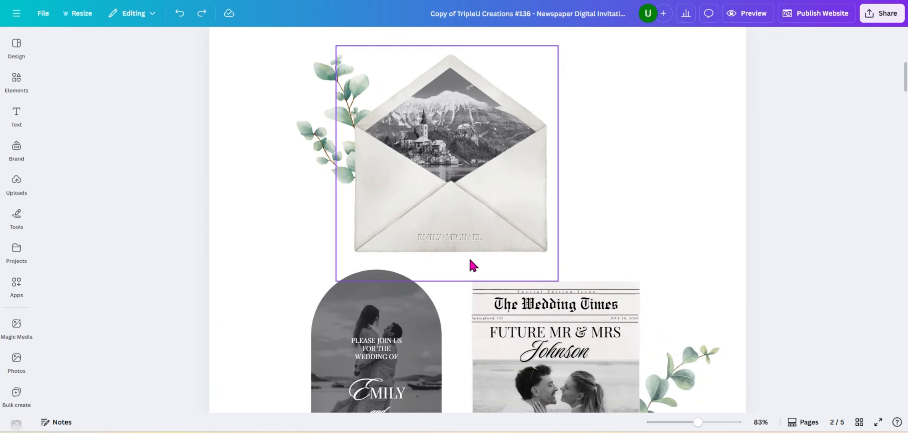
scroll(499, 265, up, 5)
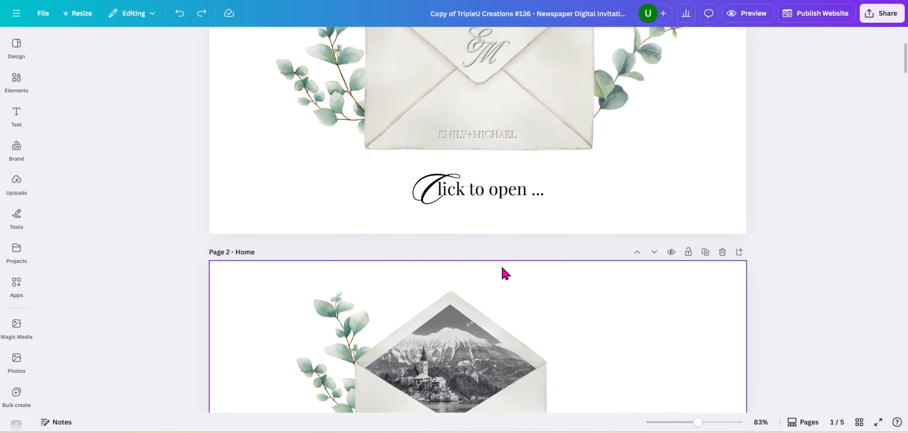
scroll(551, 361, down, 5)
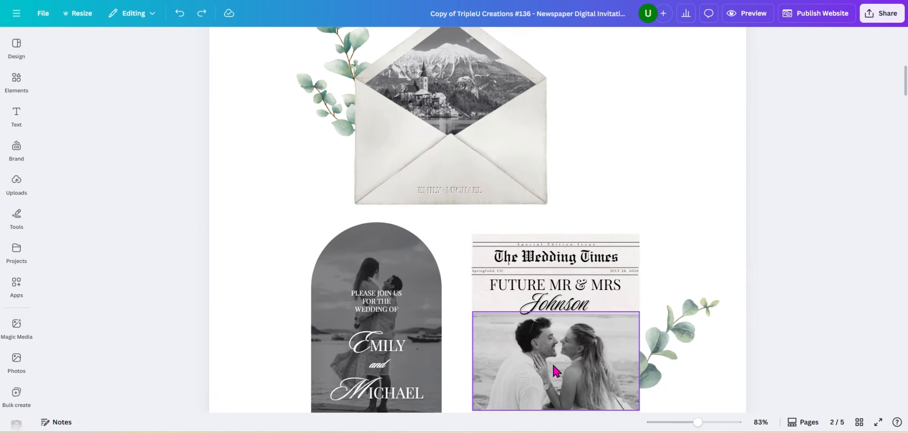
scroll(552, 363, up, 5)
scroll(552, 365, up, 3)
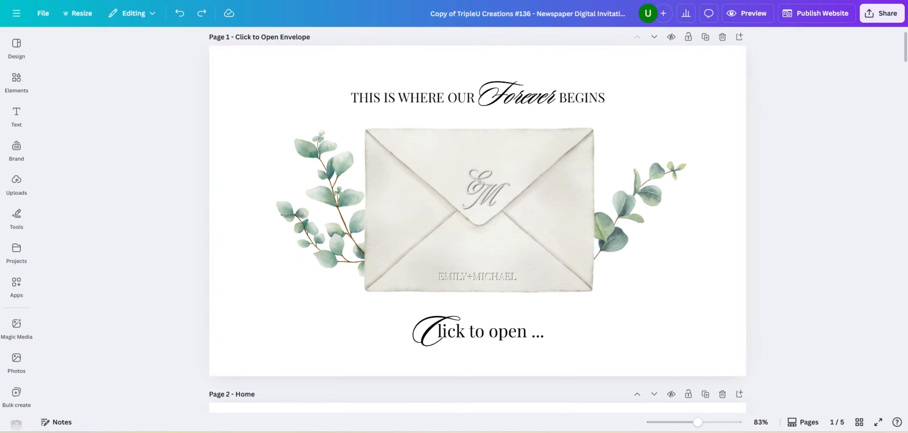
scroll(655, 176, down, 6)
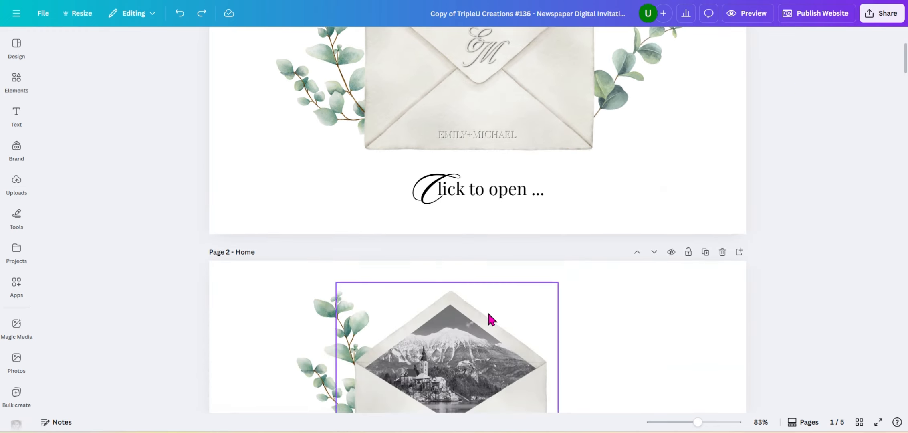
scroll(601, 180, up, 1)
scroll(605, 182, up, 2)
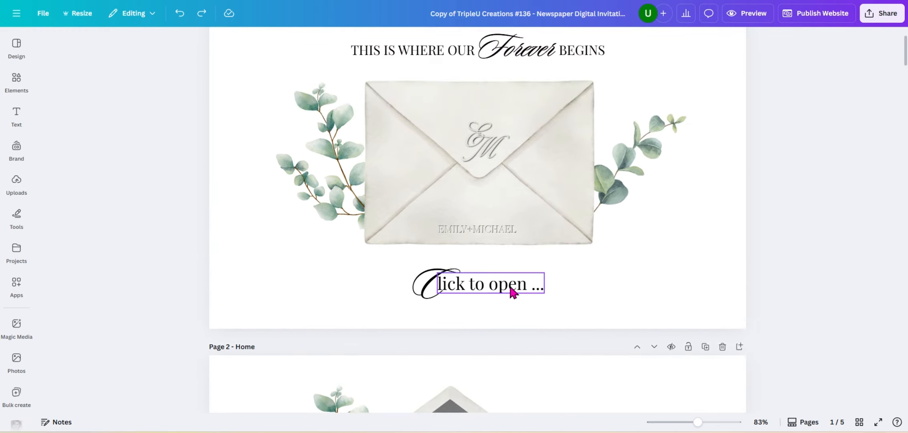
- Link the "lick to open ..." text below the closed envelope to the document page "2 - Home"
click(510, 286)
click(554, 253)
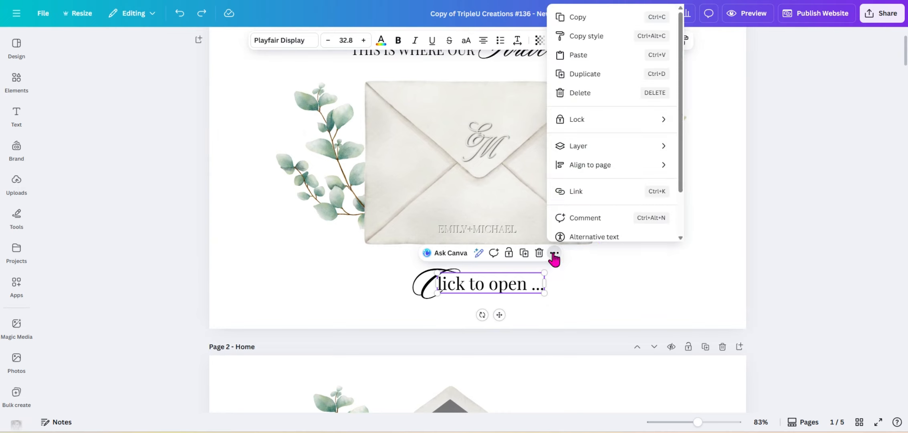
click(588, 200)
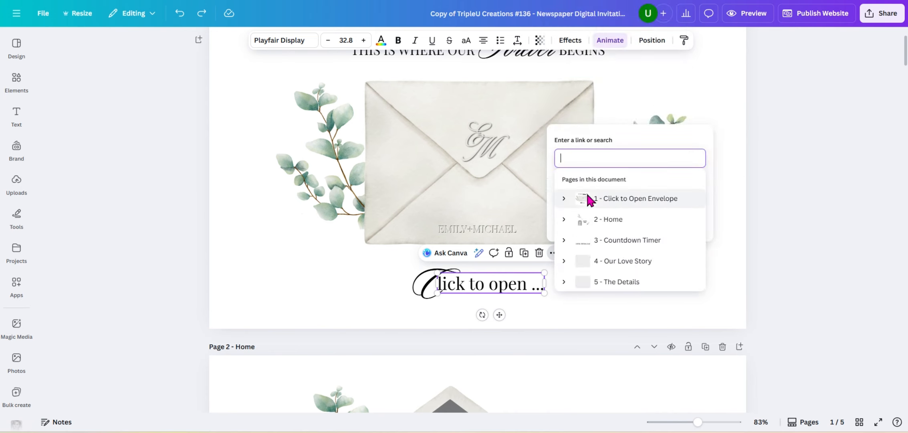
scroll(662, 258, down, 1)
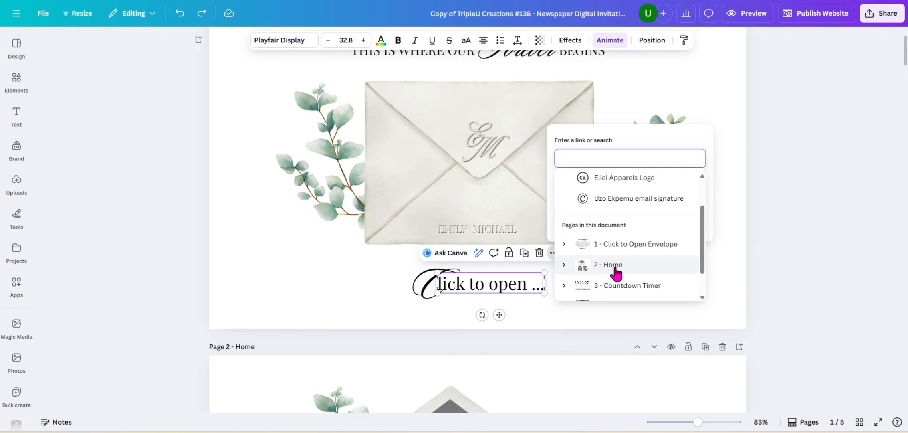
scroll(645, 269, down, 1)
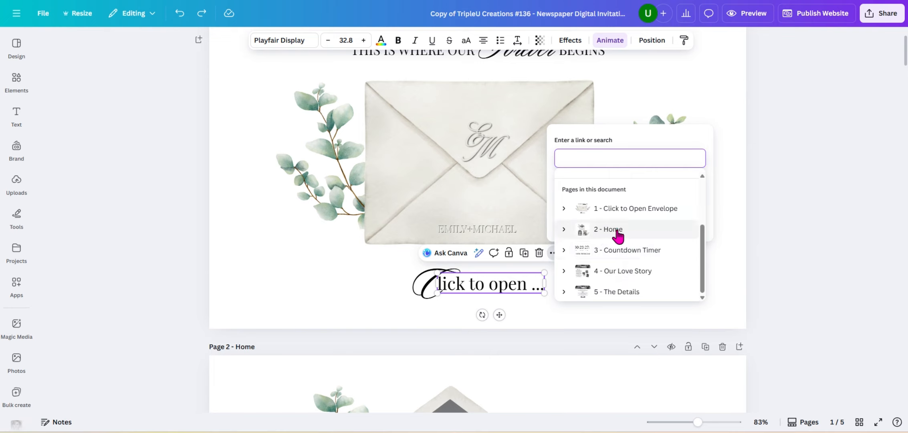
click(615, 232)
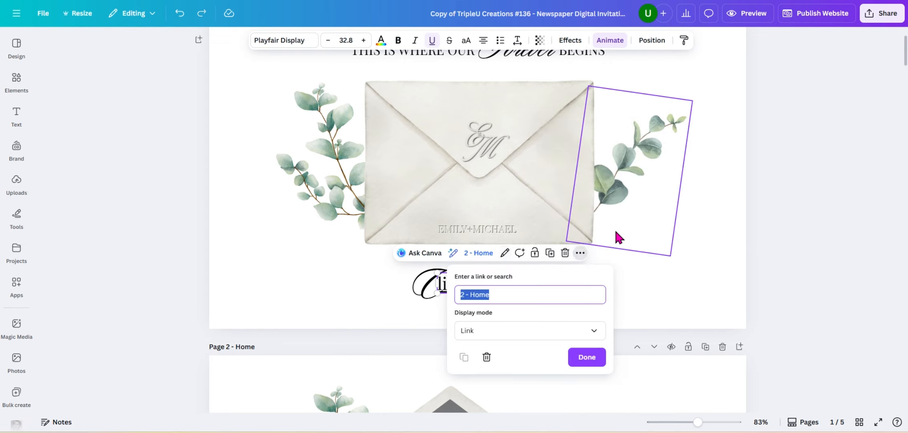
click(587, 357)
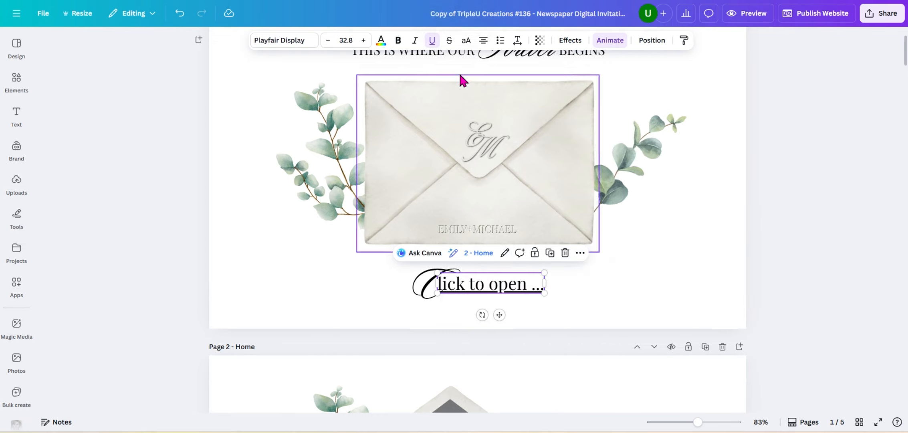
- Remove the underline from the linked "lick to open ..." text and reselect it to check its link
click(432, 40)
click(653, 301)
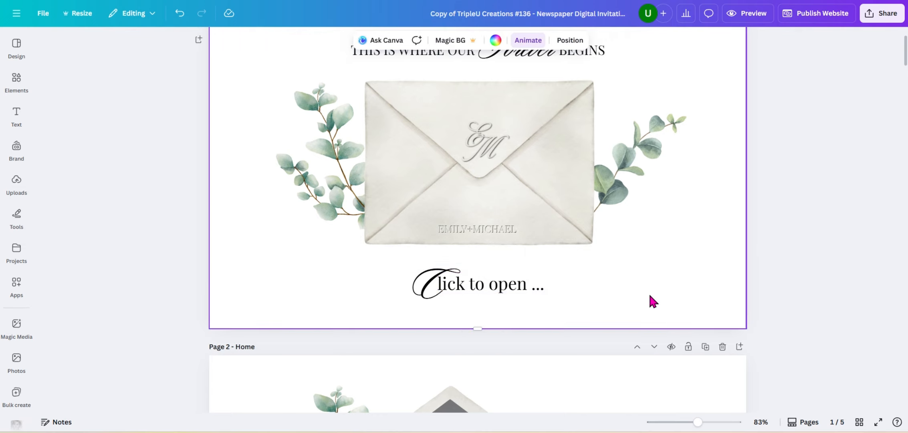
click(486, 292)
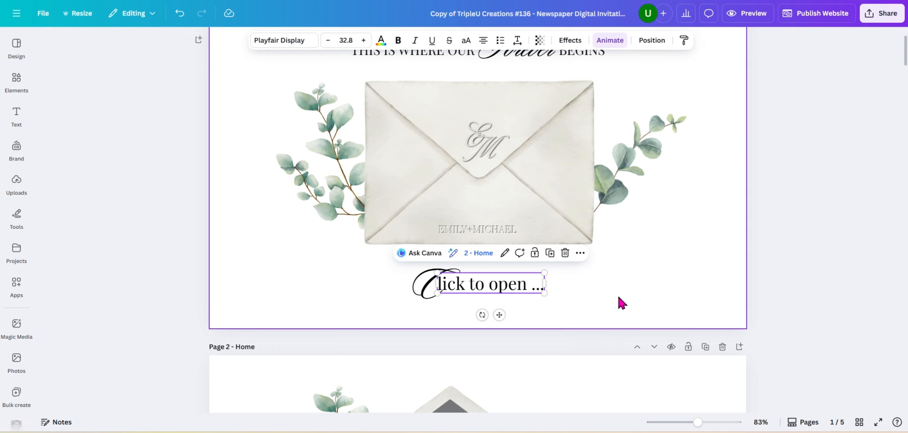
- Preview the website, test the "Click to open ..." link to the Home page, and close the preview
scroll(619, 303, down, 3)
scroll(624, 309, down, 4)
scroll(625, 311, up, 9)
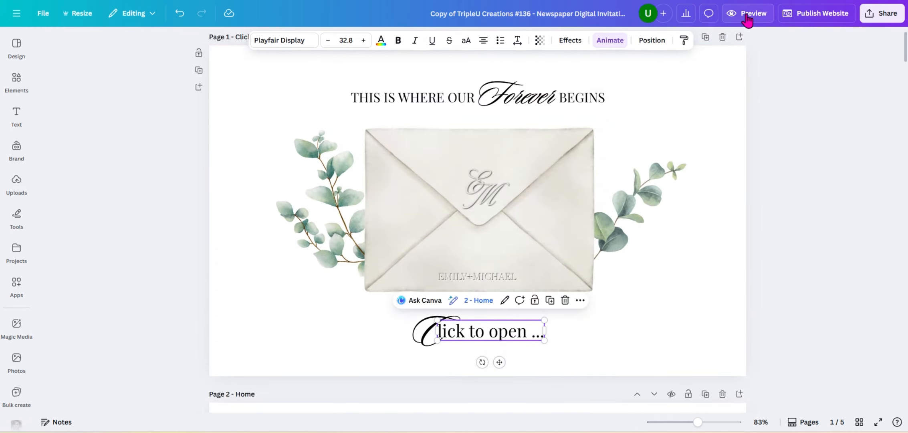
click(746, 17)
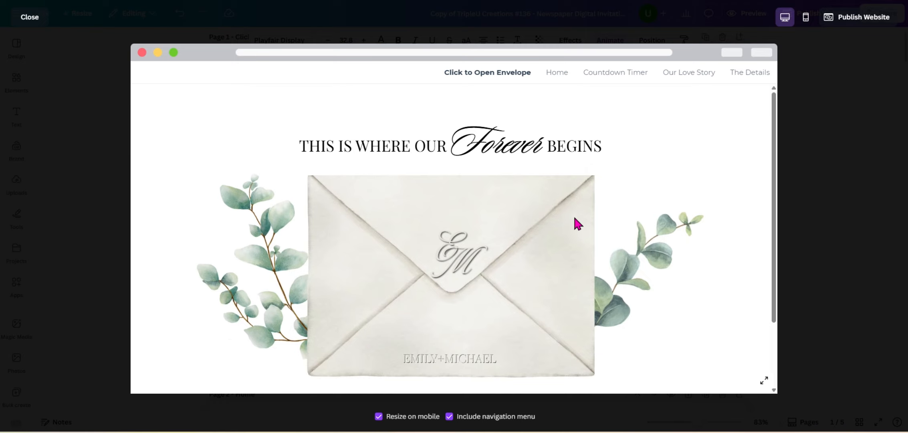
scroll(575, 217, down, 1)
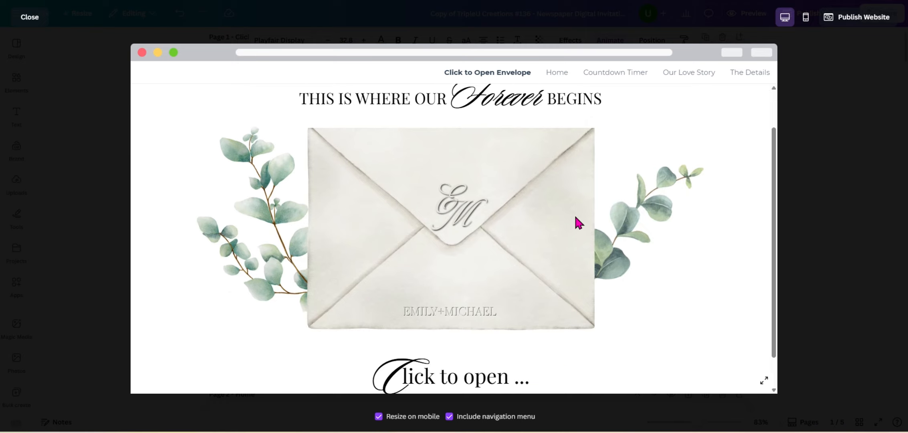
scroll(579, 222, down, 1)
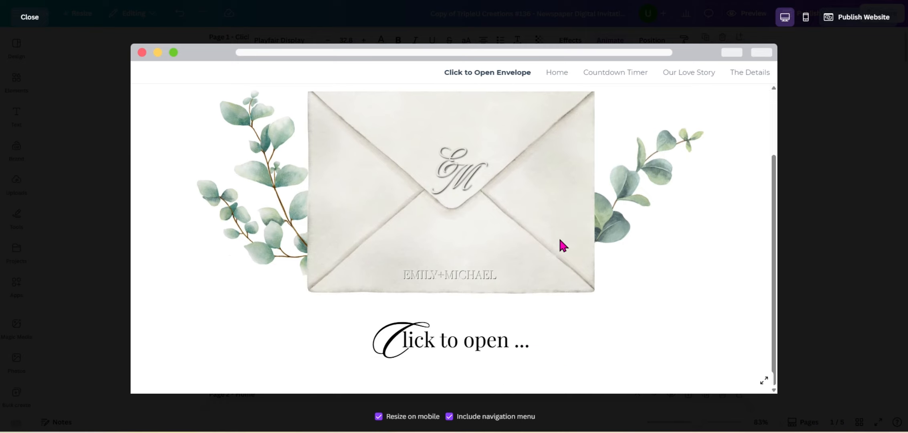
click(467, 341)
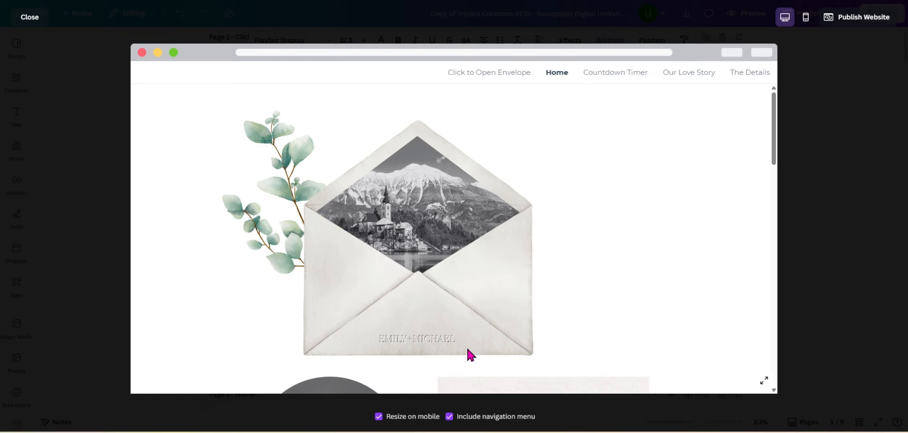
click(28, 18)
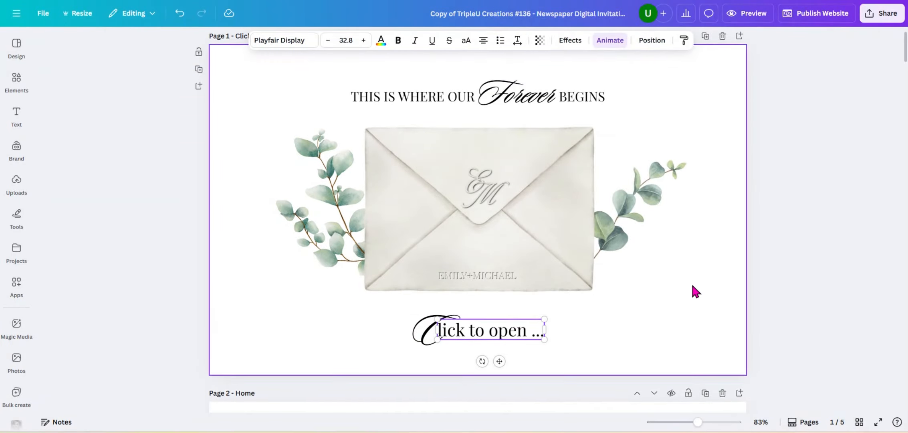
- Select the opened envelope on the Home page and look through the recently used elements for a liner photo
scroll(690, 281, down, 5)
scroll(691, 282, down, 4)
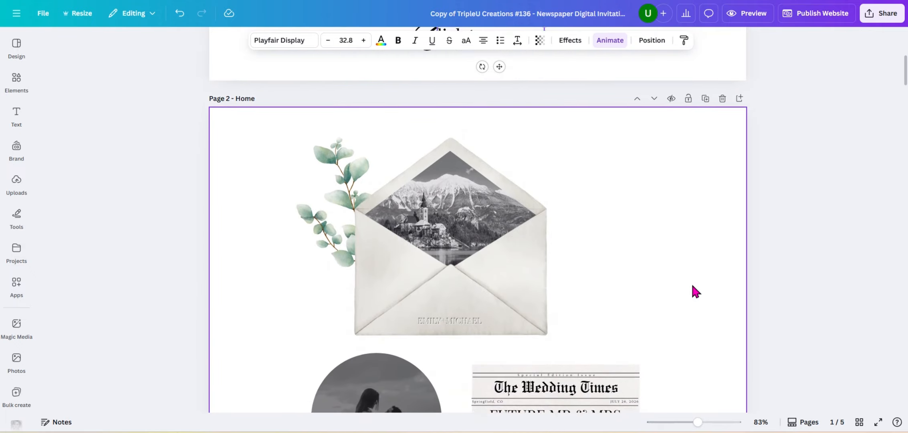
click(442, 160)
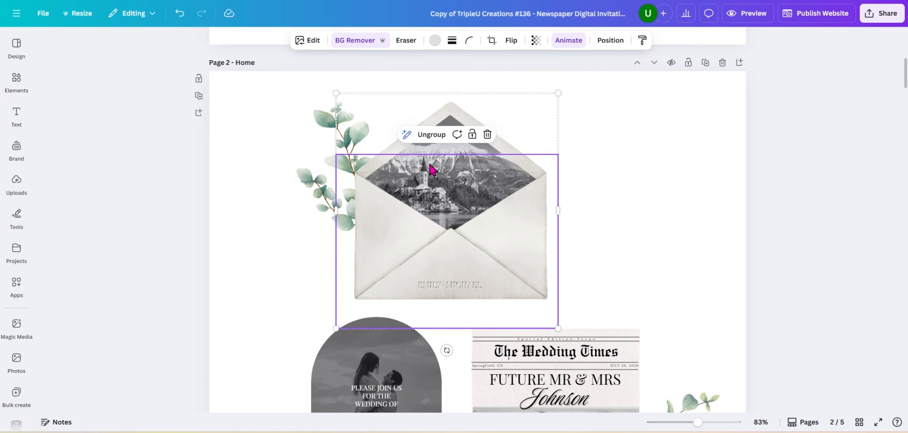
click(15, 80)
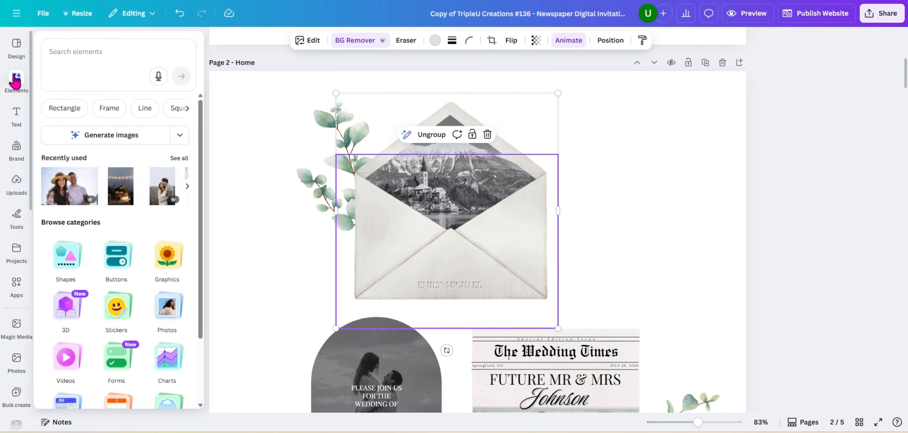
click(179, 158)
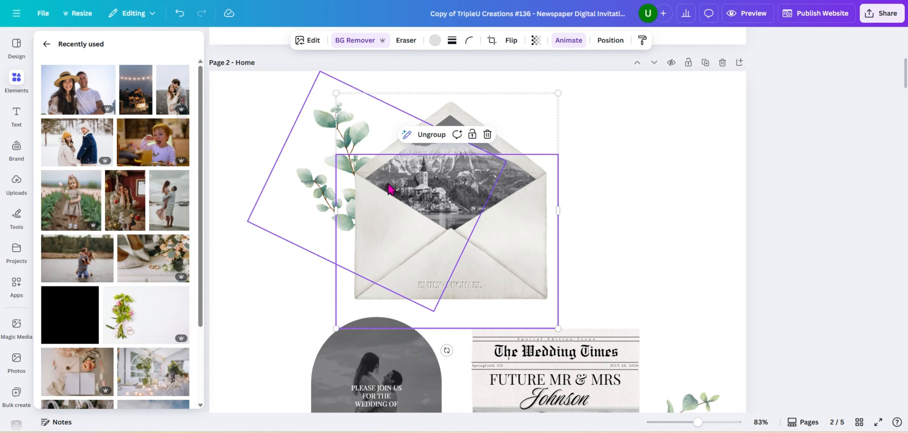
click(452, 184)
click(16, 114)
click(16, 80)
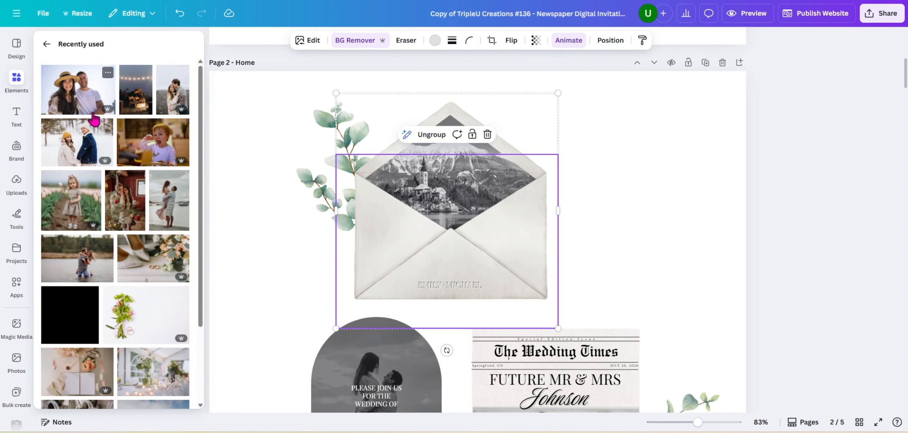
scroll(147, 205, down, 2)
scroll(146, 205, down, 5)
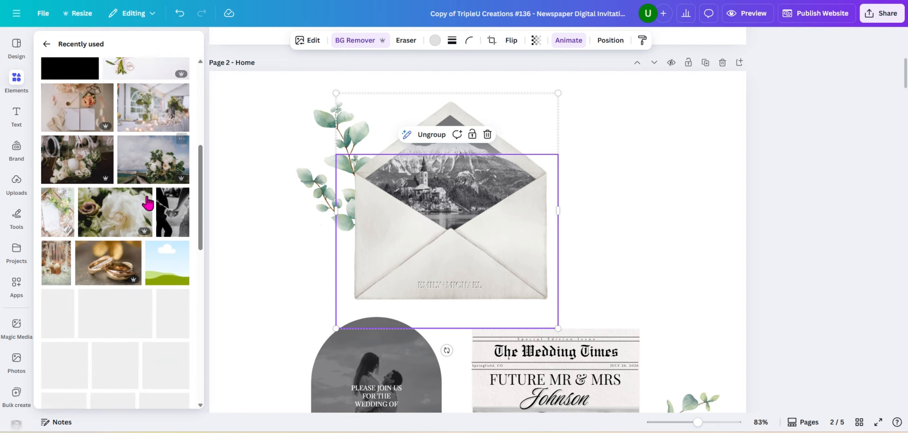
scroll(149, 203, down, 8)
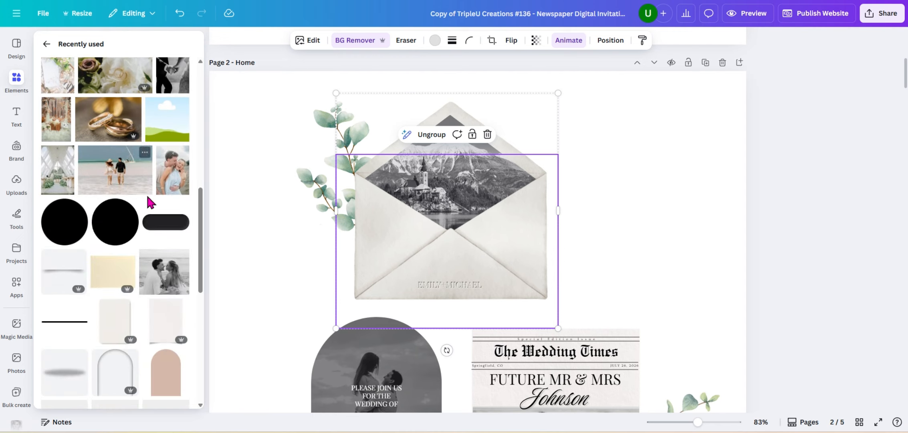
scroll(149, 203, down, 1)
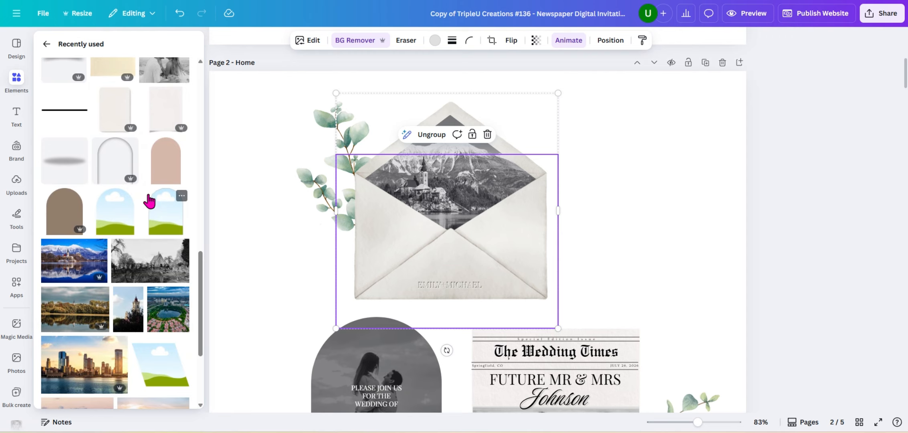
scroll(148, 199, down, 1)
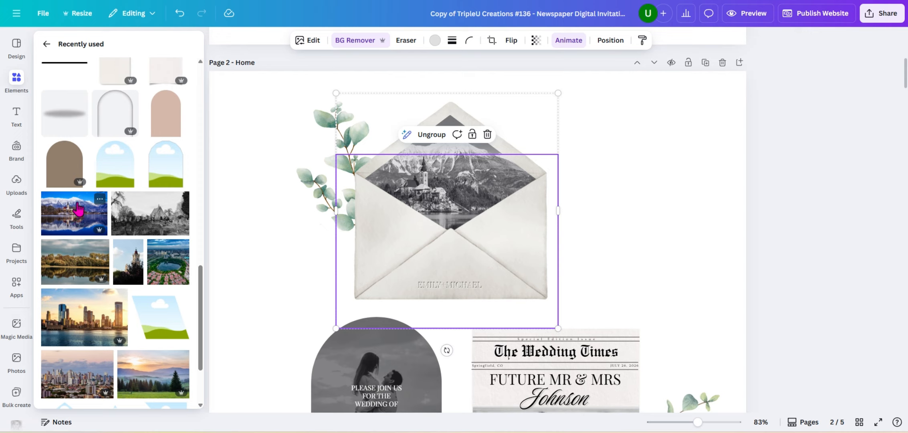
click(16, 181)
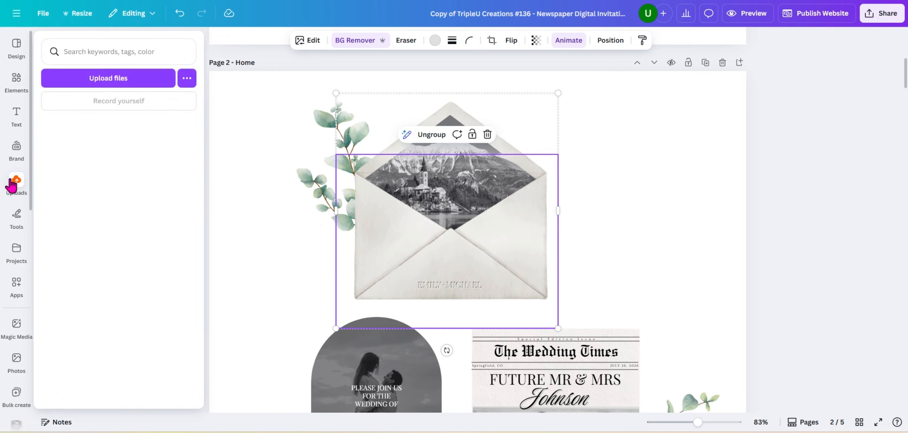
click(103, 84)
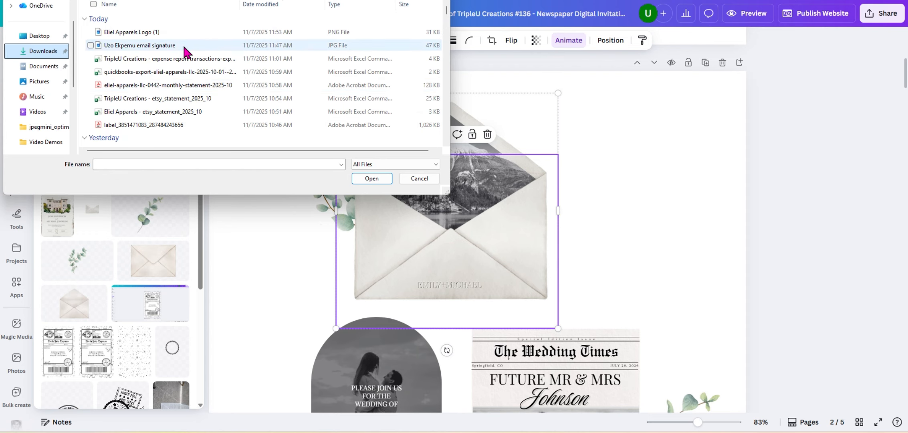
click(419, 179)
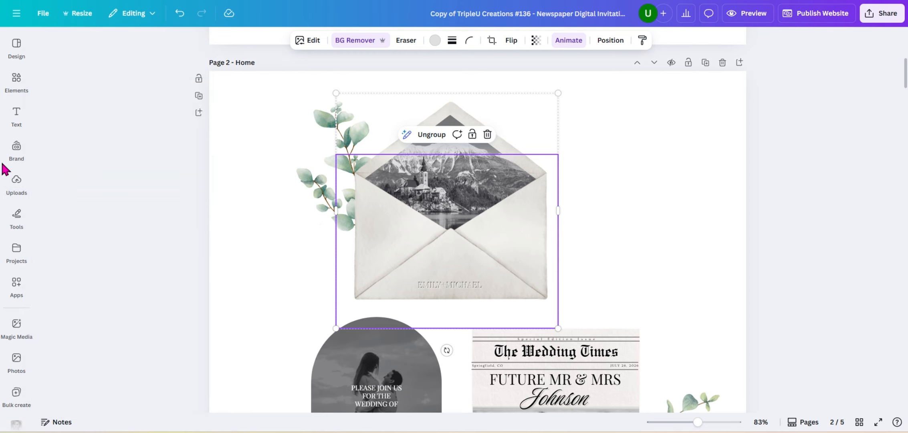
- Place the recently used snowy mountain lake photo in the opened envelope's liner frame and select the frame
click(16, 81)
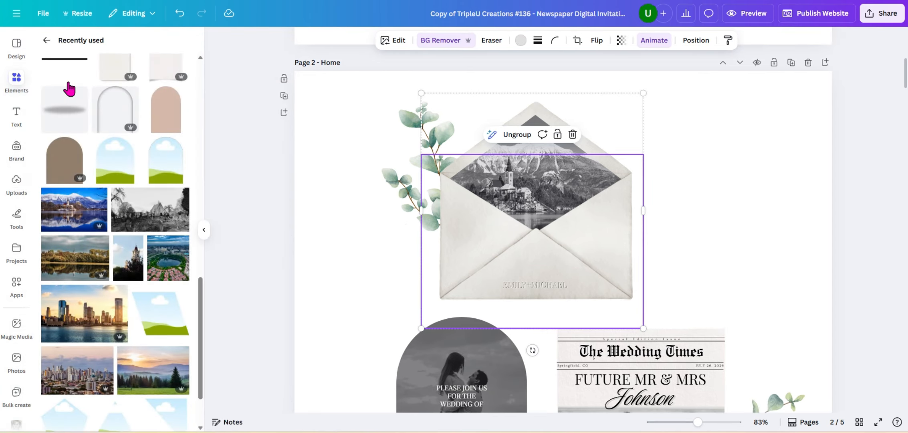
drag(68, 212, 524, 145)
click(506, 147)
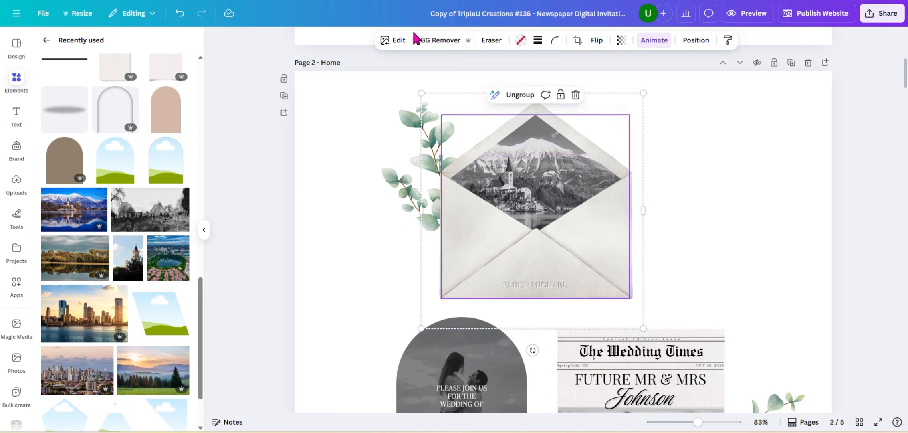
- Remove the filter from the envelope liner photo and try the warm Latte filter
click(397, 42)
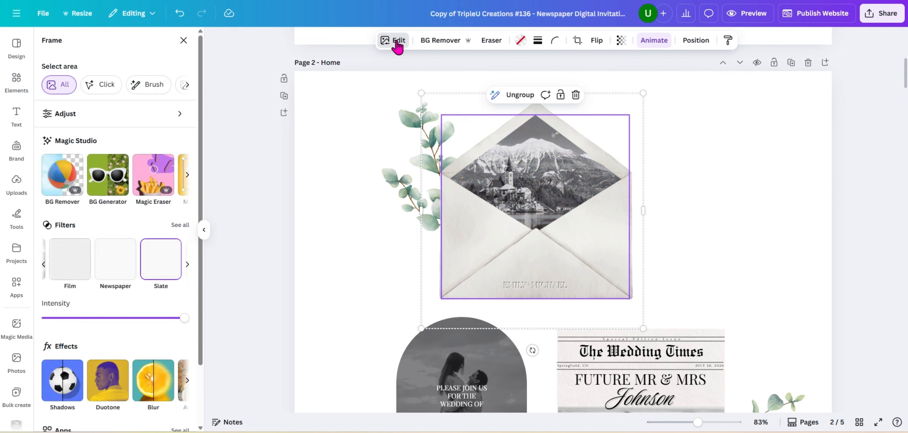
click(180, 225)
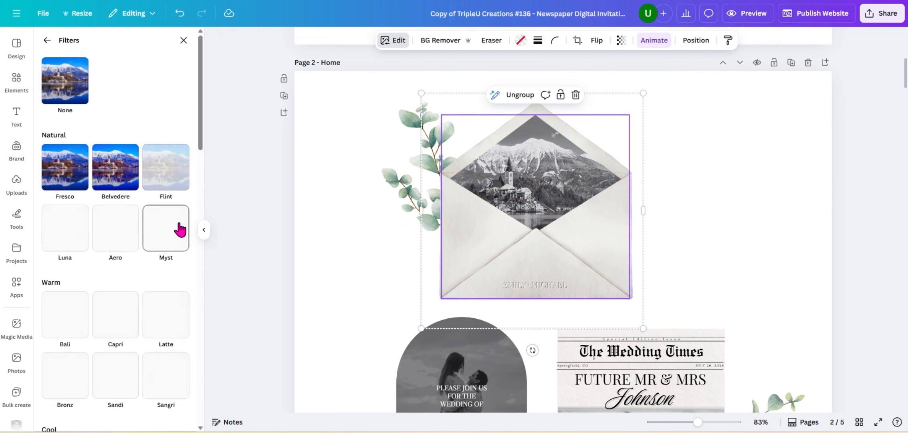
click(65, 85)
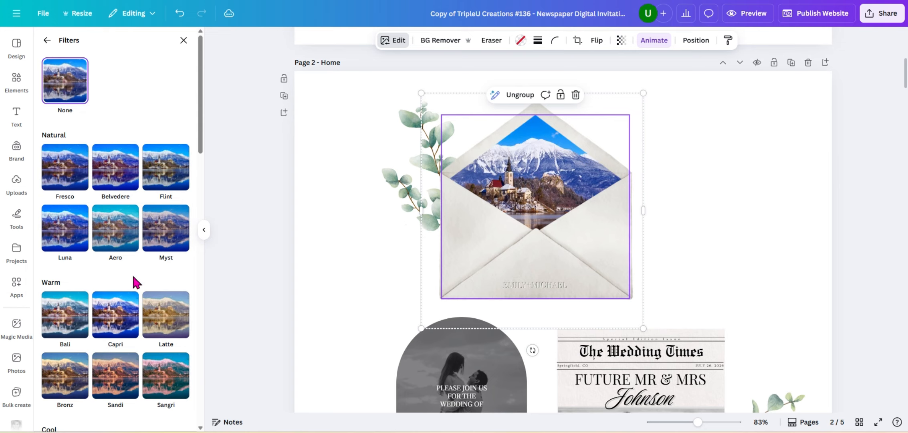
scroll(139, 281, down, 5)
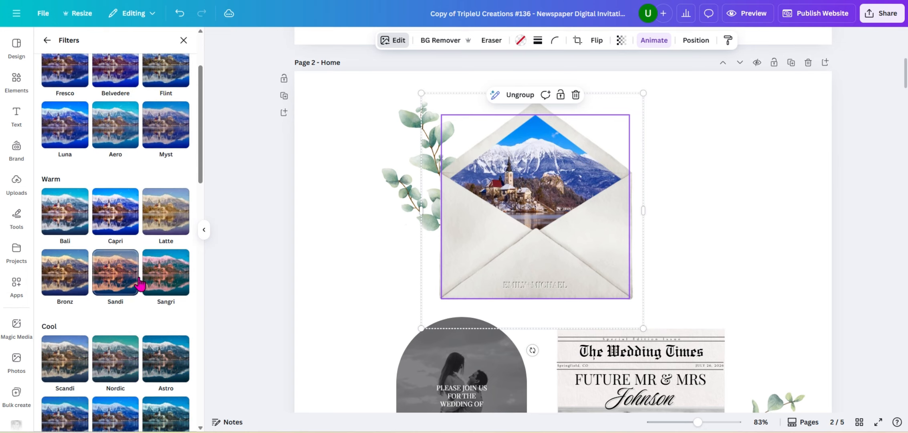
click(165, 140)
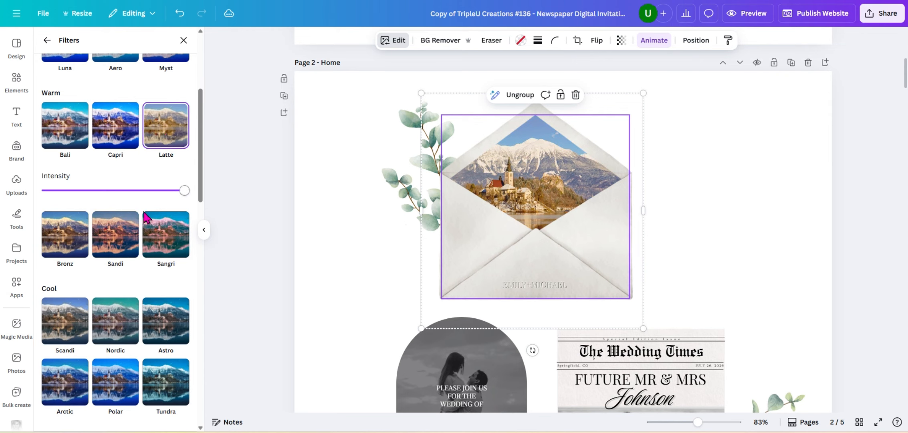
- Apply the Mono filter Slate to the envelope liner photo and deselect it
scroll(139, 260, down, 5)
scroll(146, 276, down, 10)
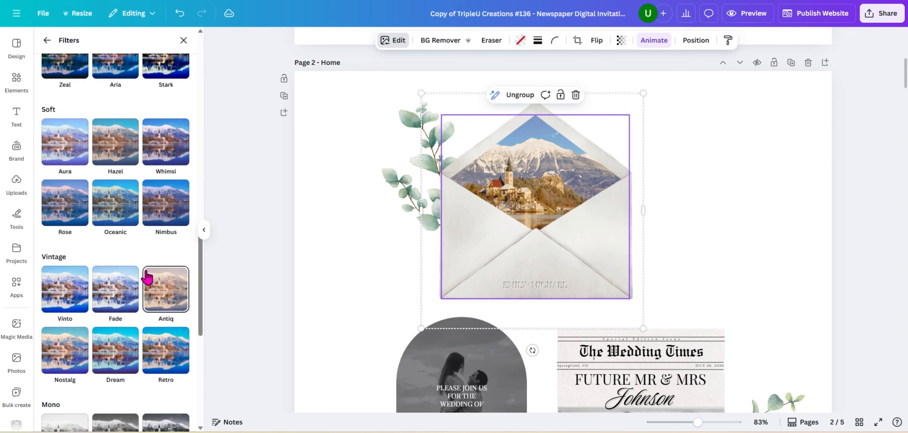
click(148, 274)
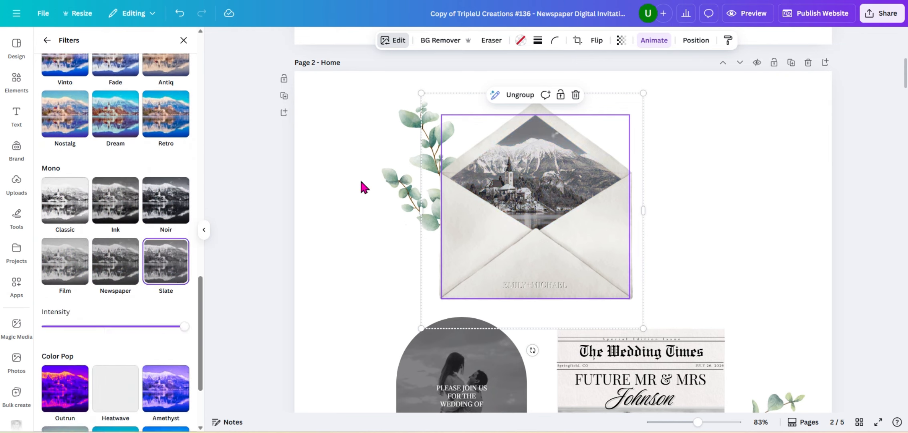
click(743, 212)
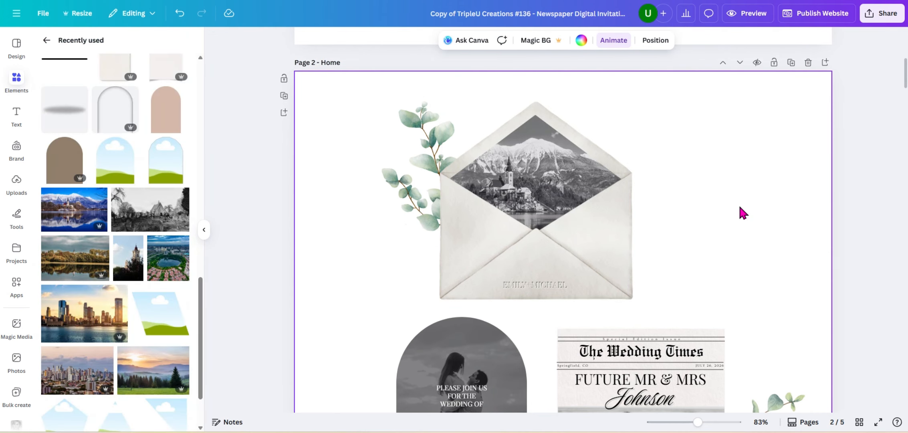
- Open the couple's names text at the base of the opened envelope for editing and leave it
click(514, 290)
click(518, 282)
click(519, 282)
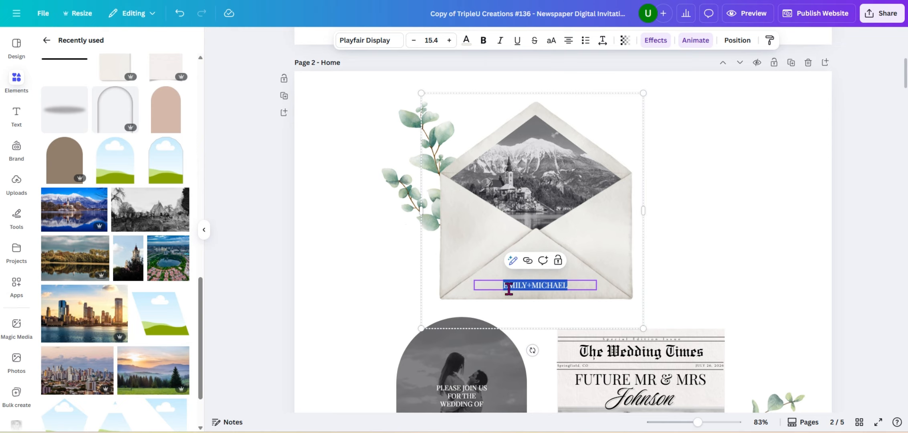
click(646, 283)
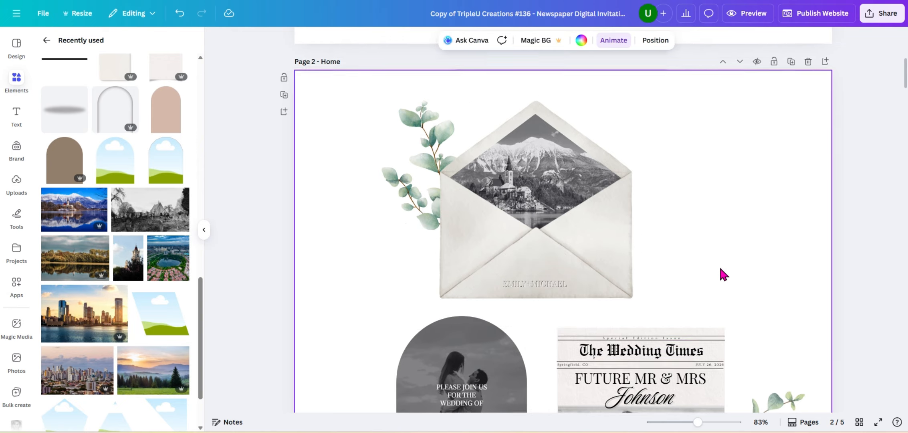
- Select the grouped first name on the arched invitation card below the envelope, and deselect it
scroll(724, 274, down, 5)
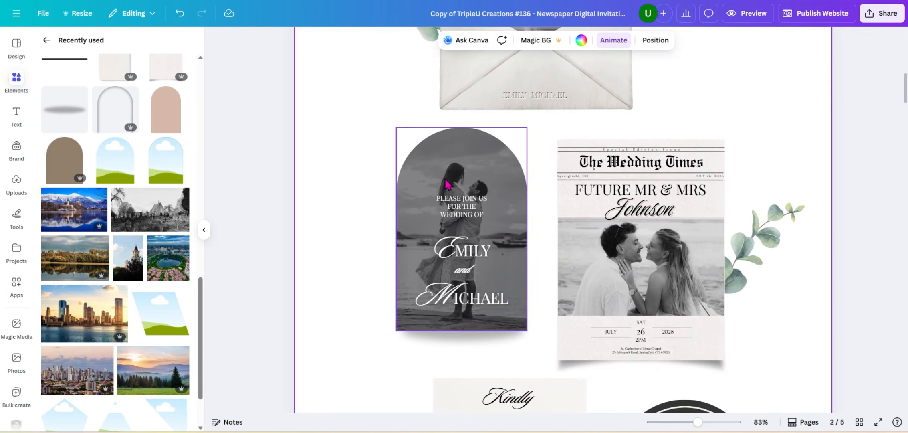
click(472, 260)
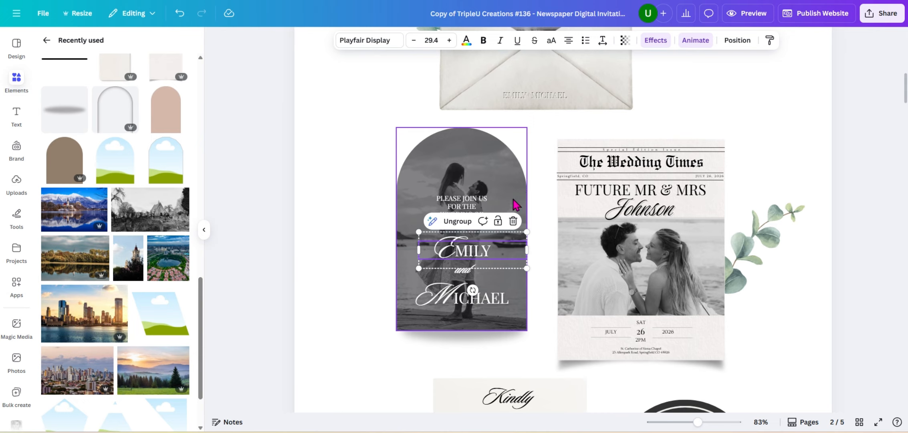
click(354, 205)
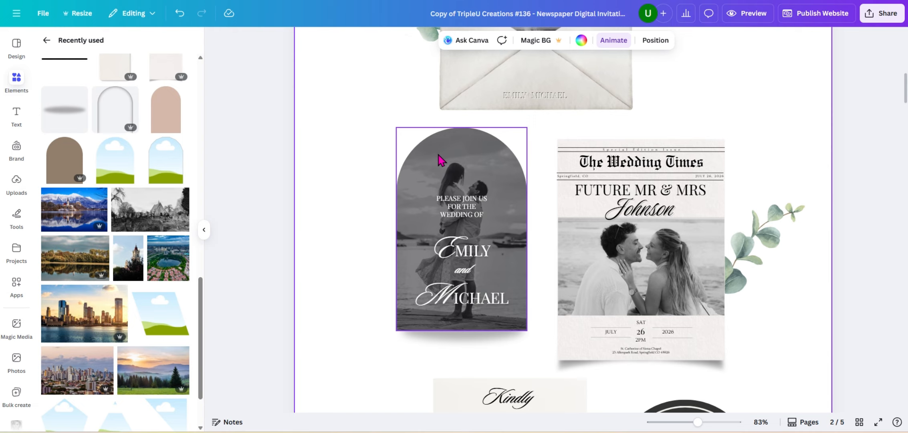
- Try shifting the arched card's dark overlay and replacing the couple photo behind it with the mountain lake photo
mouse_move(64, 210)
mouse_down()
mouse_move(231, 184)
mouse_move(411, 193)
mouse_move(437, 181)
mouse_move(210, 172)
mouse_move(56, 202)
mouse_up()
drag(429, 164, 450, 172)
drag(80, 211, 365, 210)
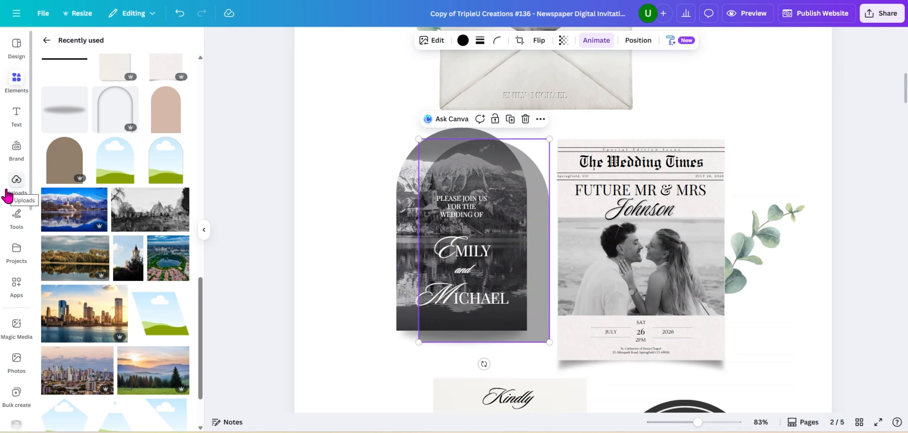
- Undo the arched card's photo replacement and the move of its dark overlay
click(177, 16)
click(177, 16)
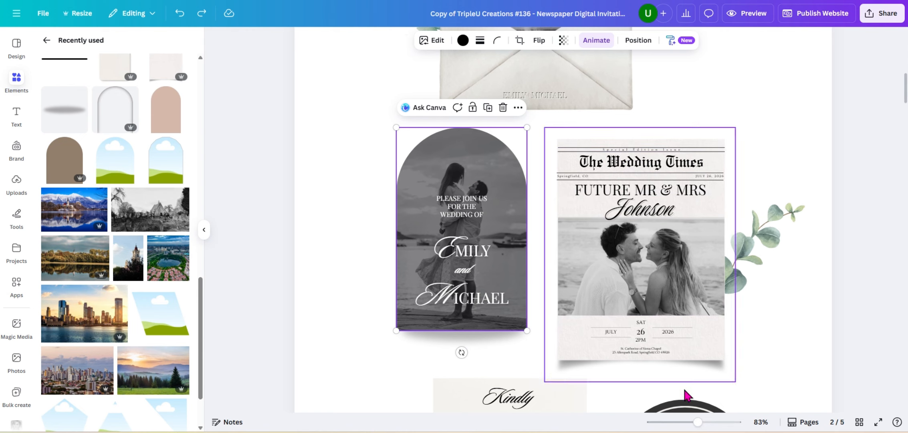
- Change the newspaper card's headline to "The Newlywed Times"
drag(698, 422, 704, 422)
scroll(770, 301, down, 6)
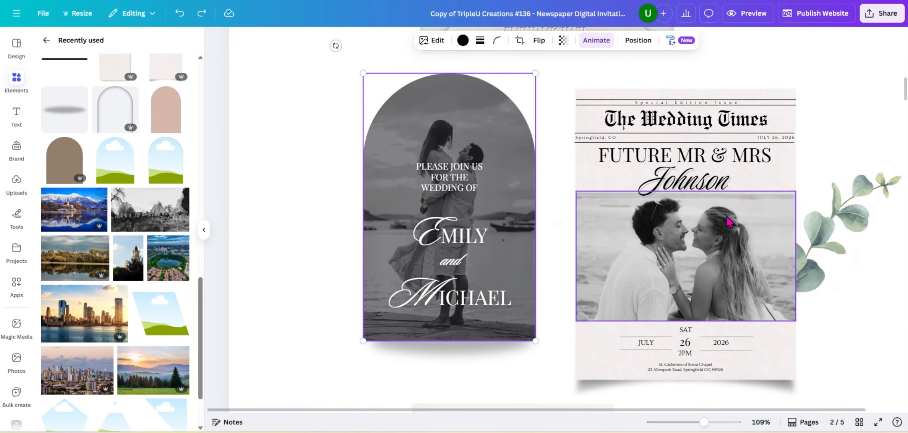
double_click(673, 123)
text(T)
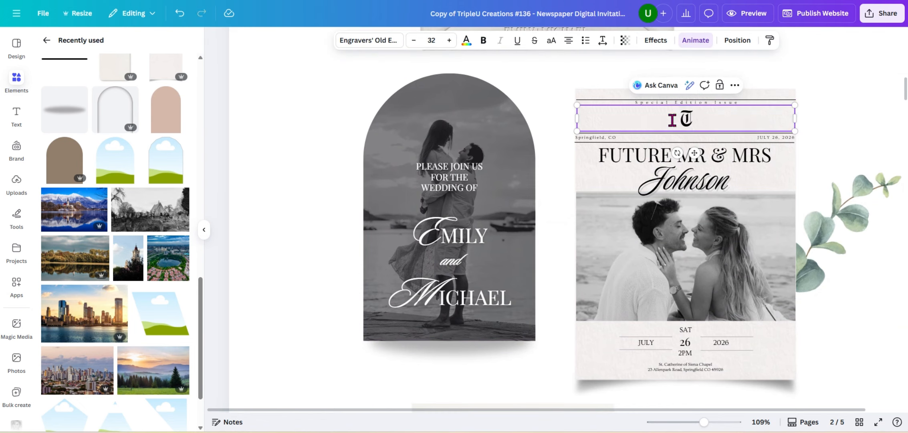
text(he )
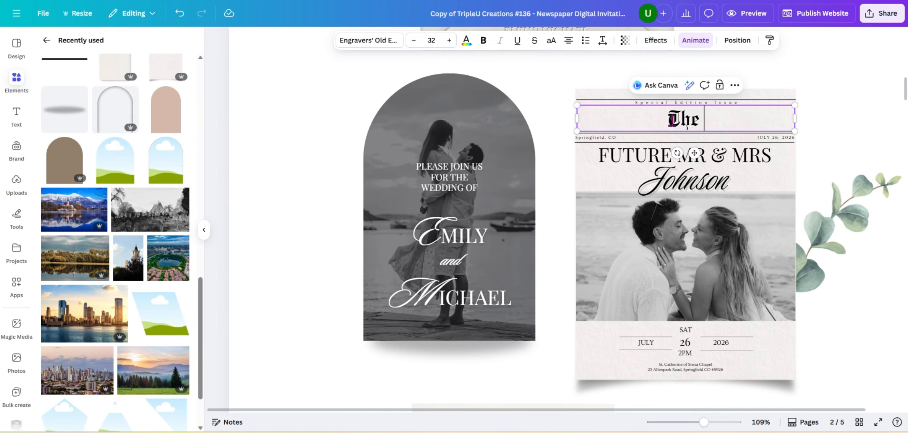
text(Newly)
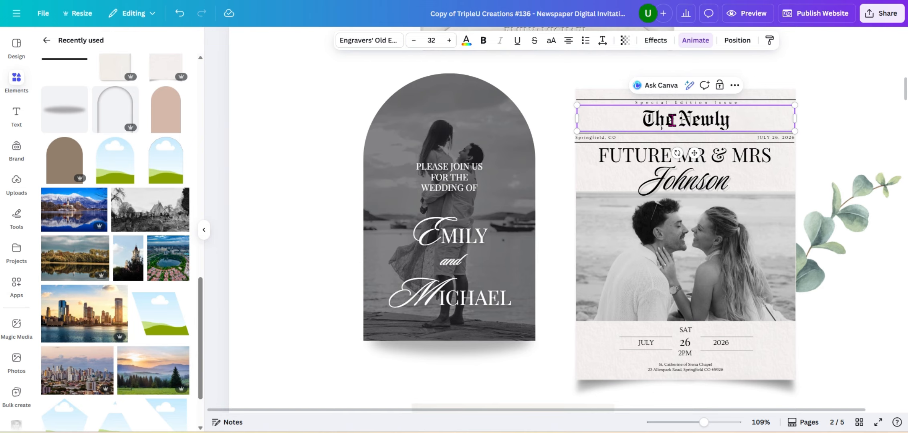
text(wed Times)
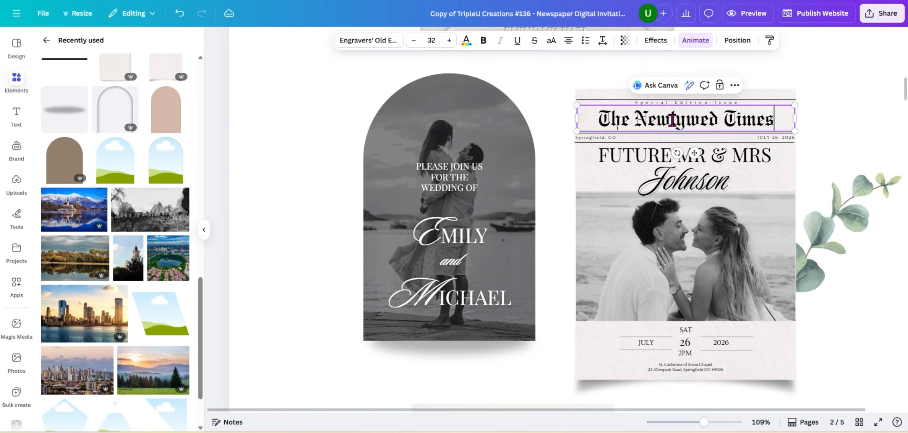
- Undo the newspaper headline's text change
click(179, 13)
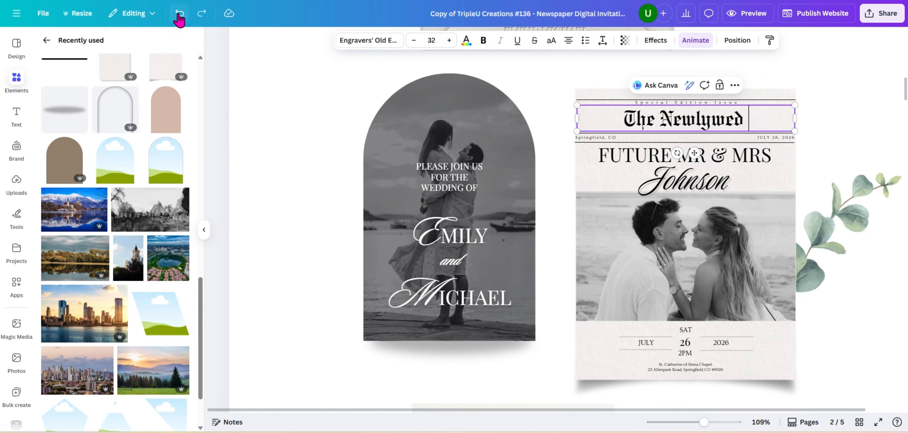
click(180, 13)
click(180, 13)
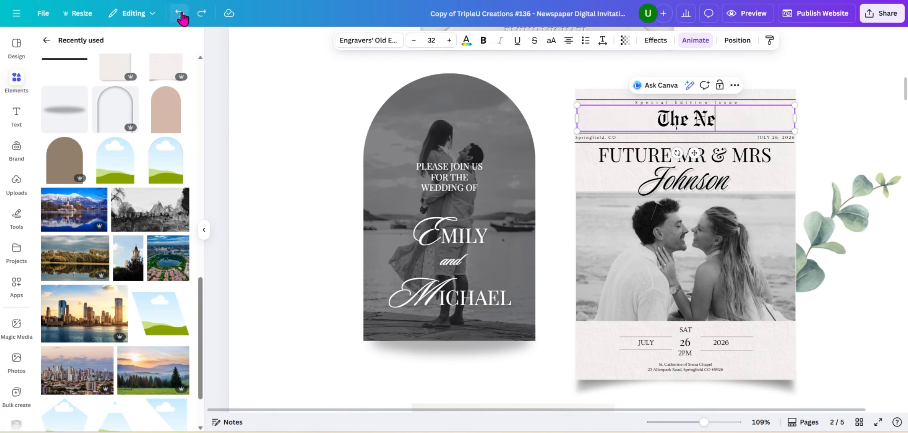
click(180, 13)
click(180, 13)
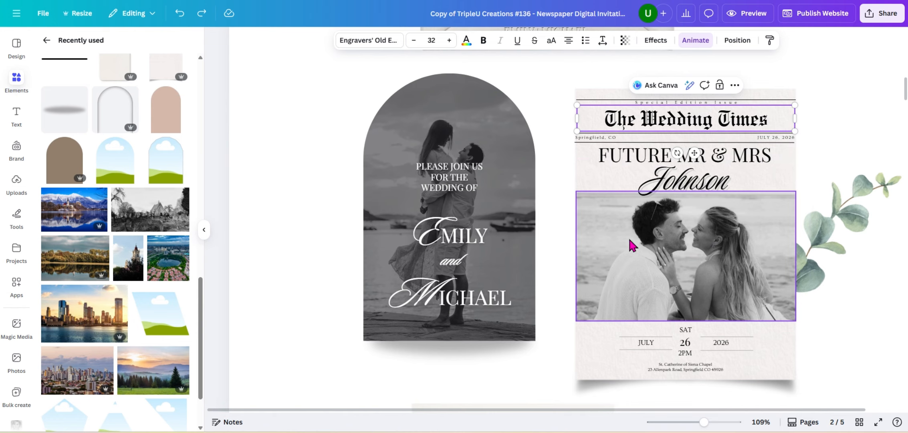
- Replace the newspaper card's couple photo with the recently used color photo of the embracing couple
scroll(119, 227, down, 2)
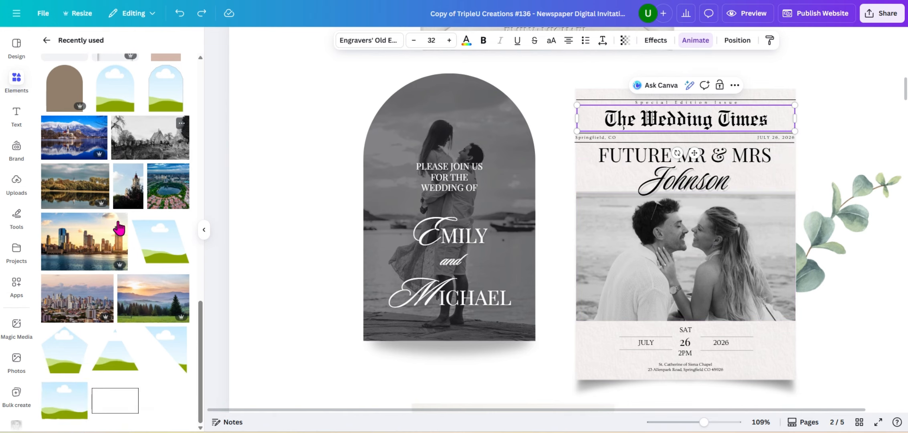
scroll(119, 228, up, 9)
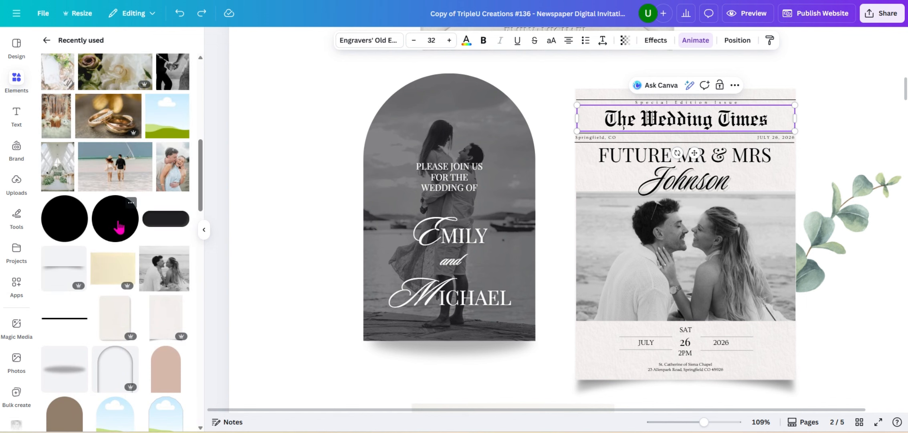
scroll(119, 228, up, 3)
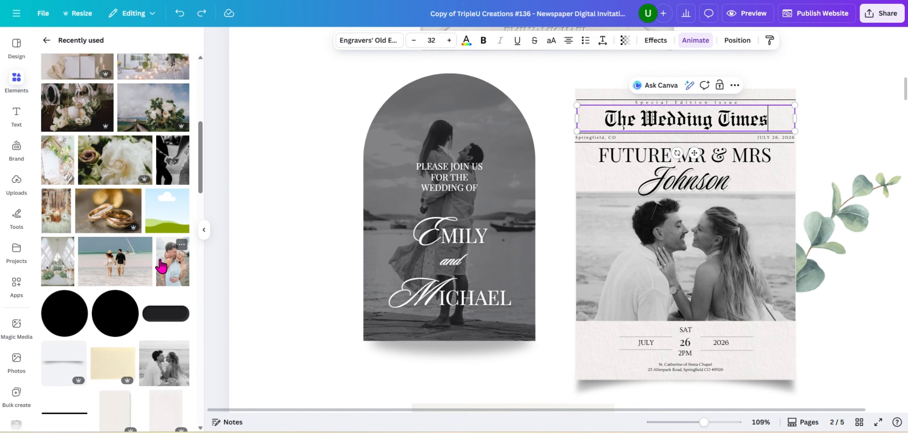
drag(173, 260, 682, 250)
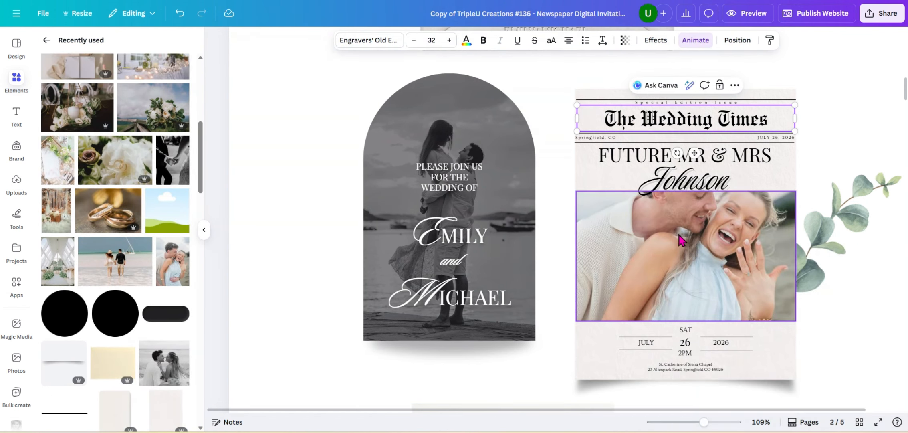
- Try shifting the new photo within the newspaper card's frame, discard the crop and undo the photo replacement
double_click(721, 242)
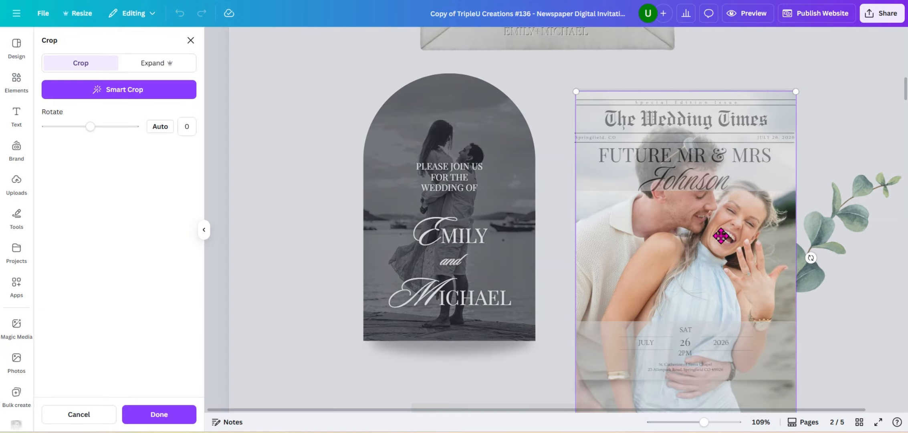
drag(718, 226, 625, 247)
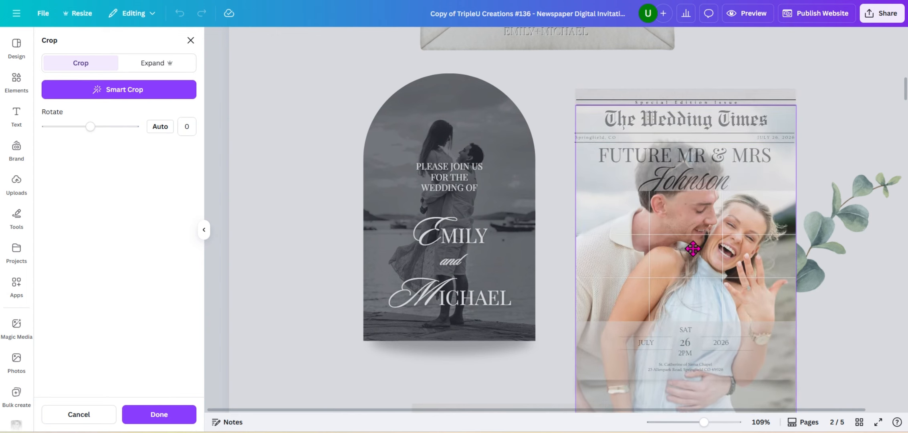
click(79, 414)
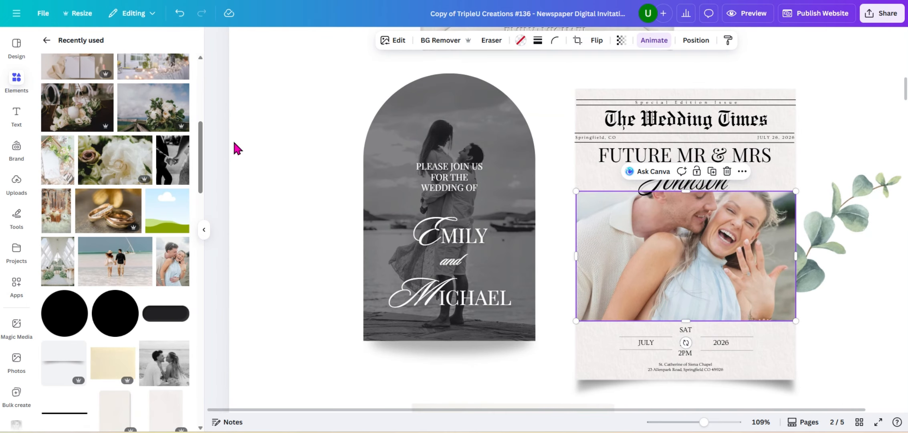
click(179, 17)
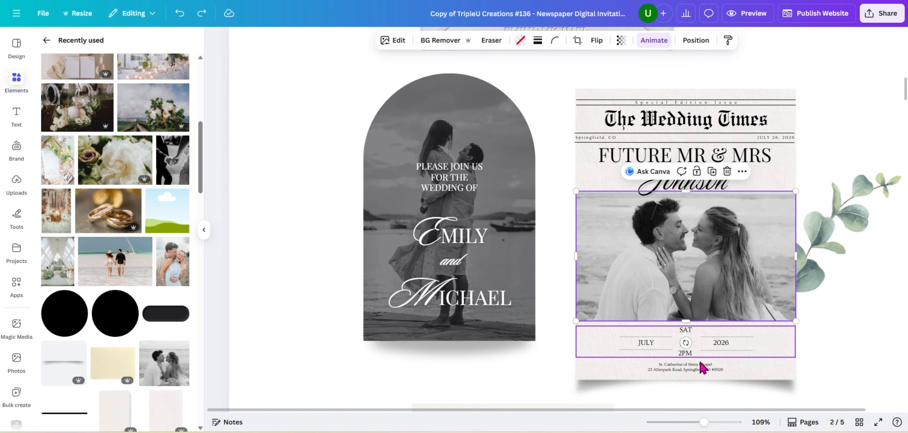
- Select a line in the newspaper card's grouped date block, and open the venue address text below for editing
click(648, 350)
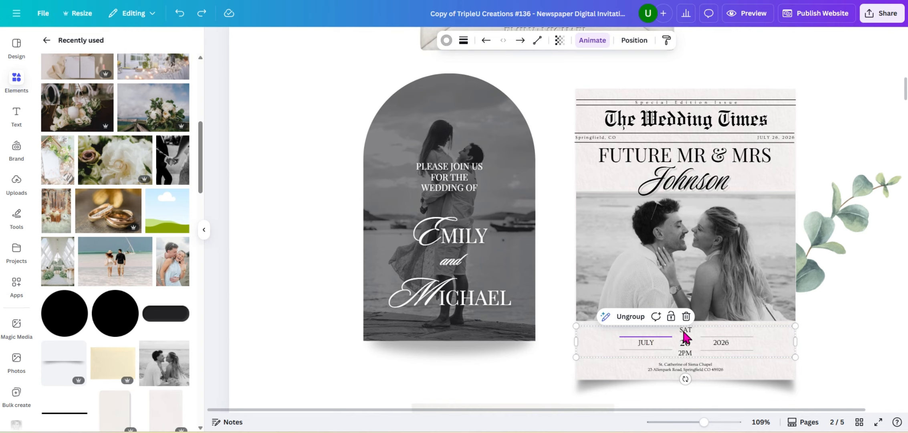
double_click(702, 370)
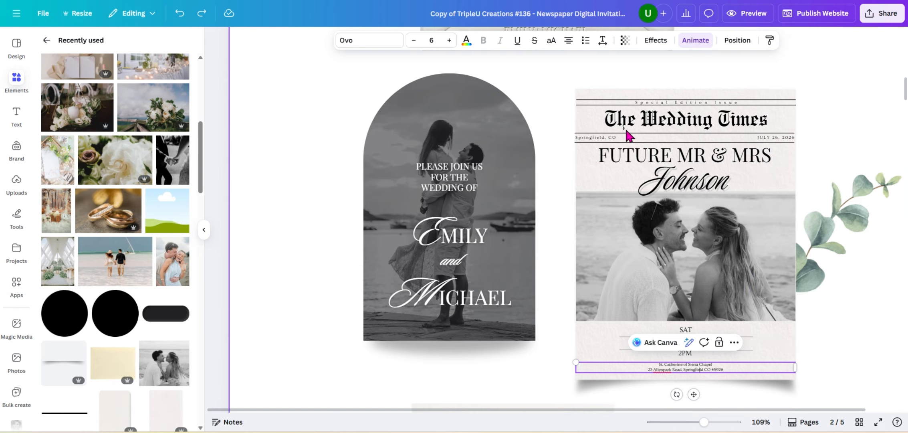
- Search the elements for "watercolor roses" and add the pink rose branch graphic to the page
click(16, 84)
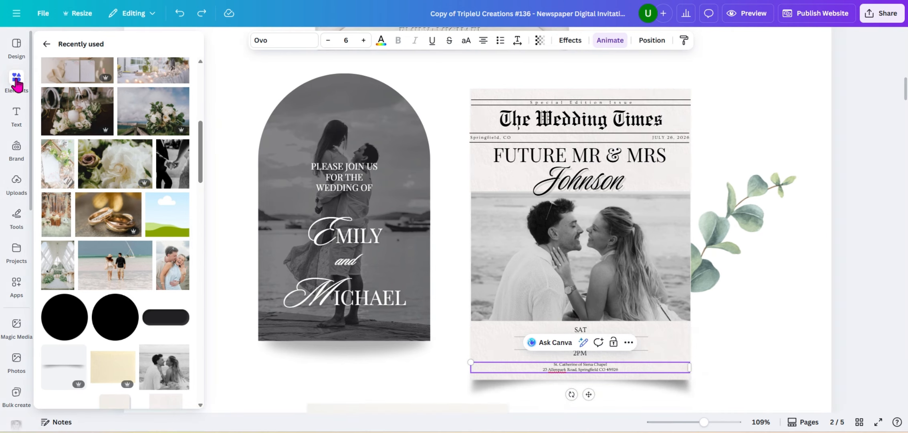
click(49, 45)
click(88, 53)
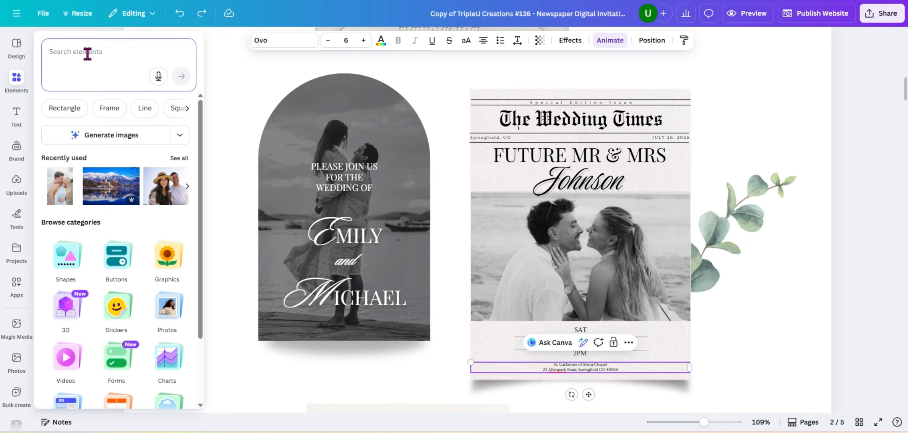
text(waterco)
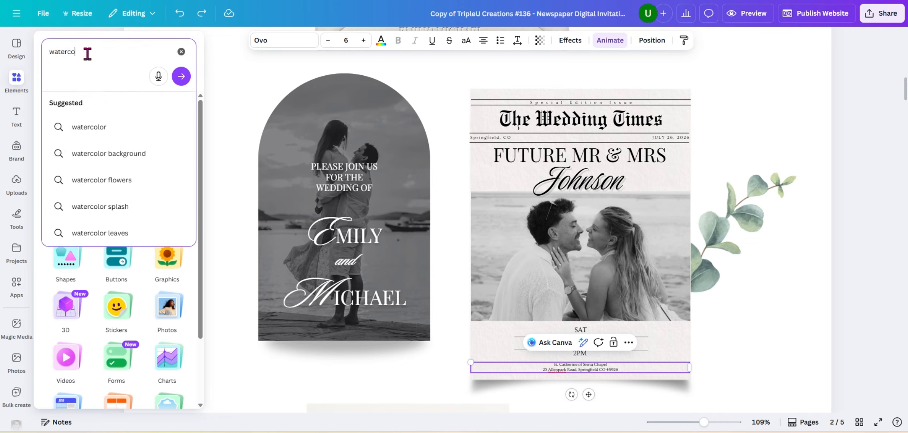
text(lor roses)
key(Return)
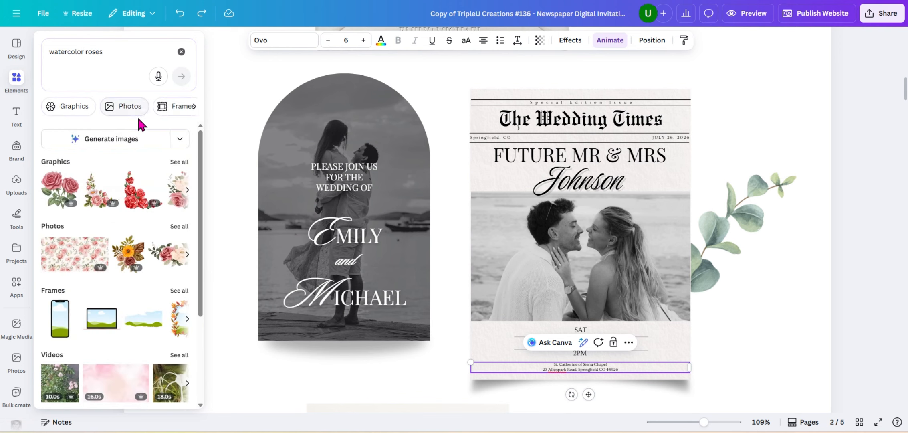
click(179, 162)
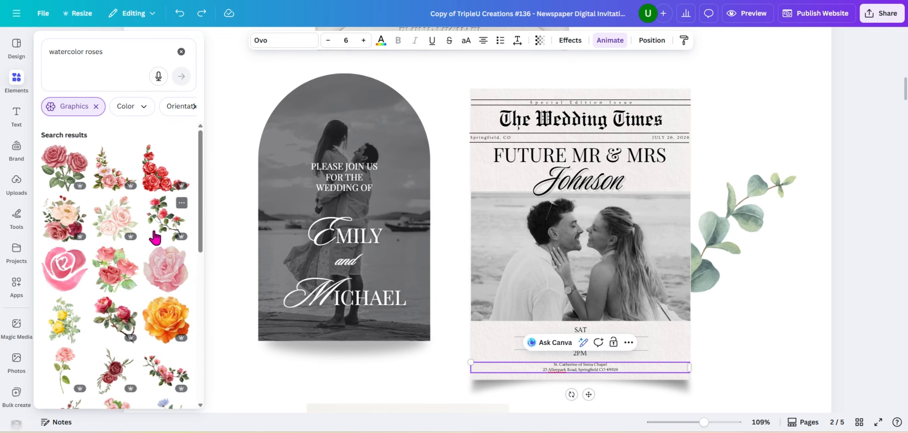
click(163, 377)
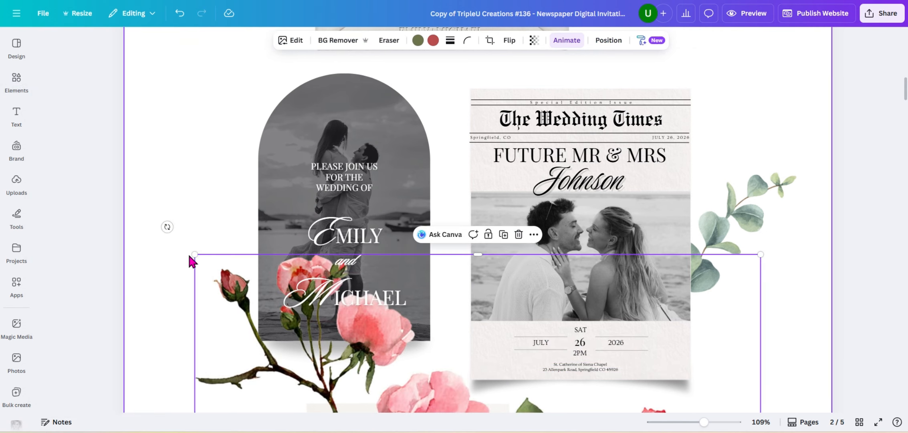
- Shrink the rose branch to about 261 × 171 px and place it over the newspaper card's upper-right corner
drag(194, 254, 453, 293)
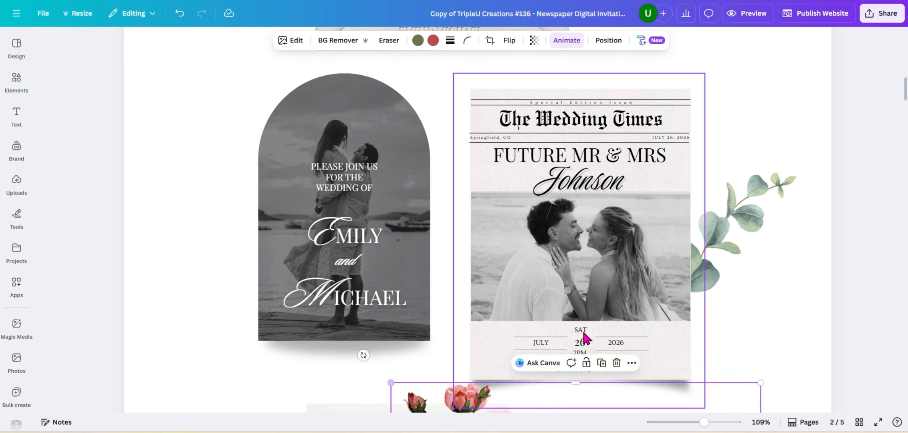
drag(668, 391, 540, 105)
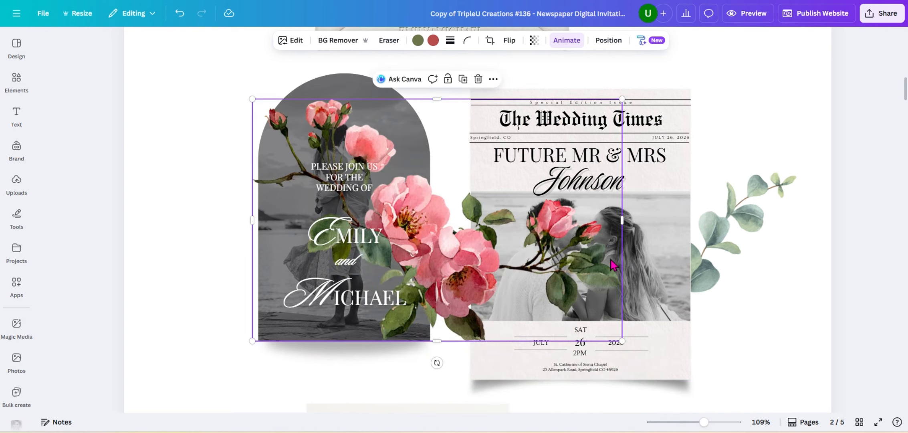
drag(619, 341, 387, 187)
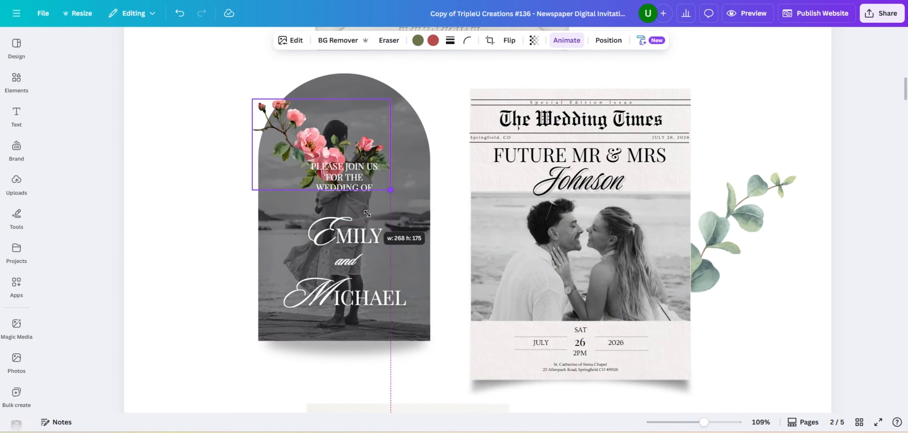
drag(305, 144, 690, 117)
- Flip the rose branch horizontally and shift it slightly outward to about X 1012, Y 633 px
click(495, 40)
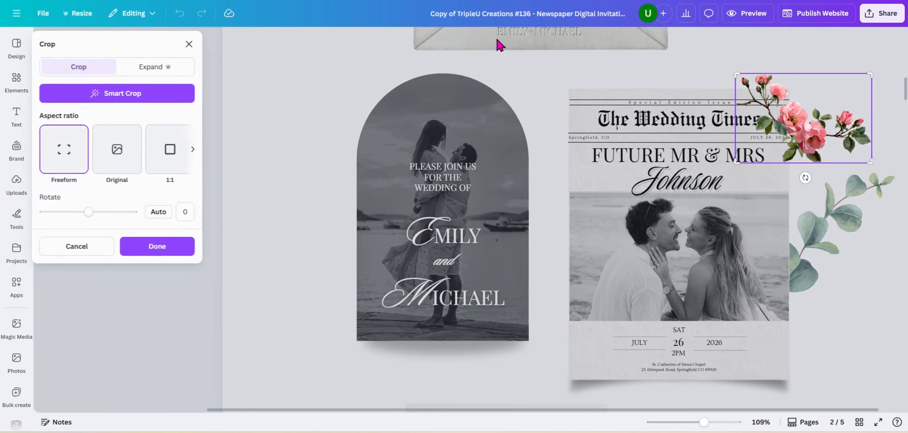
click(87, 246)
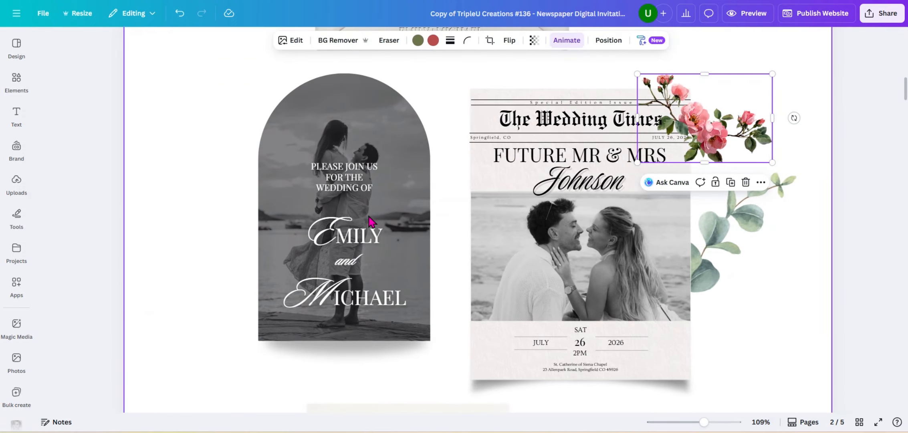
click(501, 41)
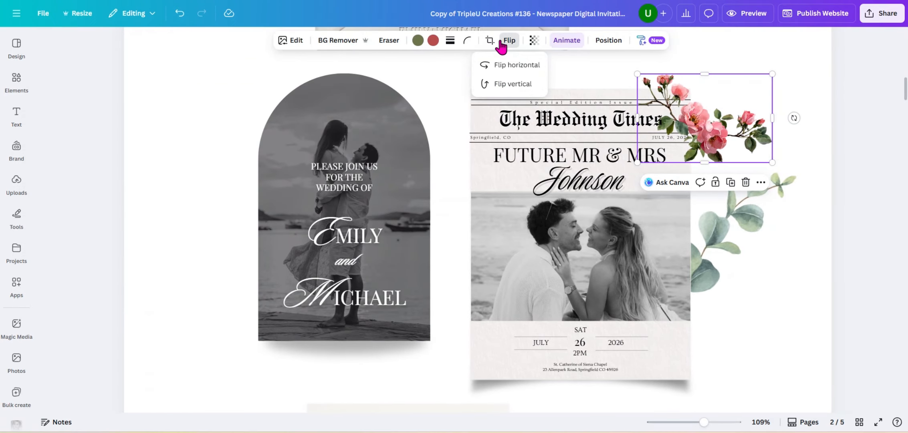
click(503, 65)
drag(740, 139, 751, 142)
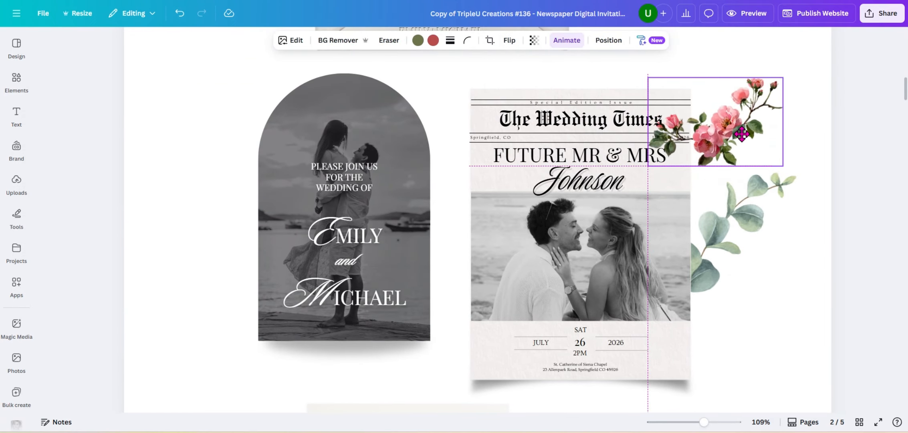
- Send the rose branch to the back, behind the newspaper card
click(600, 40)
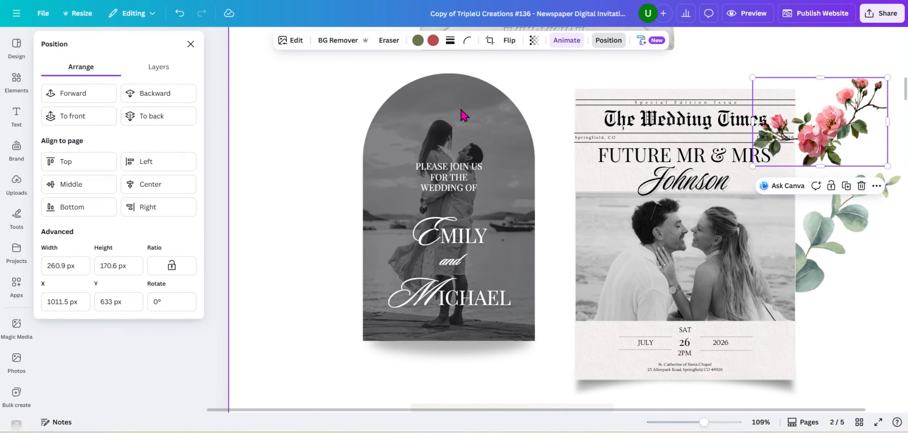
click(145, 92)
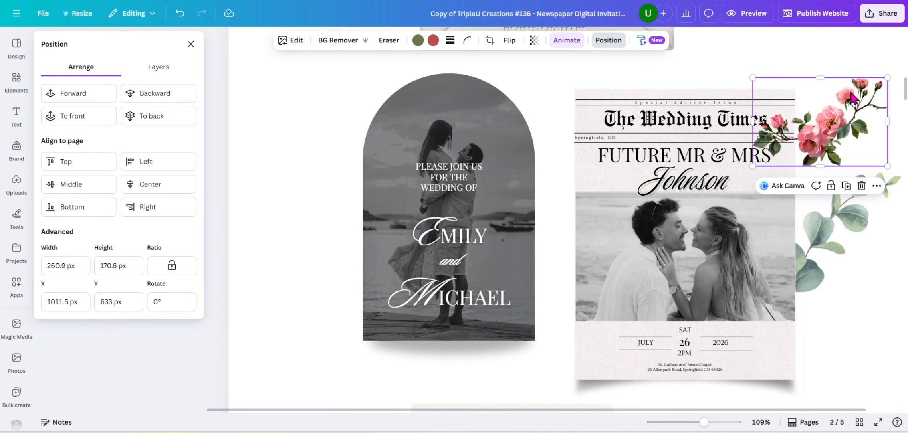
click(177, 116)
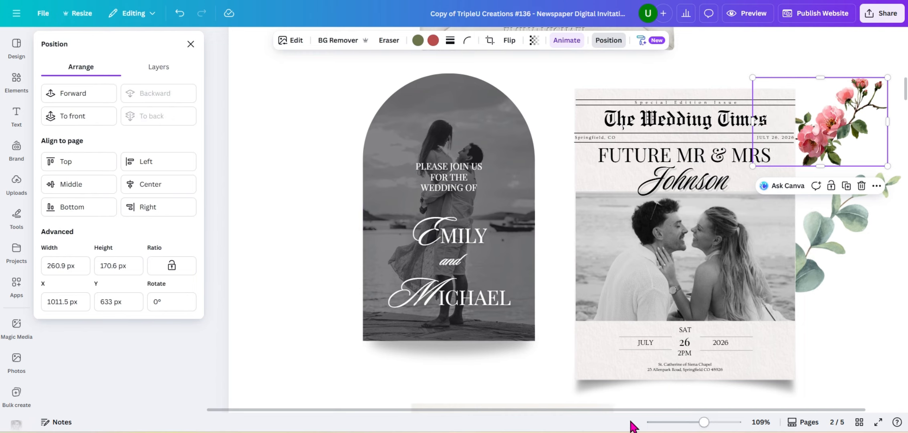
drag(653, 408, 743, 408)
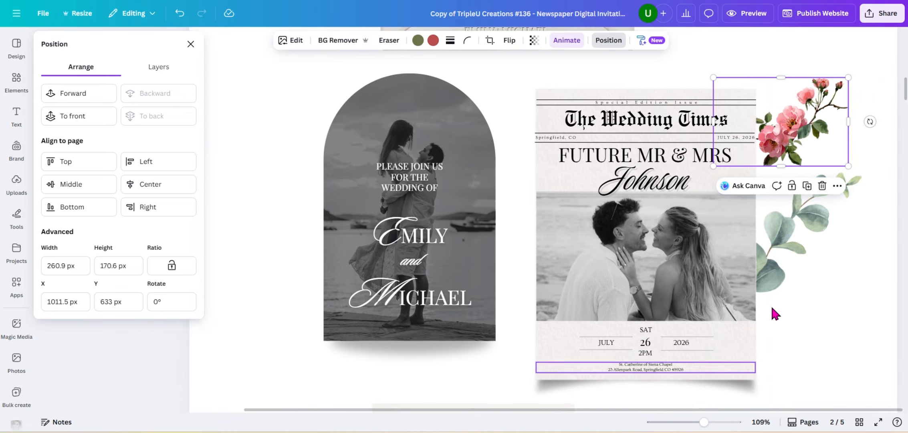
- Rotate the rose branch to about -39.4° and reposition it behind the newspaper card's upper corner at about X 956, Y 711 px
drag(870, 121, 842, 71)
drag(825, 98, 809, 86)
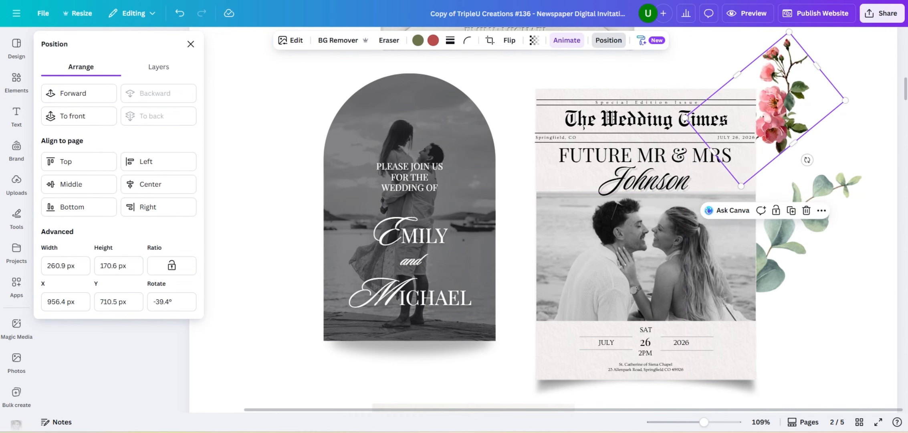
- Delete the rose branch from the page and close the position settings
click(859, 84)
click(824, 97)
key(Delete)
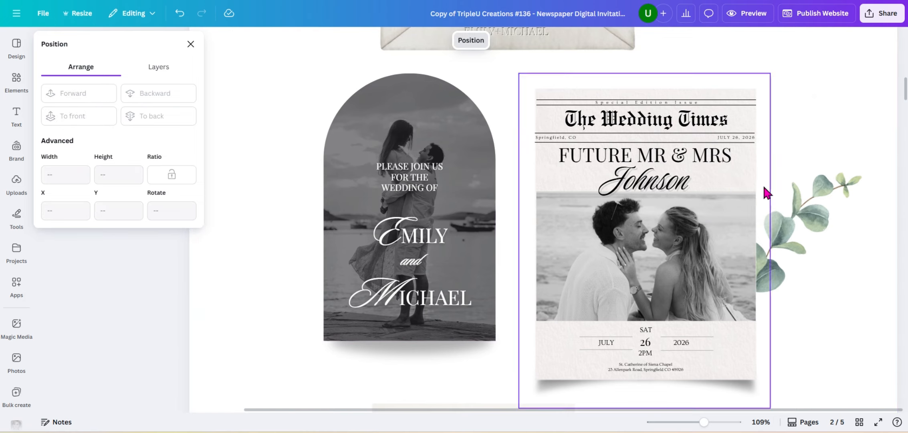
scroll(856, 265, down, 6)
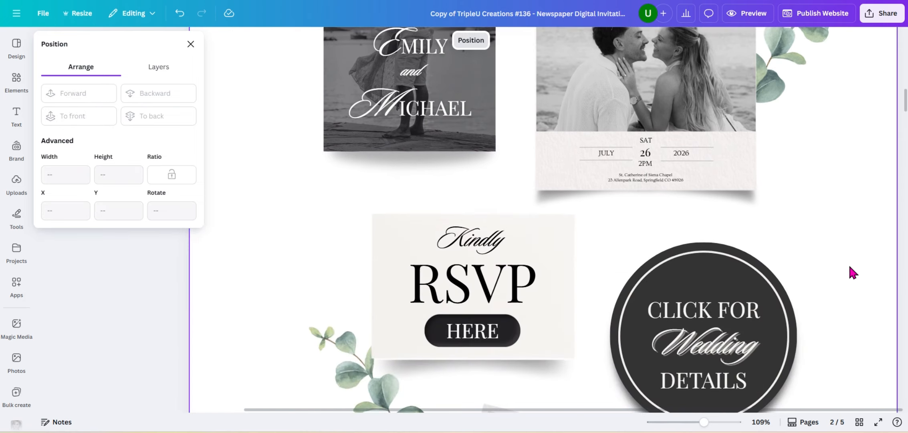
click(191, 44)
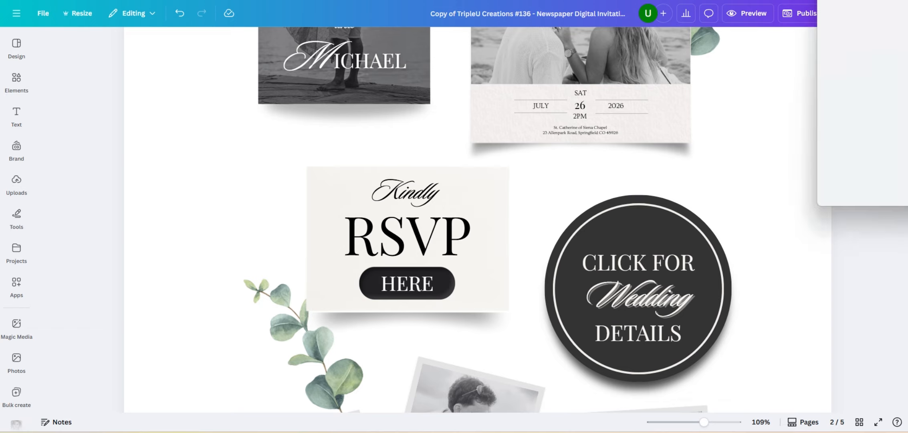
- Bring up the wedding RSVP form in Google Forms with its window maximized, and switch to the RSVP form banner design in Canva
drag(907, 20, 436, 99)
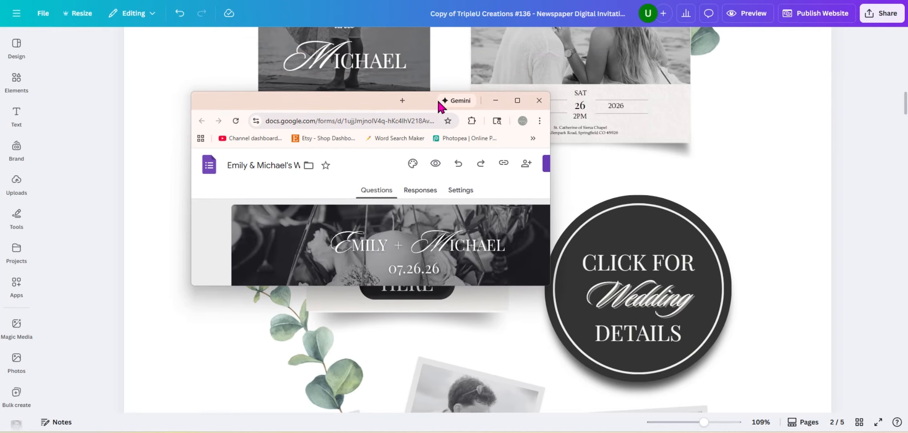
click(517, 100)
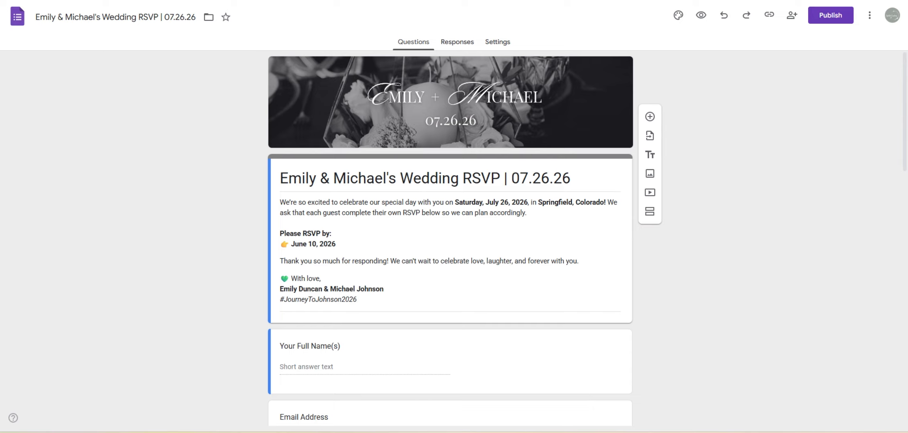
drag(907, 113, 478, 113)
click(590, 112)
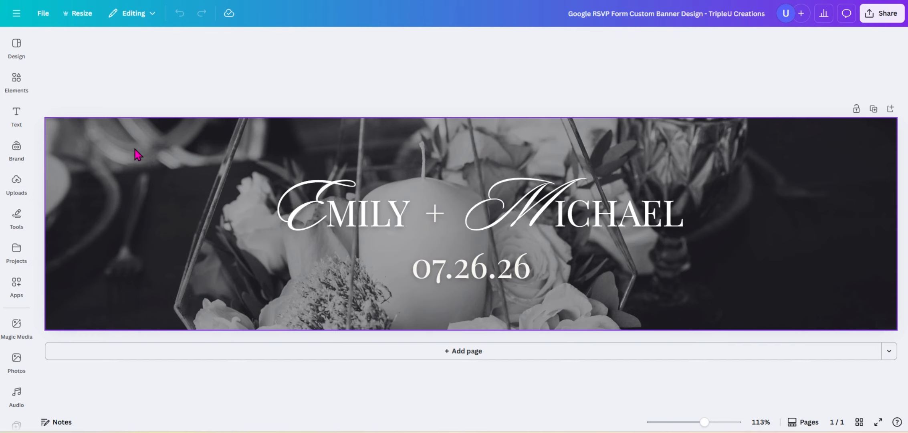
drag(115, 155, 158, 162)
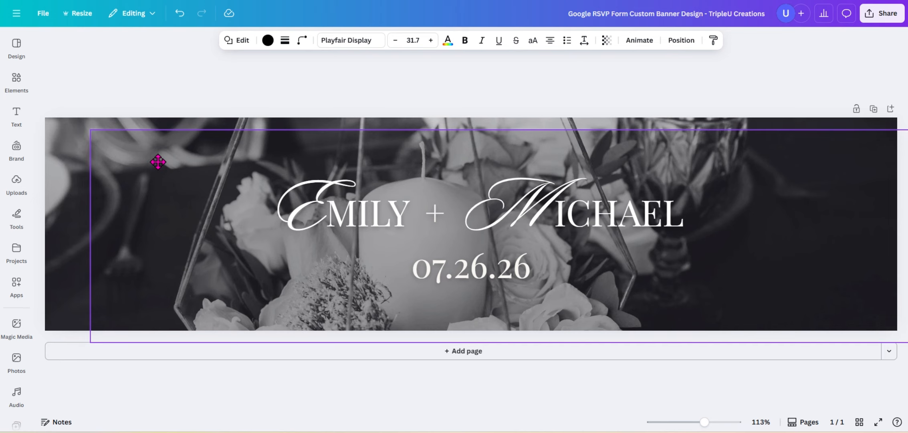
drag(158, 162, 184, 161)
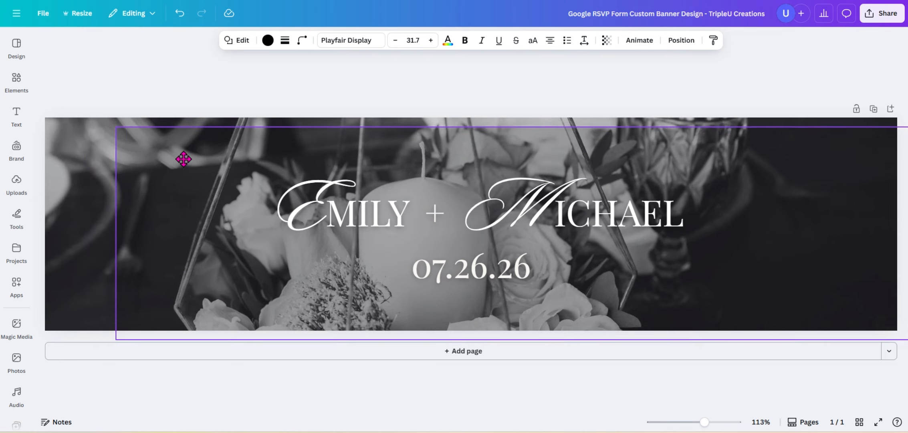
click(15, 83)
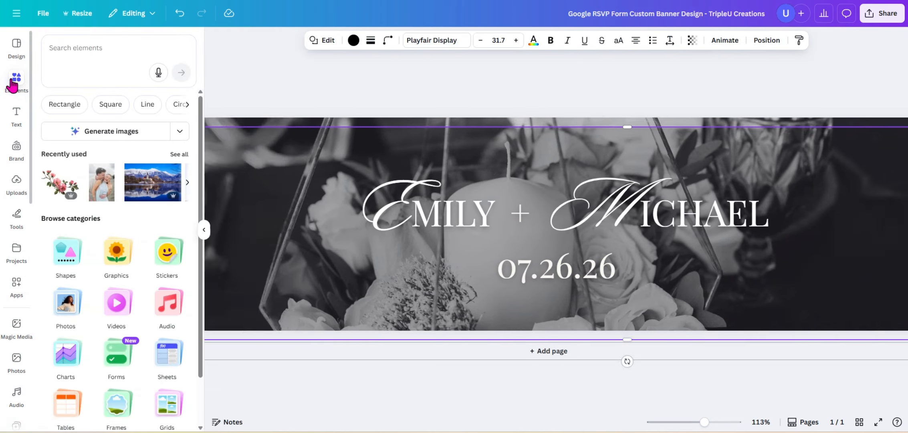
drag(156, 192, 97, 87)
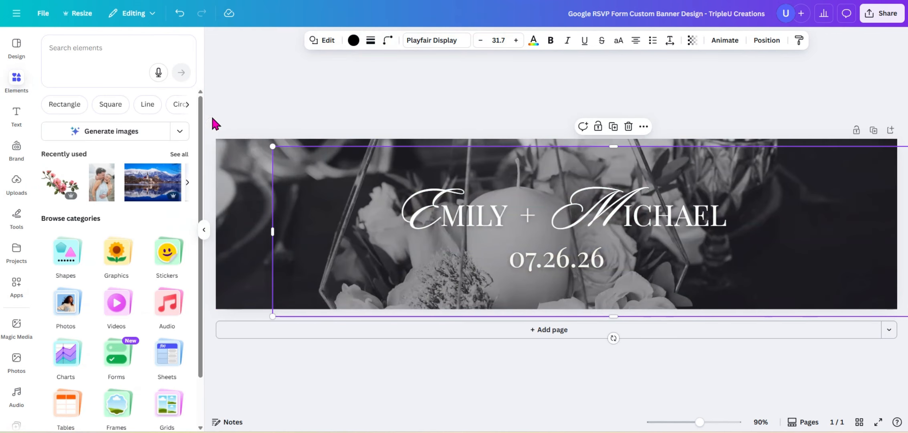
drag(303, 190, 250, 181)
mouse_move(152, 182)
mouse_down()
mouse_move(338, 189)
mouse_move(145, 172)
mouse_up()
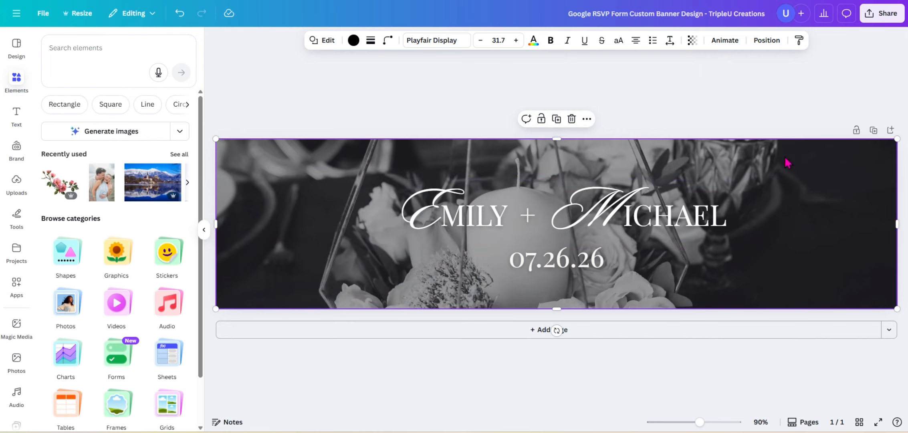
- Check the banner design's PNG download options, and close them without downloading
click(880, 14)
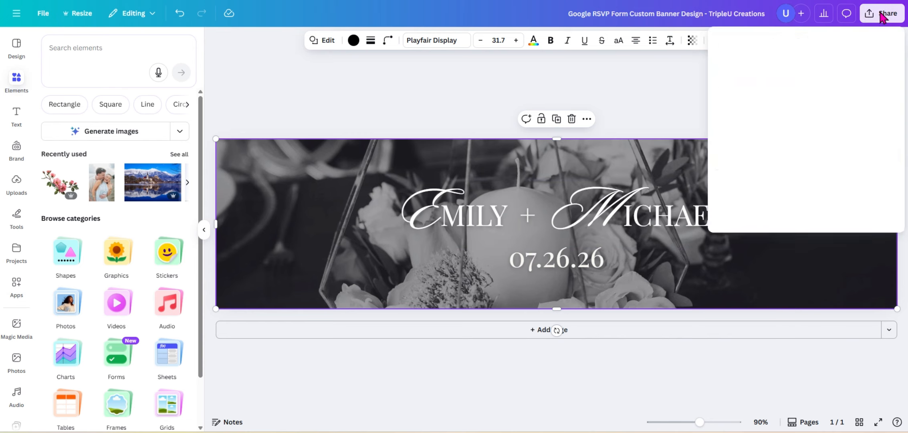
click(737, 207)
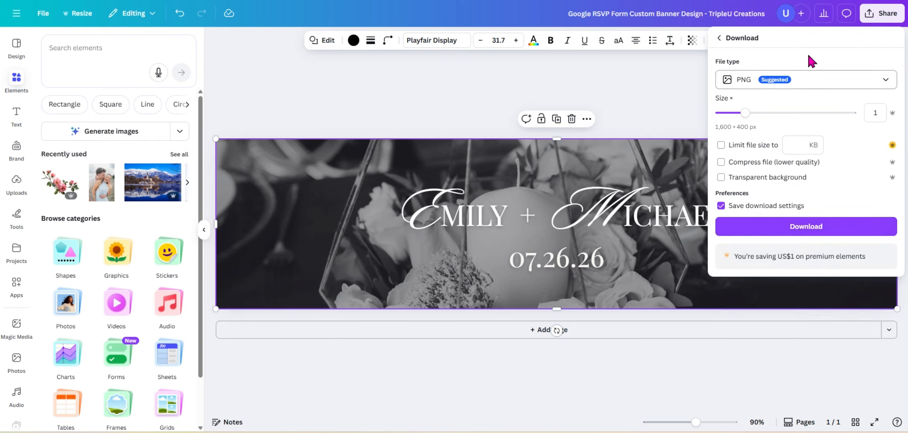
click(481, 25)
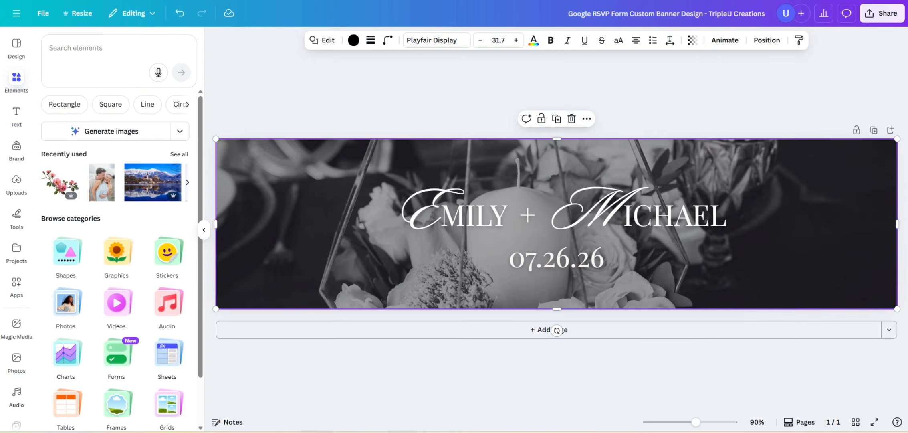
click(728, 93)
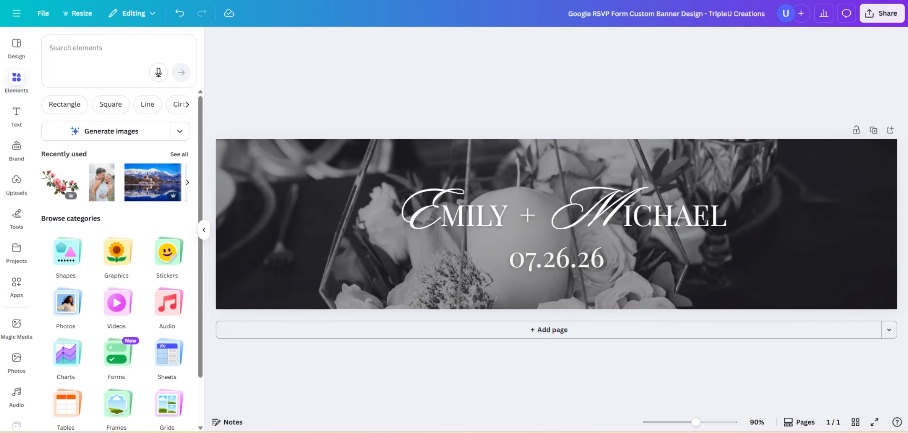
- Switch back to the RSVP form in Google Forms and inspect its theme settings, including the header image
mouse_move(622, 432)
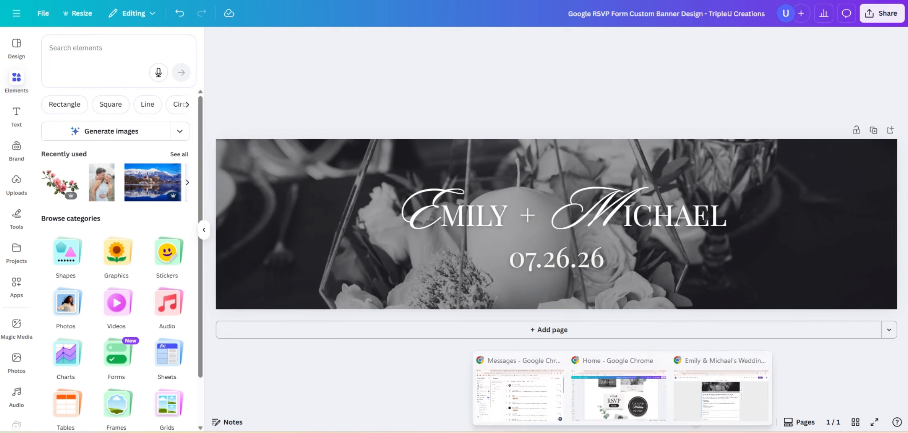
click(720, 398)
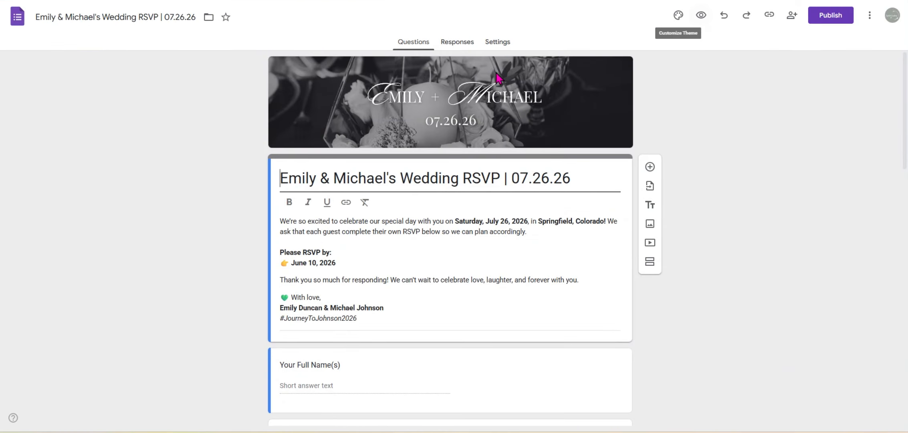
click(679, 16)
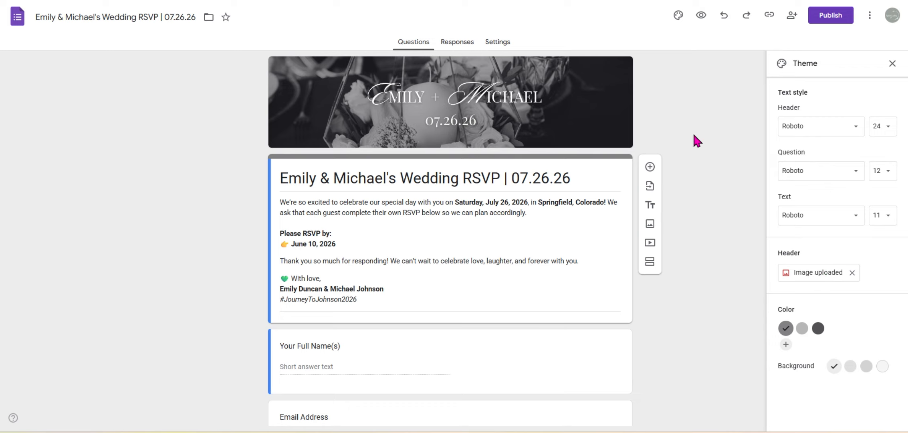
click(892, 64)
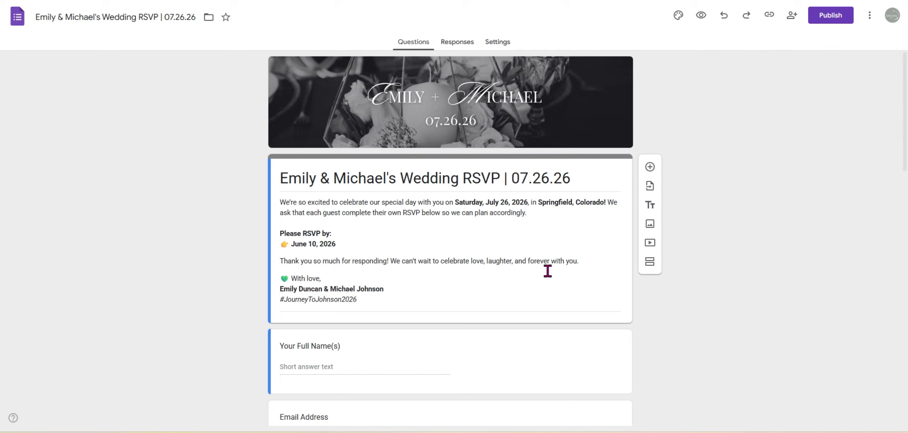
- Add a blank multiple-choice question below the full-name question and remove it again
scroll(547, 271, down, 2)
scroll(500, 165, down, 1)
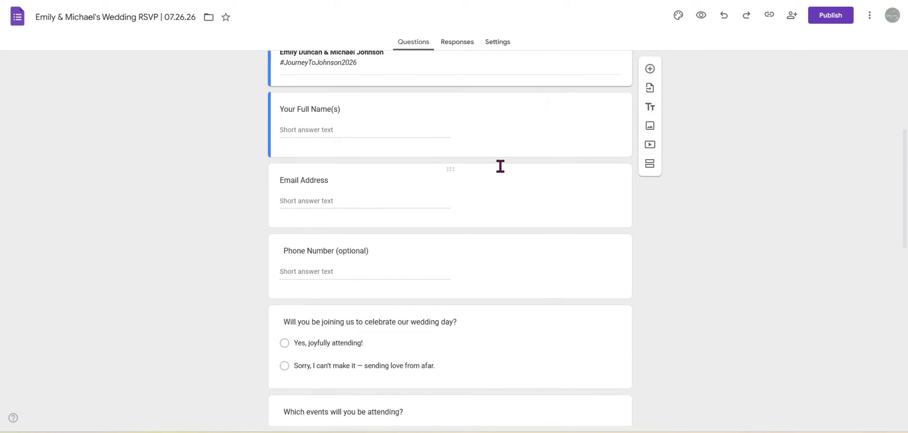
click(509, 123)
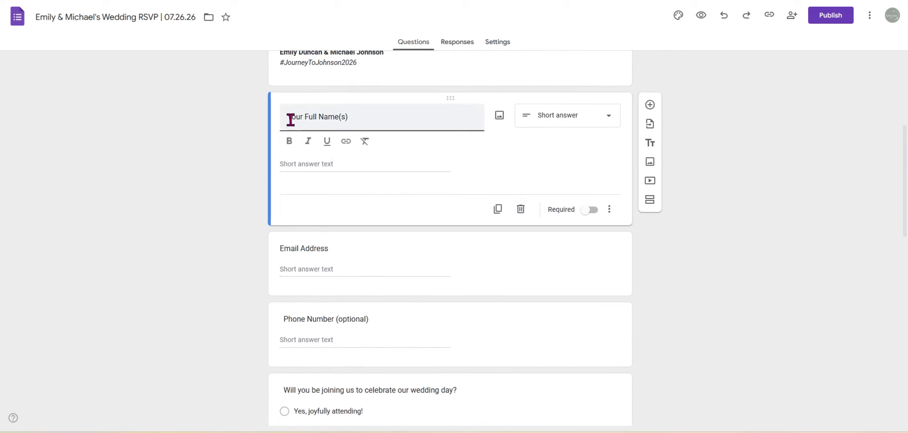
drag(287, 117, 303, 117)
key(Right)
click(650, 105)
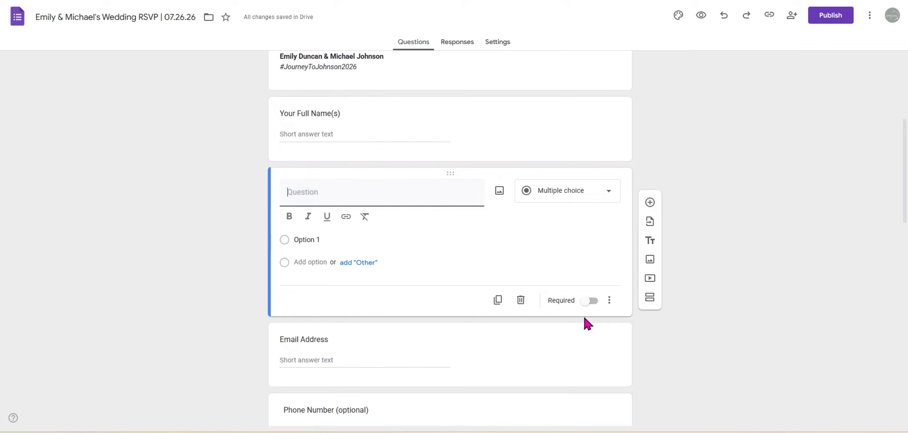
click(521, 300)
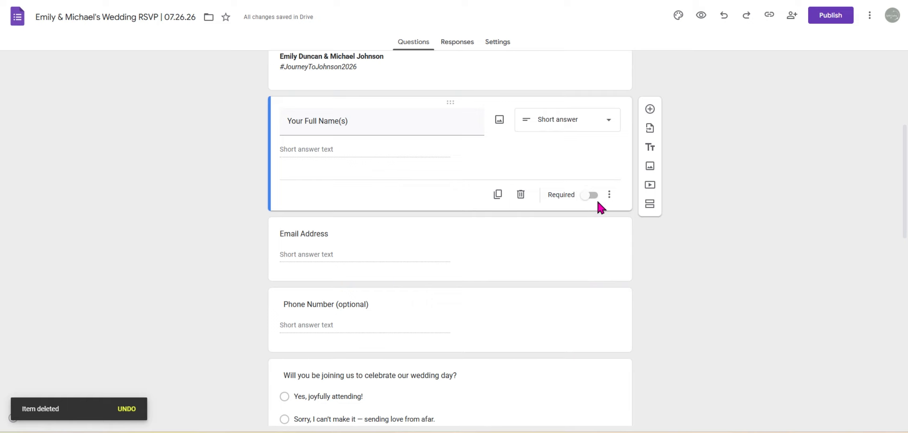
- Review the form's remaining questions on contact details, attendance, events, dinner, dietary needs, shuttle and lodging, and return to the form's start
scroll(585, 255, down, 7)
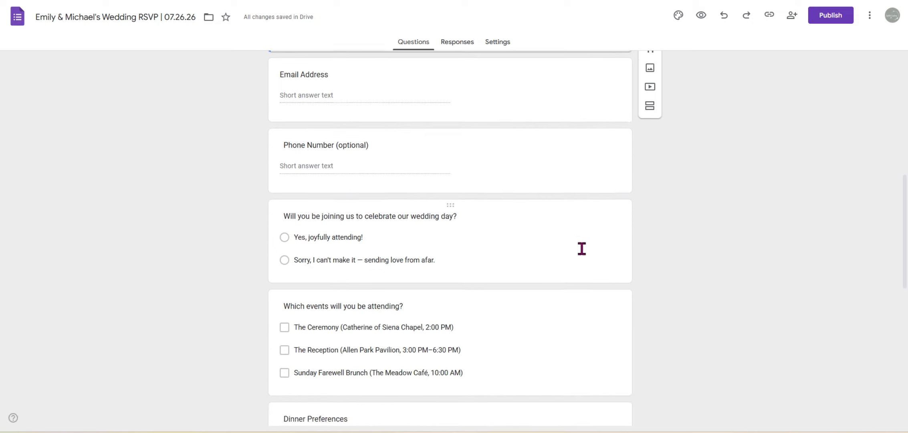
scroll(579, 245, down, 4)
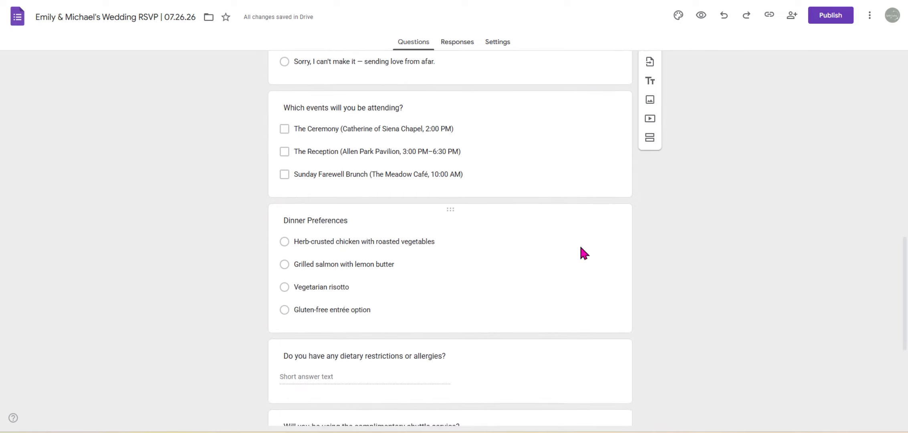
scroll(570, 244, down, 5)
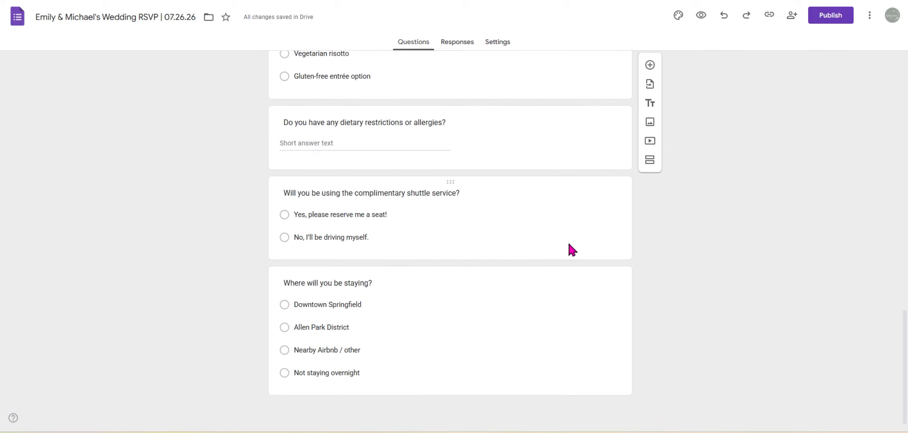
scroll(568, 240, up, 14)
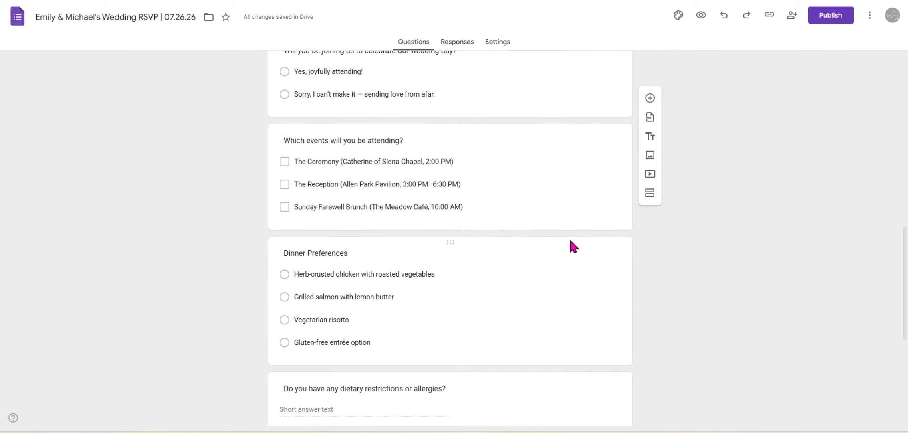
scroll(570, 240, up, 6)
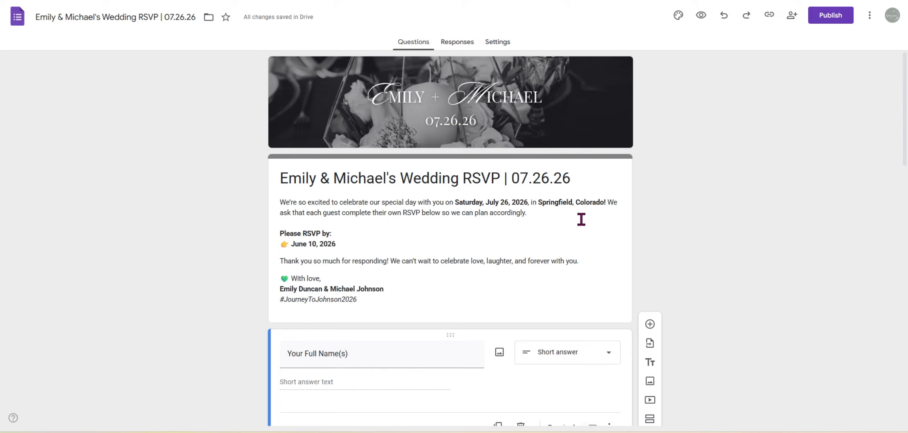
- Link the form's responses to a new spreadsheet, keeping the suggested name
click(458, 45)
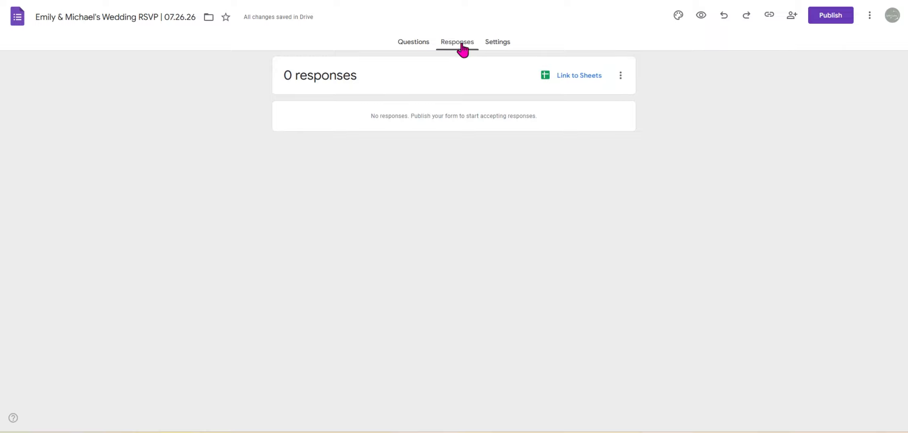
click(586, 80)
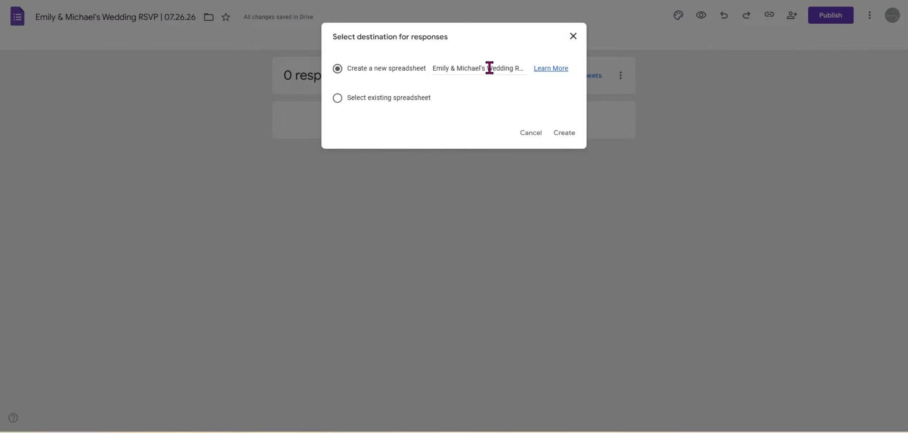
click(569, 133)
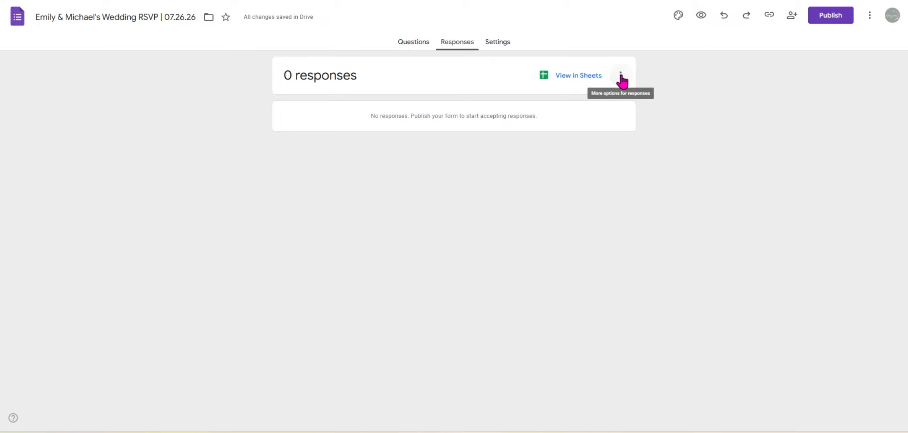
- Unlink the form from its response spreadsheet
click(621, 76)
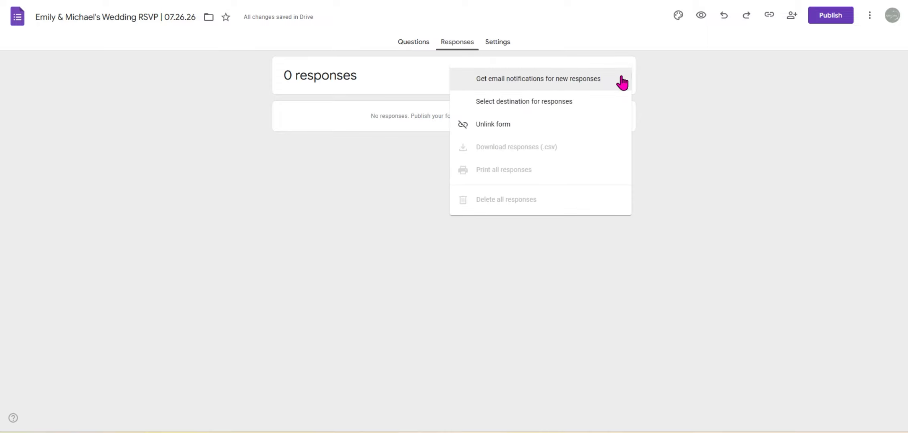
click(486, 131)
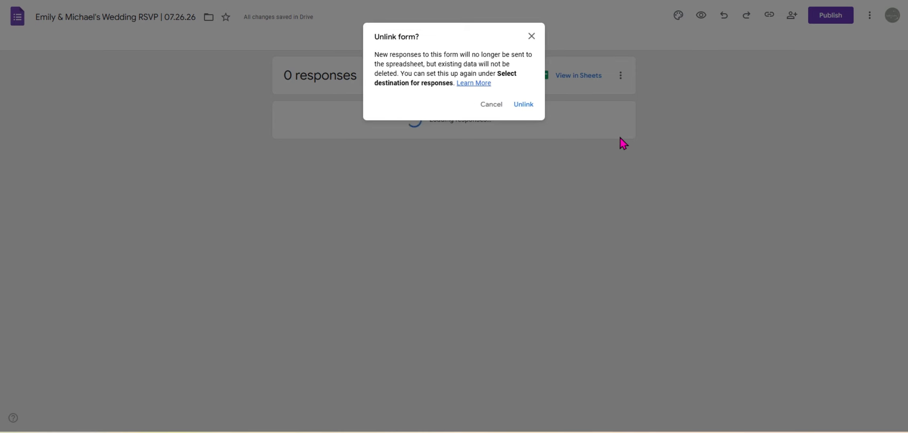
click(524, 104)
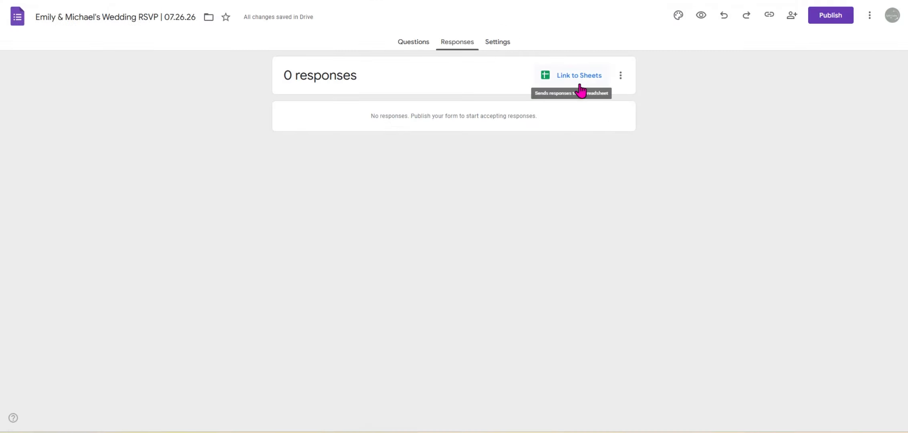
- Review the form's settings for responses, form defaults and question defaults
click(502, 47)
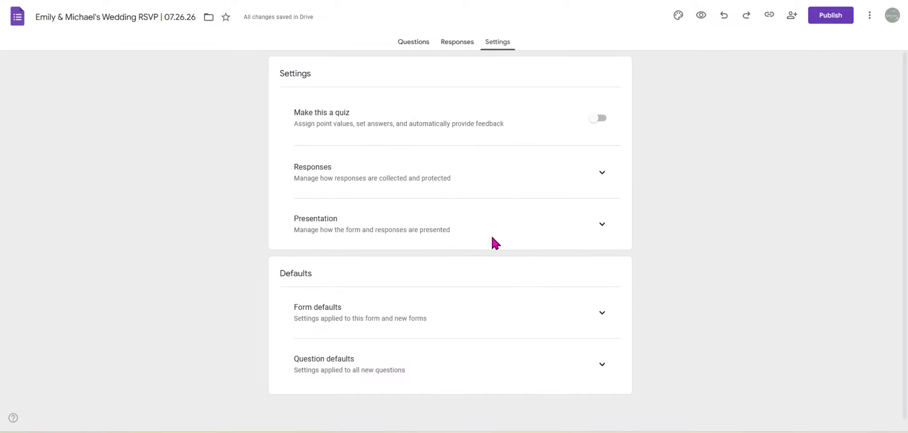
scroll(520, 244, down, 1)
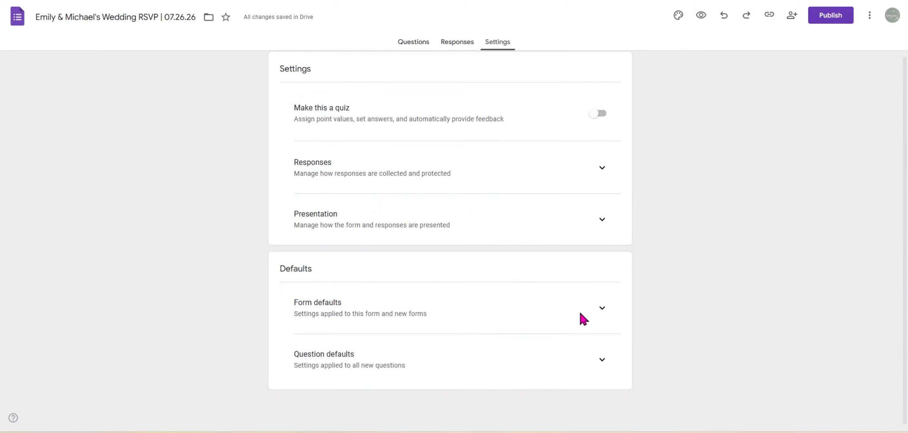
click(602, 169)
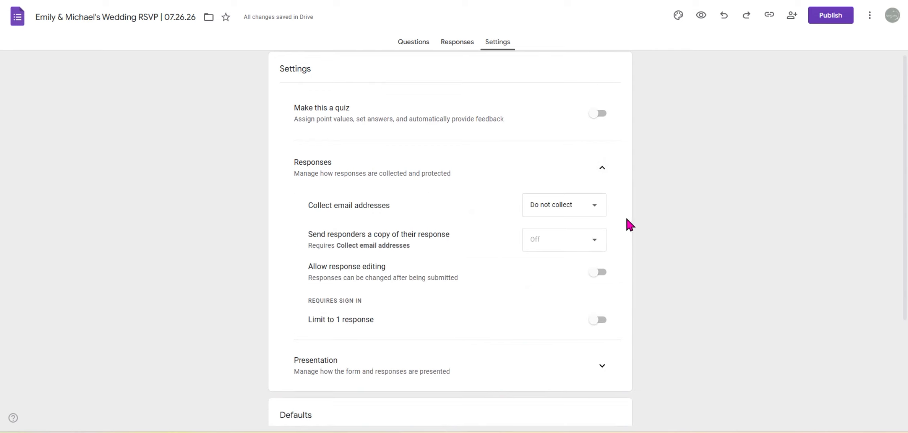
scroll(626, 216, down, 2)
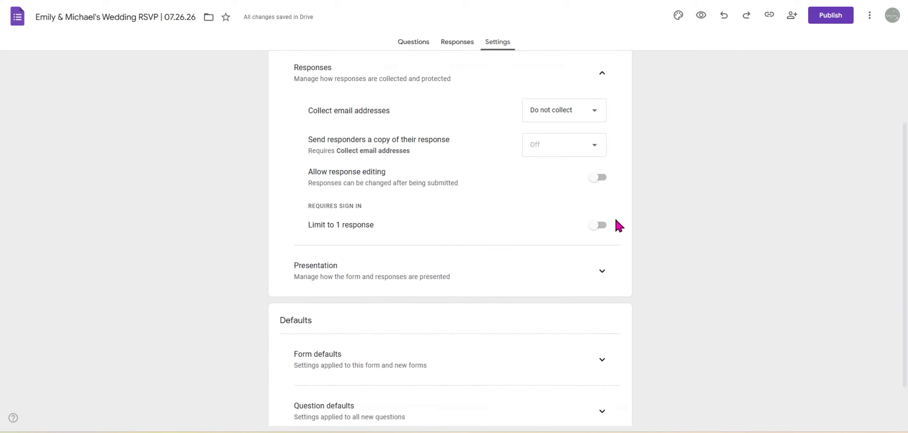
scroll(620, 226, down, 1)
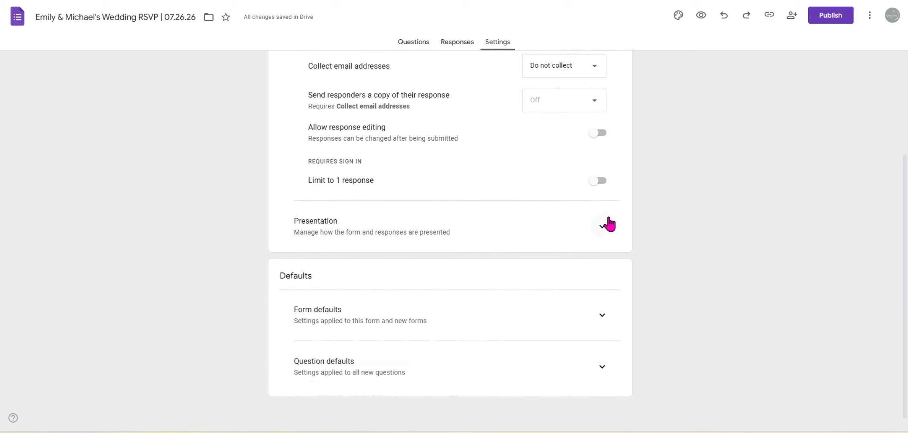
scroll(608, 224, up, 2)
scroll(608, 216, up, 1)
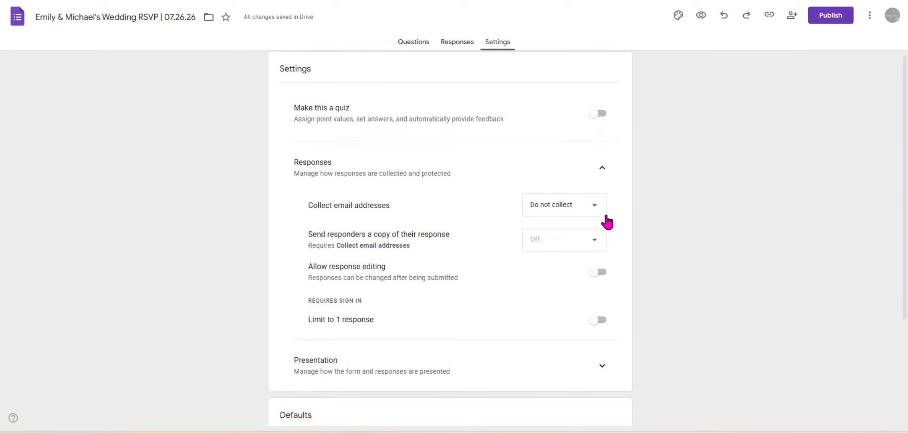
scroll(607, 222, down, 2)
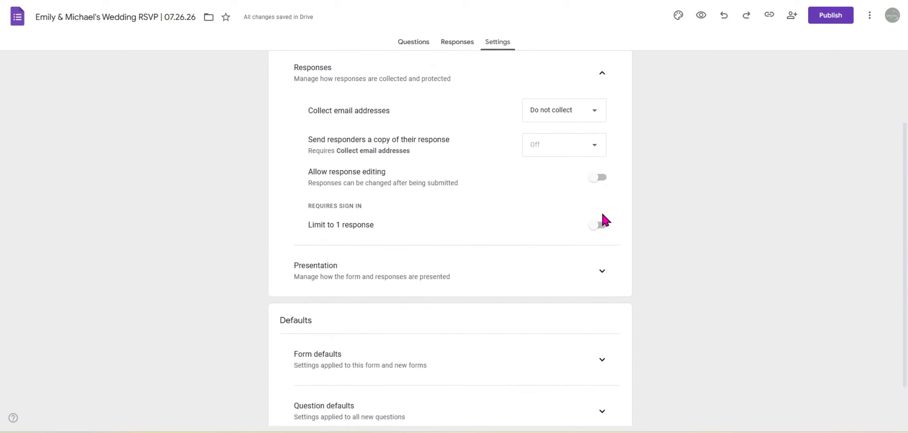
scroll(499, 262, down, 1)
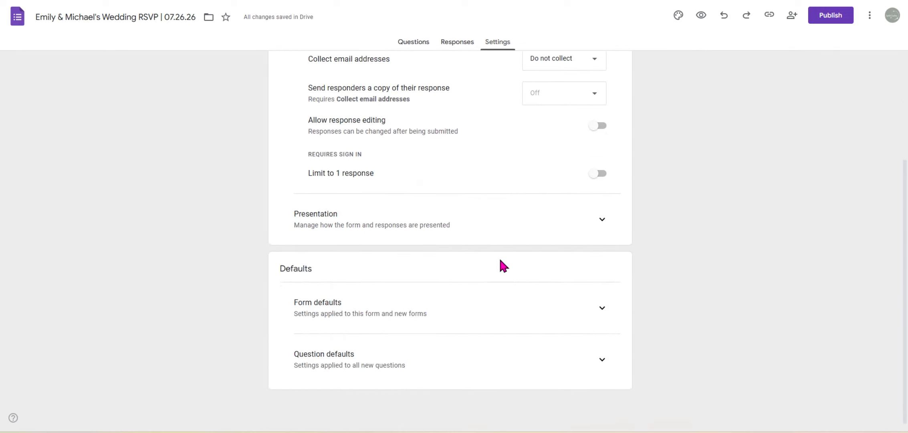
click(603, 308)
scroll(586, 303, down, 1)
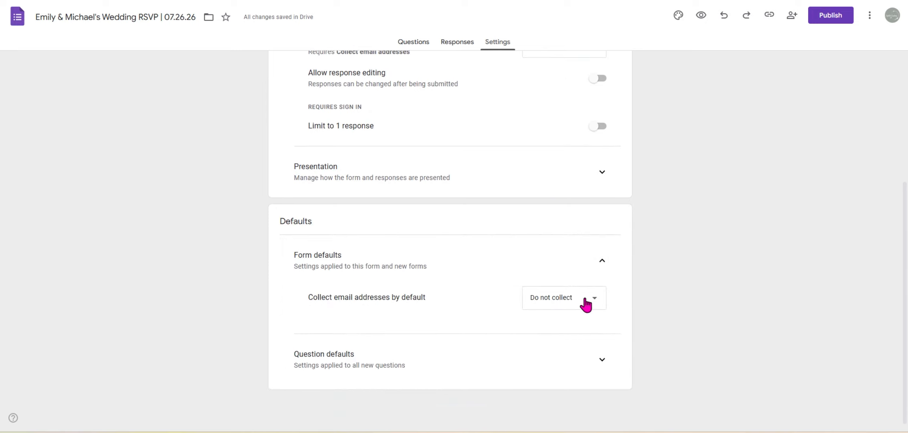
click(602, 360)
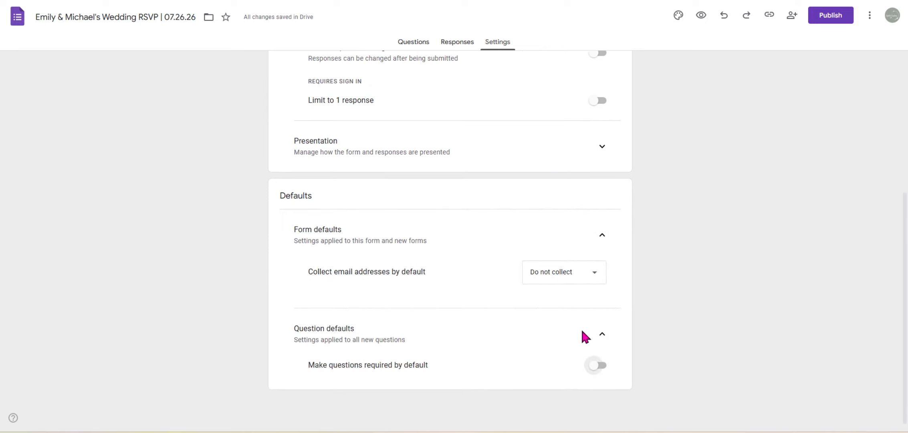
scroll(541, 266, up, 5)
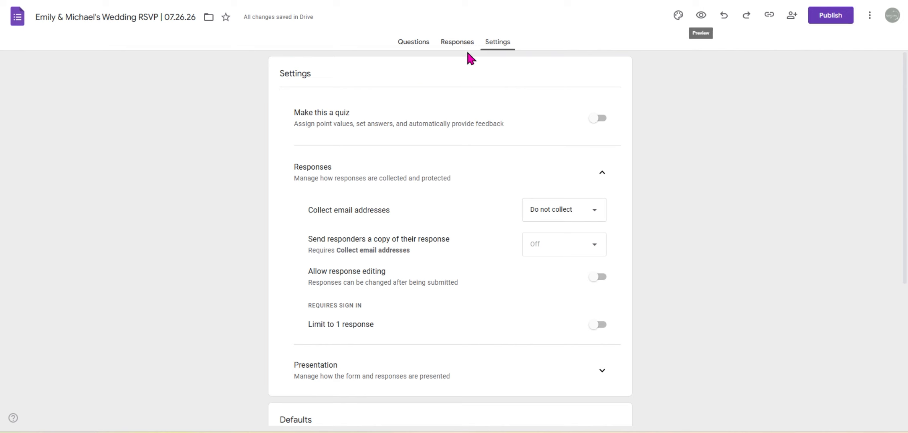
- Return to the form's questions, check who has editor and responder access in the sharing options, and close them
click(411, 46)
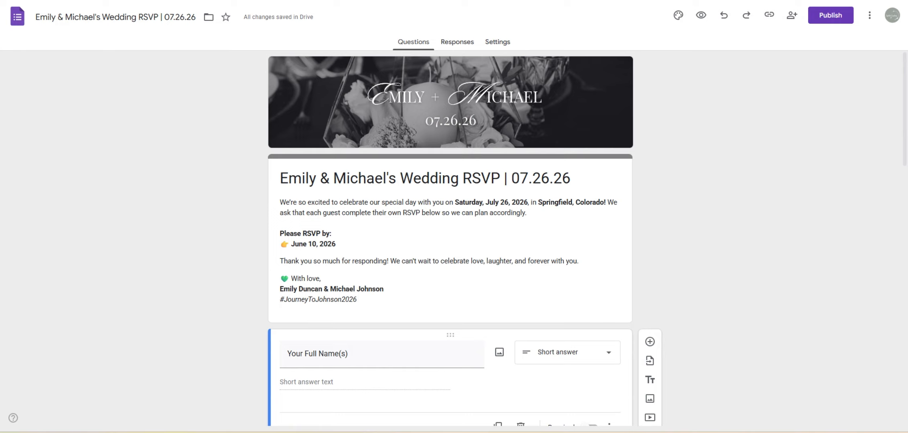
click(870, 16)
click(791, 18)
click(791, 18)
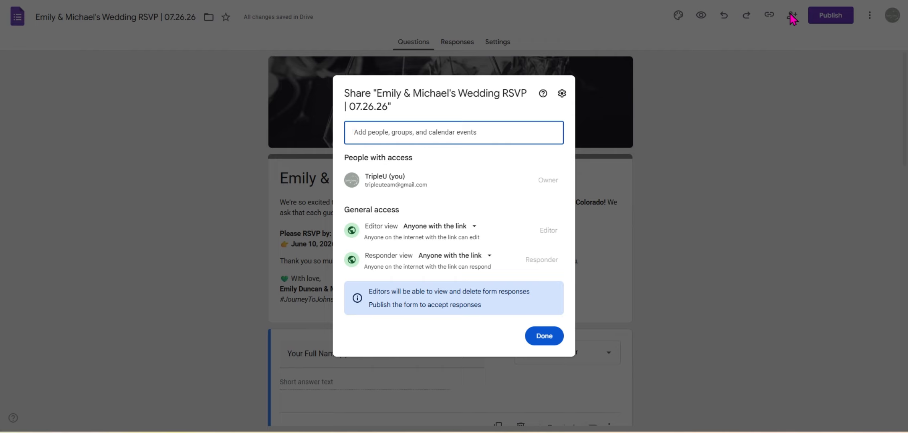
click(680, 212)
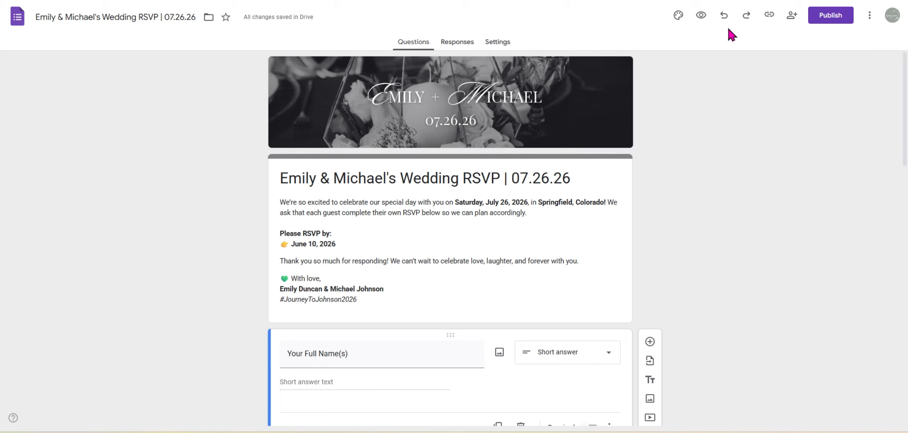
- Switch to the Canva design, link the RSVP card's HERE text to the copied URL and remove its underline
mouse_move(622, 432)
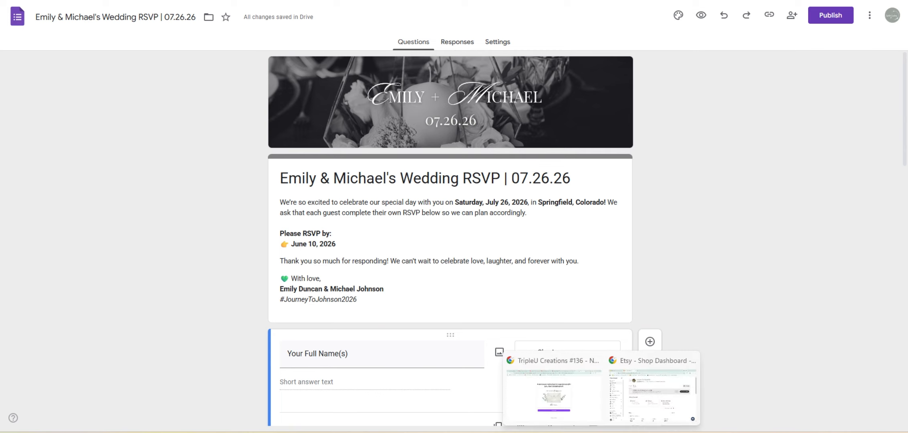
click(628, 392)
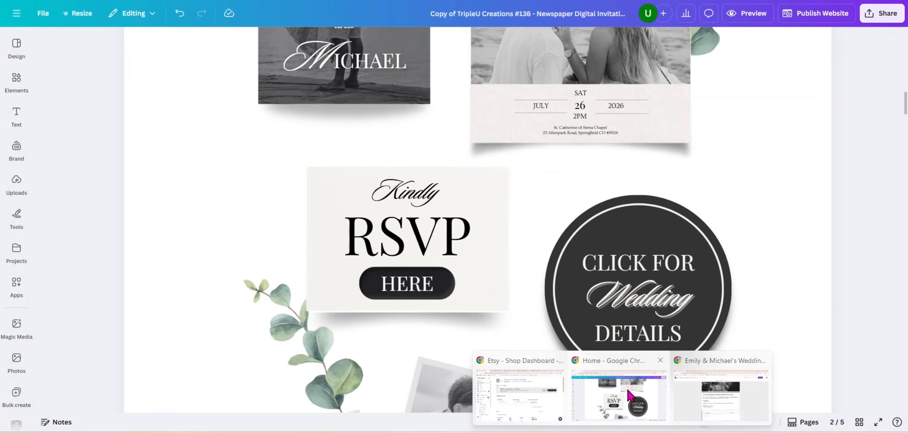
click(409, 288)
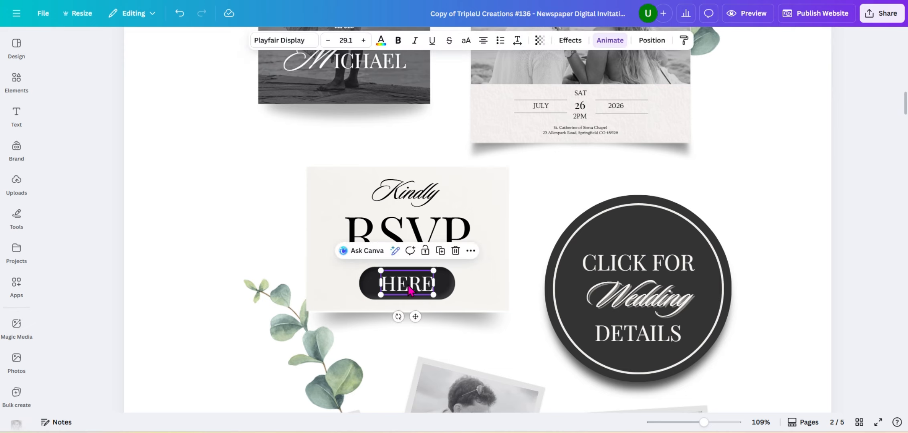
click(470, 251)
click(497, 195)
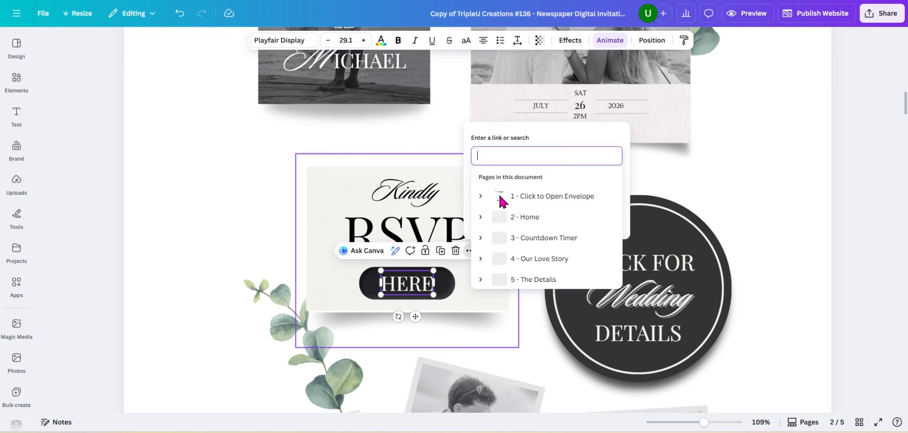
right_click(536, 158)
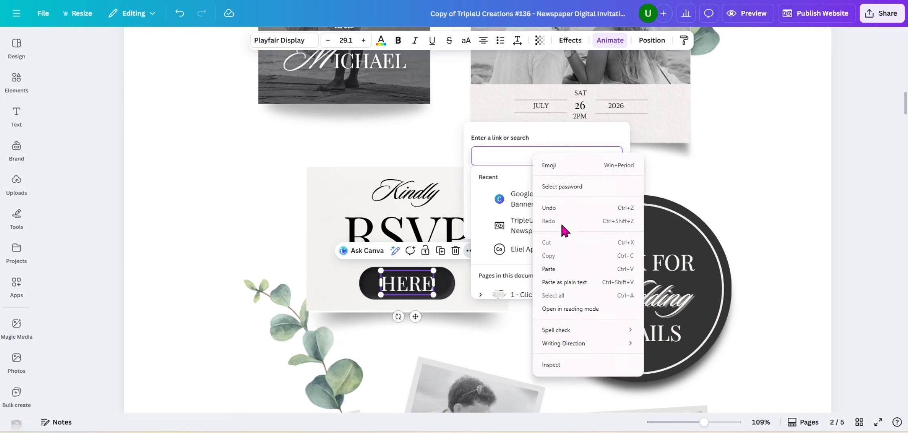
click(567, 269)
click(604, 217)
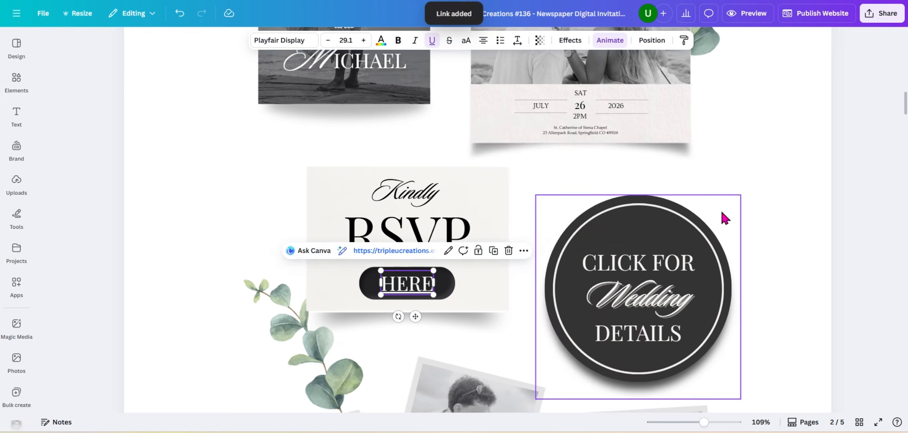
click(433, 41)
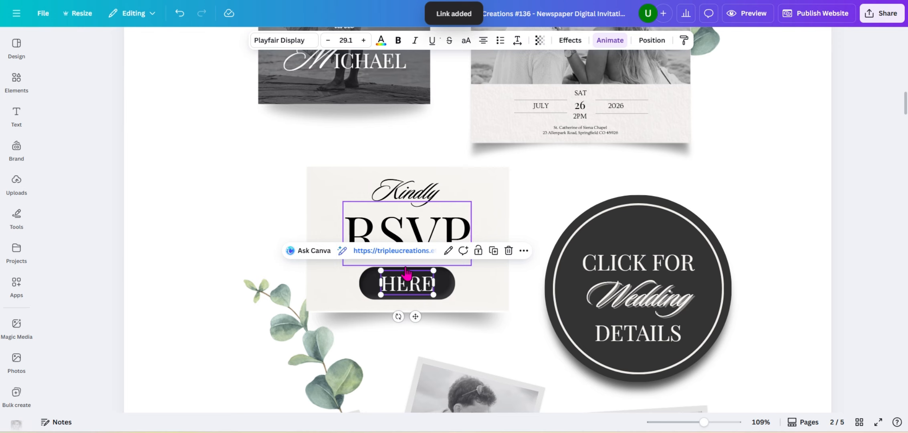
click(210, 242)
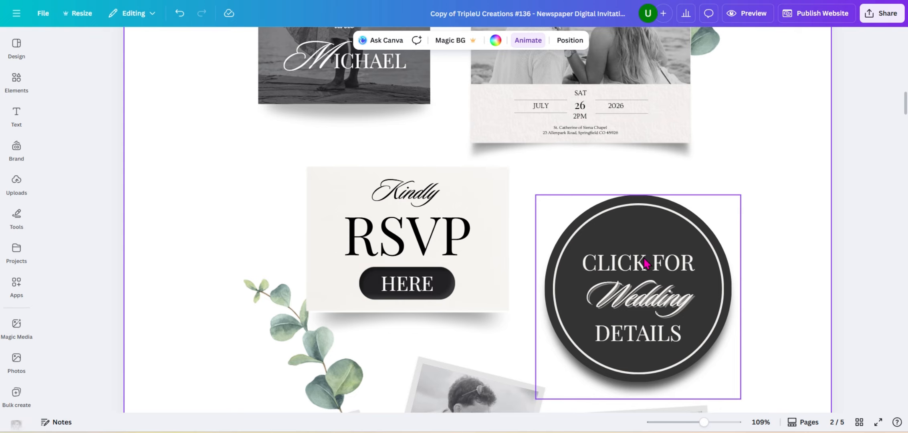
- Look over the website's pages in the page overview and return to the Home page
scroll(694, 277, down, 3)
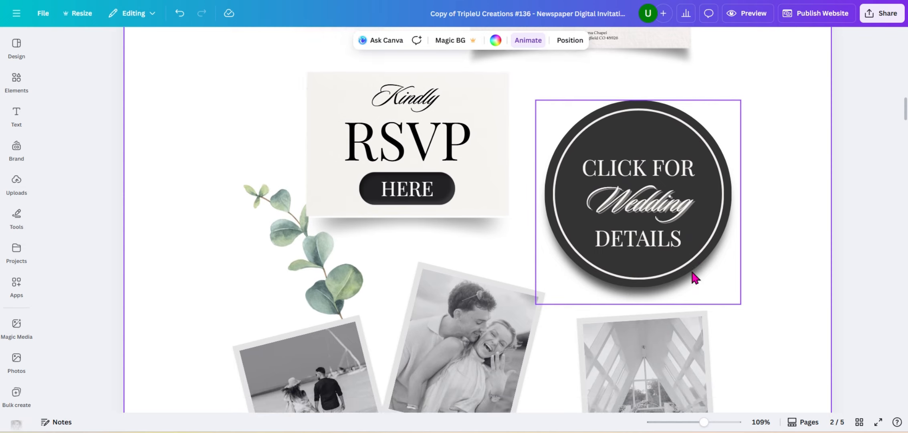
click(859, 422)
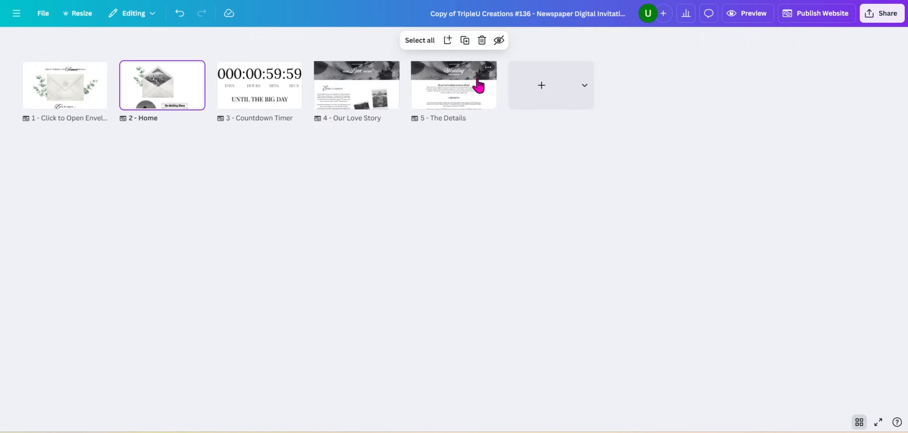
click(182, 95)
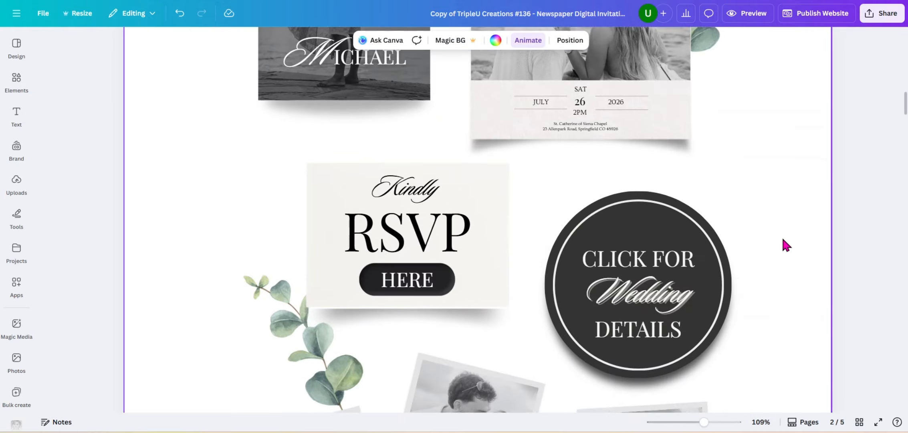
- Ungroup the round "Click for Wedding Details" badge on the Home page
scroll(782, 235, down, 3)
click(646, 176)
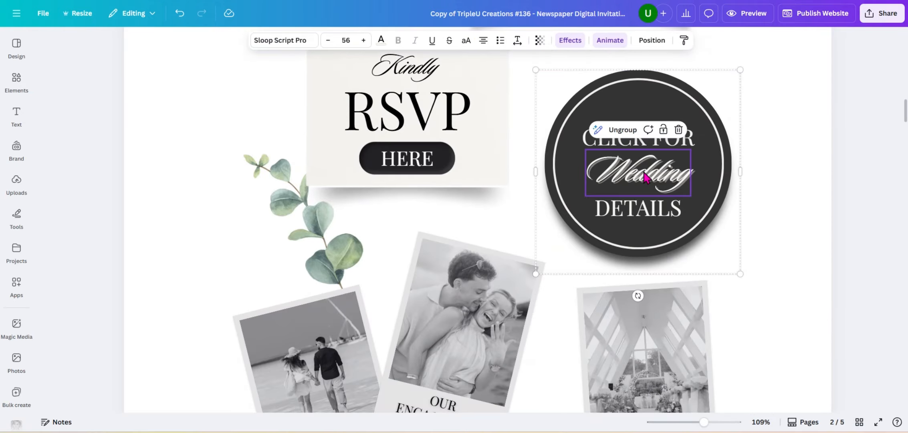
click(620, 130)
click(831, 147)
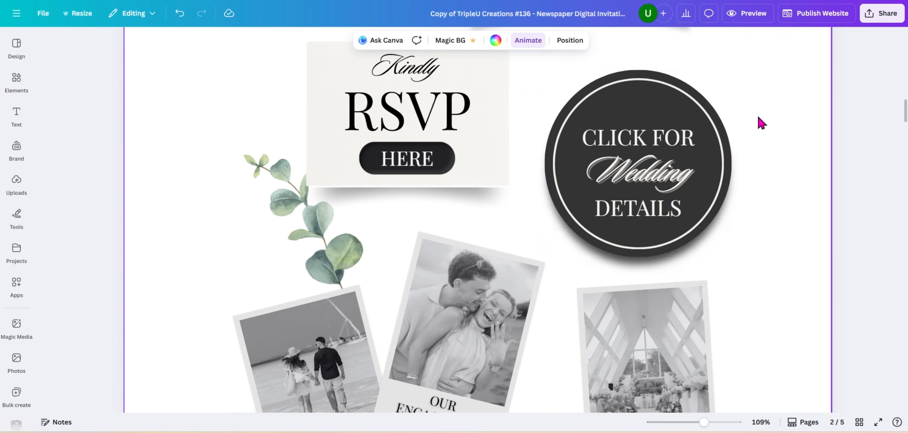
drag(757, 250, 710, 228)
click(608, 293)
click(760, 203)
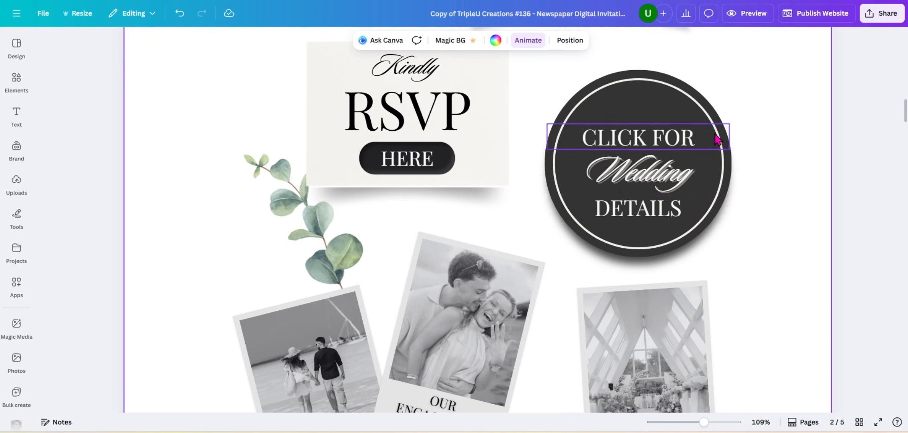
click(645, 183)
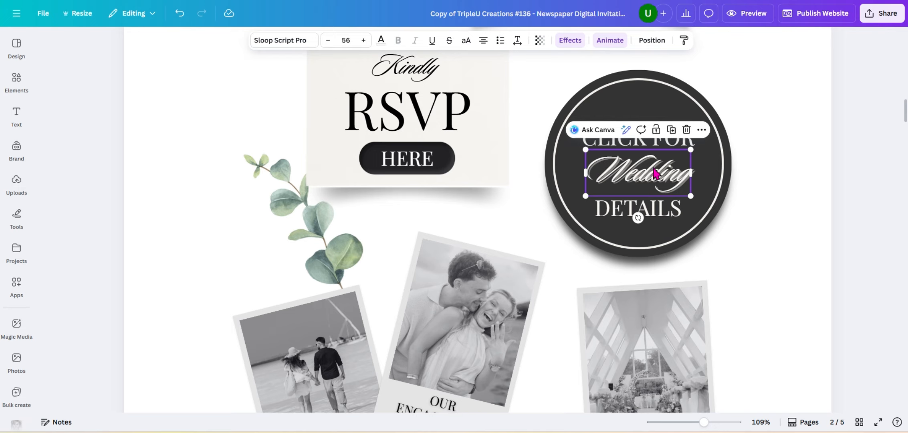
click(798, 166)
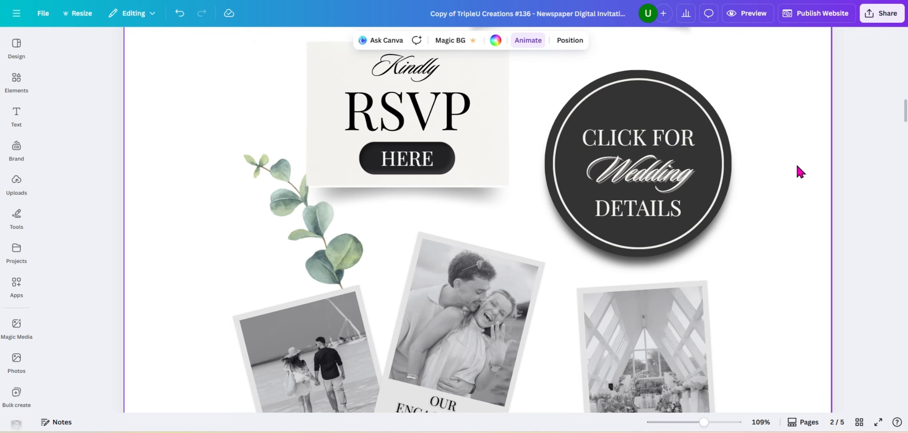
- Group the badge's three text lines, check the group's available options and ungroup them again
click(654, 144)
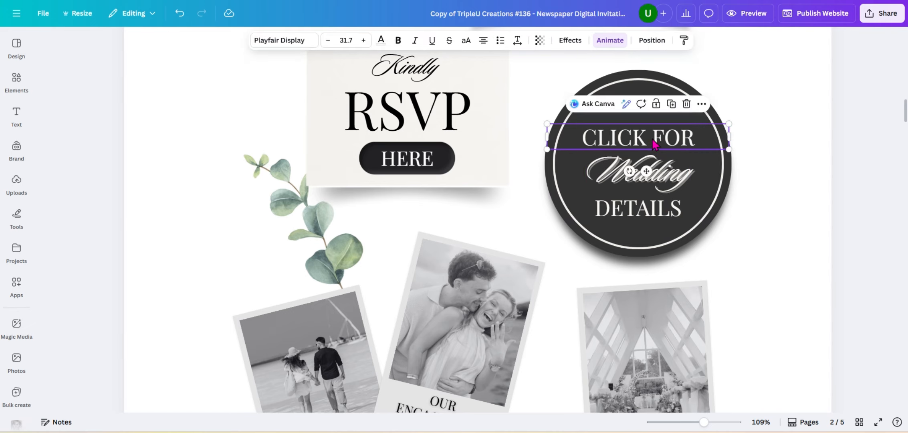
shift+click(625, 190)
shift+click(636, 213)
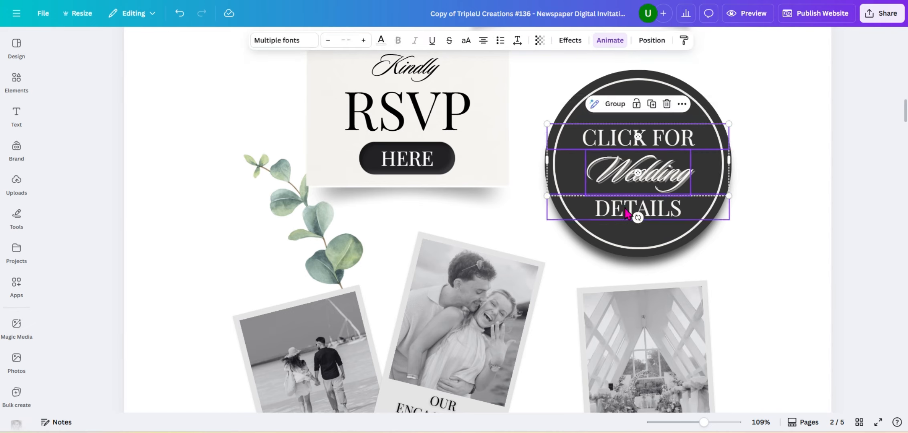
click(611, 102)
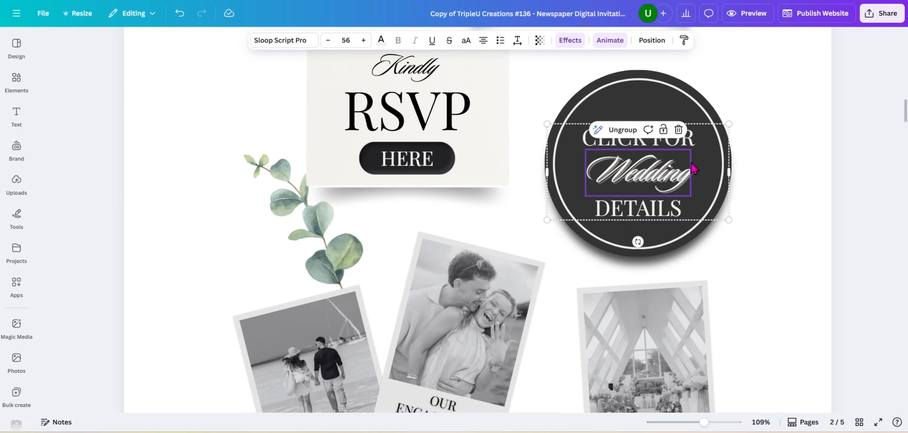
click(750, 182)
click(704, 179)
click(693, 105)
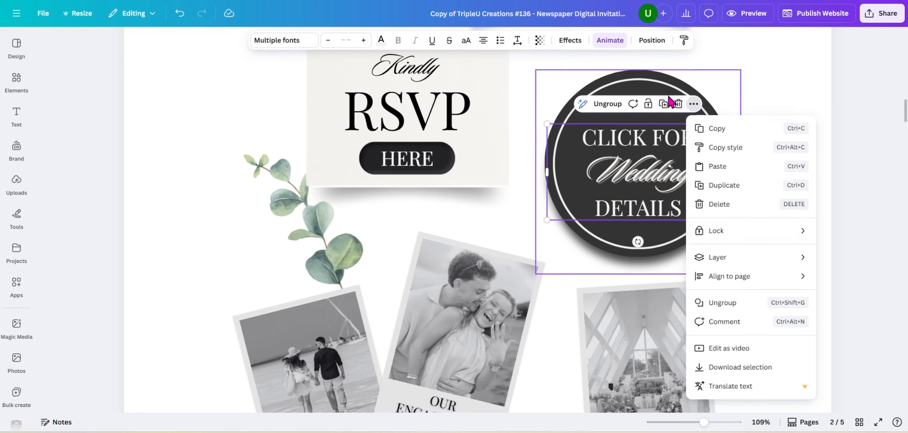
click(608, 104)
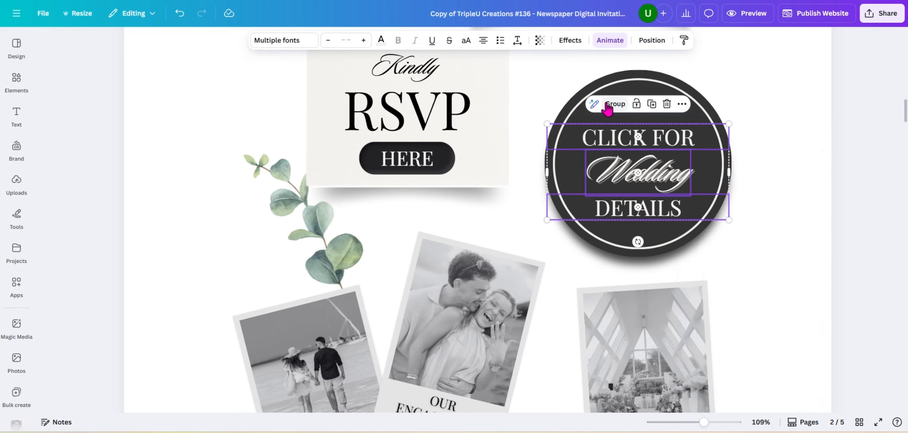
- Link the badge's CLICK FOR text to page 5 - The Details
click(786, 137)
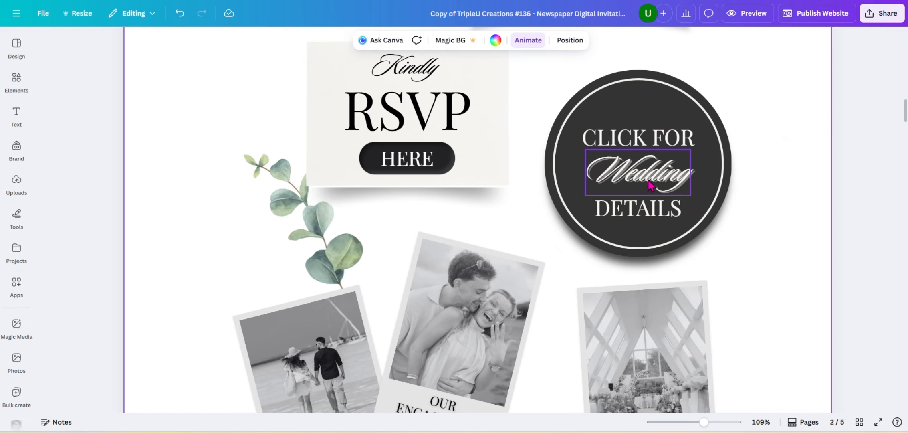
click(660, 141)
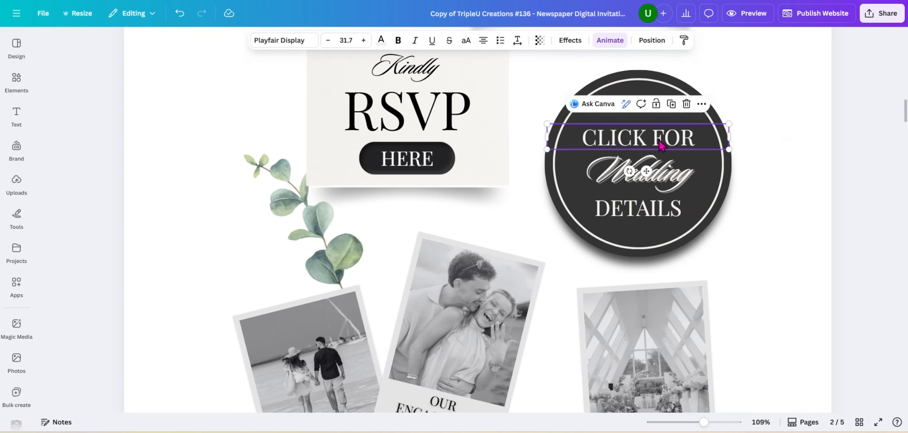
click(701, 104)
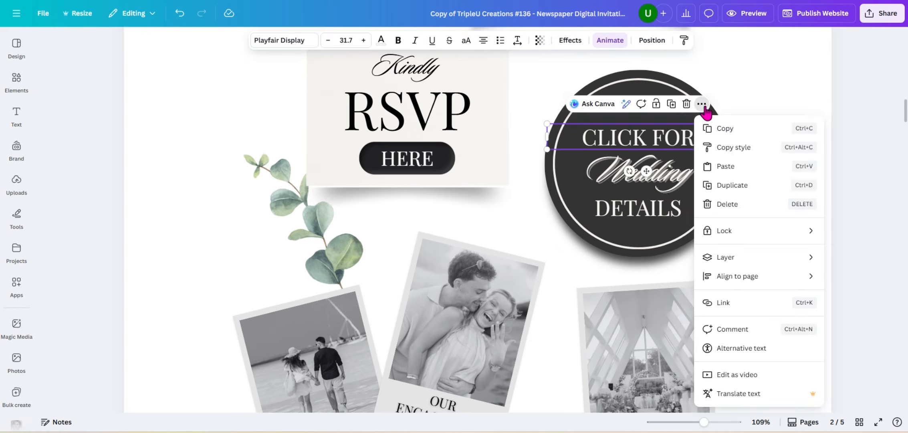
click(724, 302)
scroll(782, 214, down, 3)
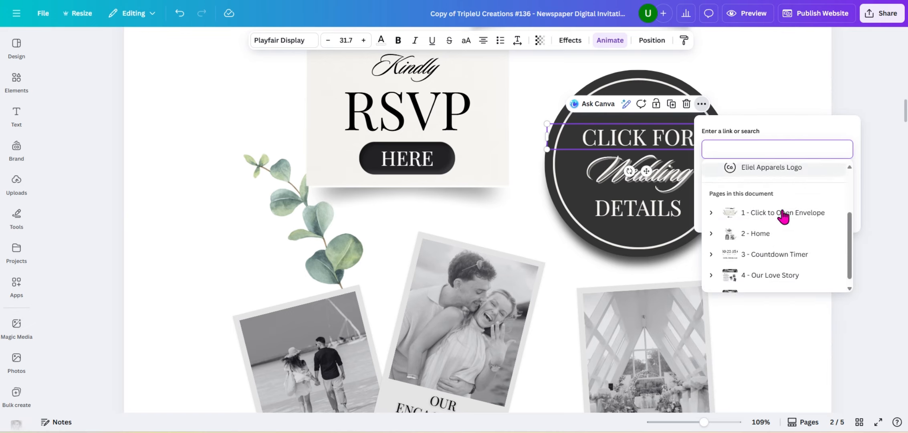
scroll(783, 216, down, 1)
click(766, 283)
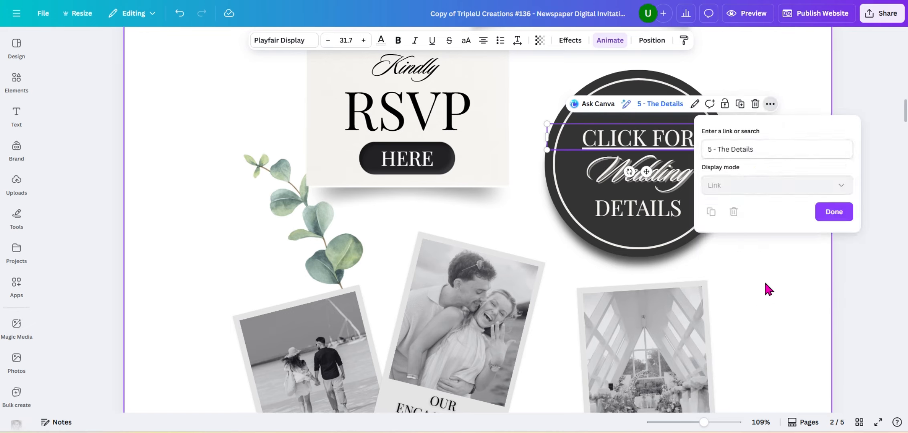
click(751, 207)
- Link the badge's Wedding text to page 5 - The Details
click(669, 180)
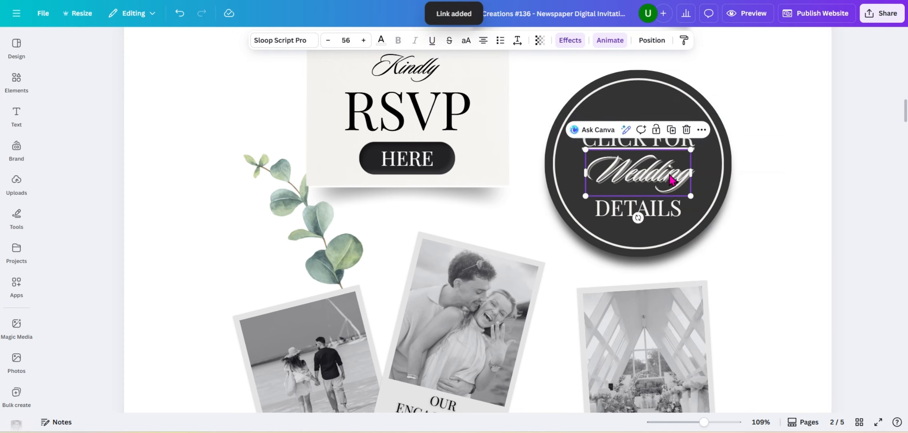
click(701, 130)
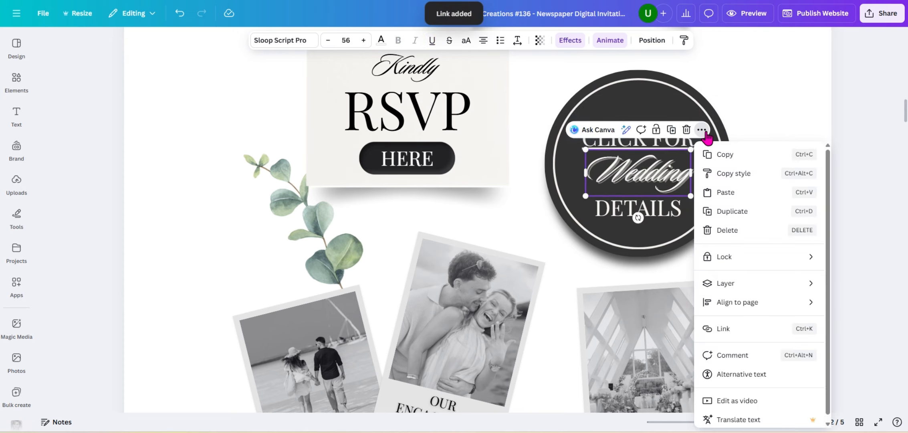
click(749, 330)
scroll(786, 256, down, 3)
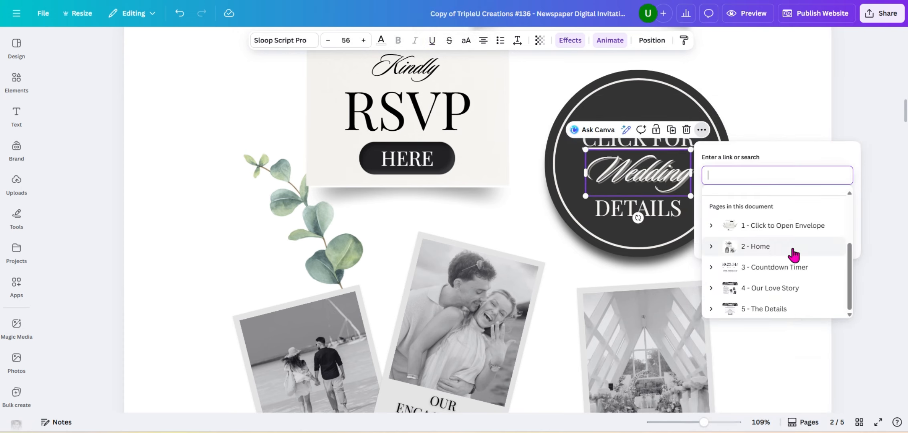
click(766, 311)
click(750, 235)
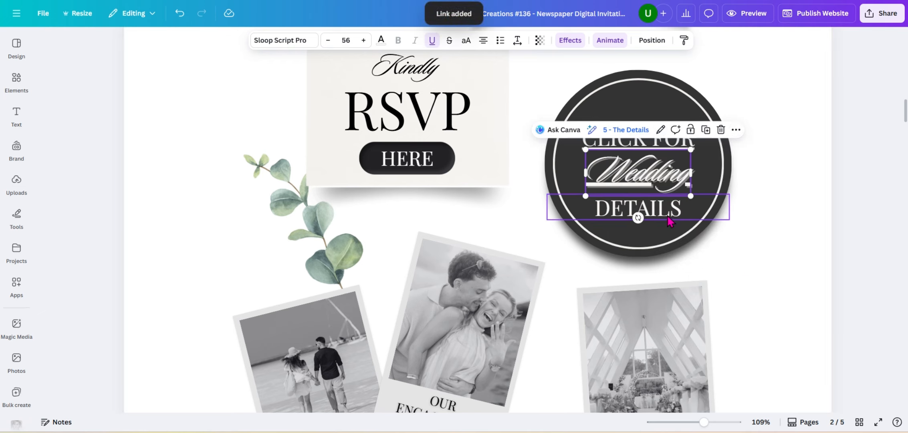
- Remove the underline from the badge's Wedding and CLICK FOR texts
click(433, 42)
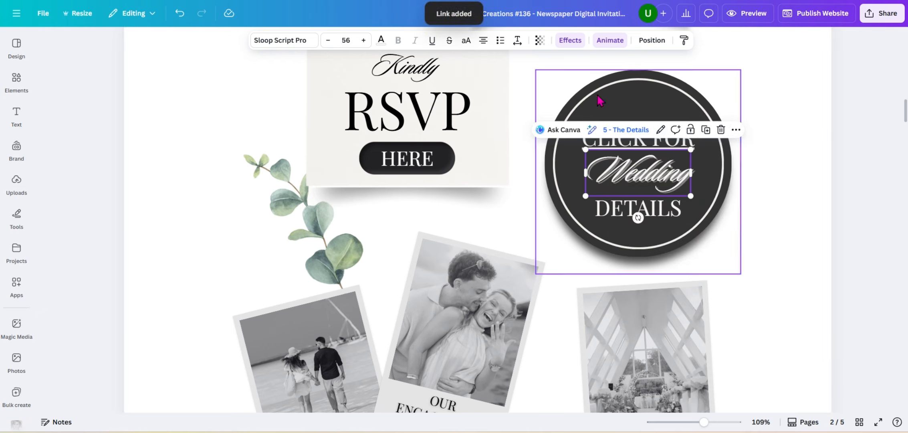
click(615, 141)
click(432, 40)
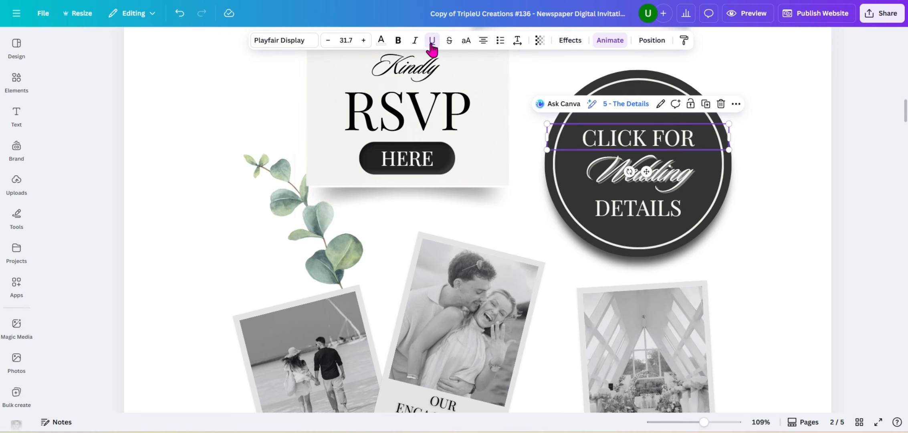
- Link the badge's DETAILS text to page 5 - The Details and remove its underline
click(722, 206)
click(702, 175)
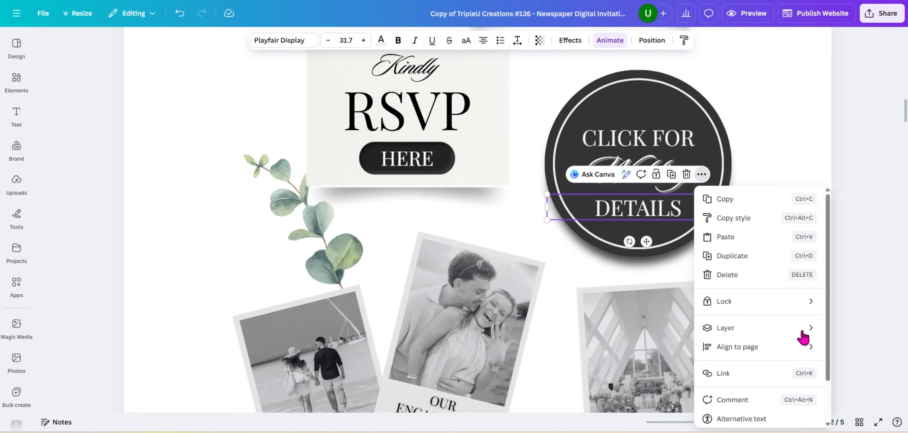
scroll(804, 343, down, 1)
click(756, 328)
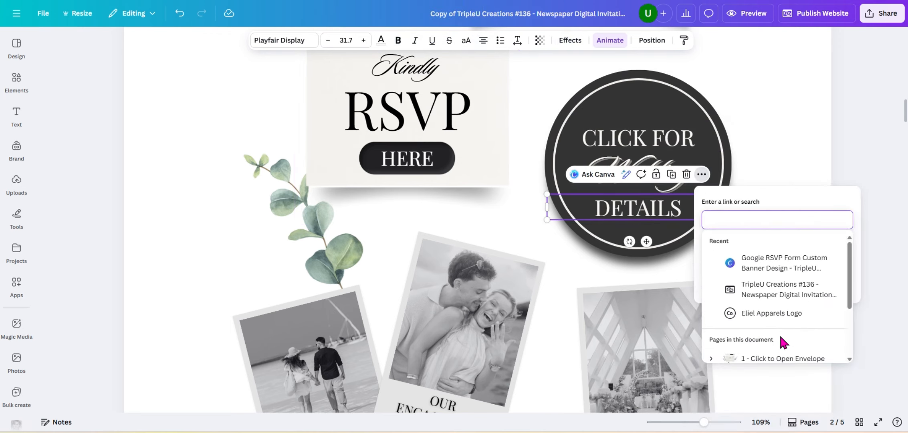
scroll(789, 338, down, 2)
click(778, 358)
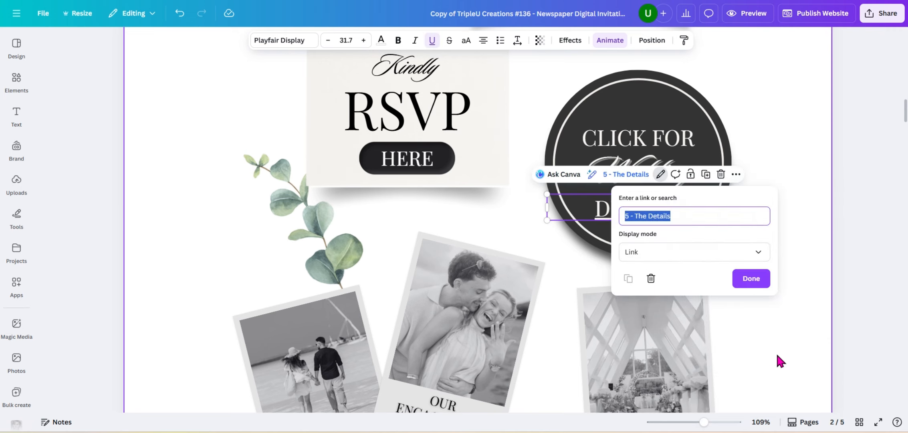
click(751, 279)
click(676, 228)
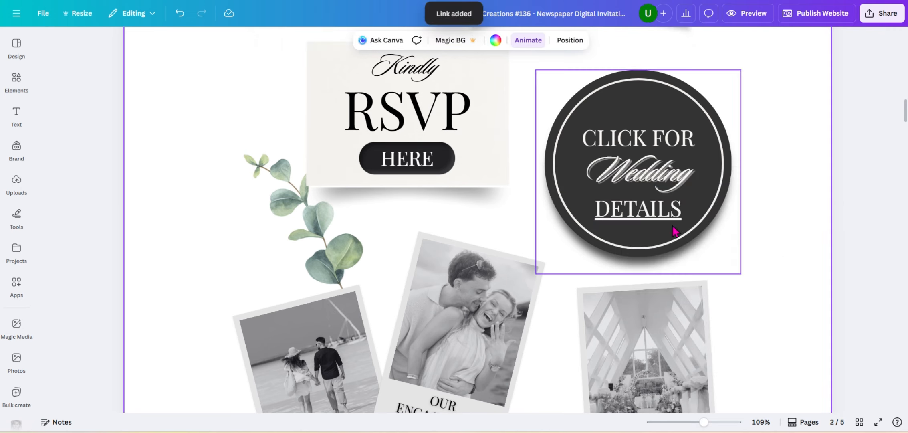
click(660, 212)
click(432, 40)
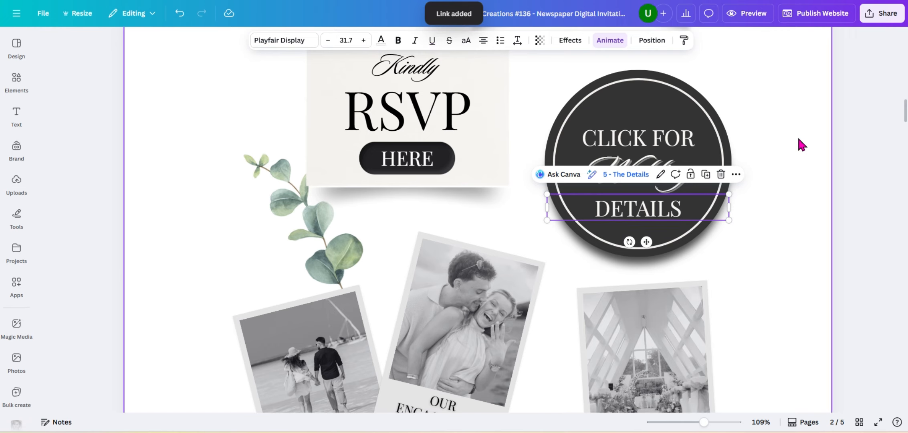
click(814, 153)
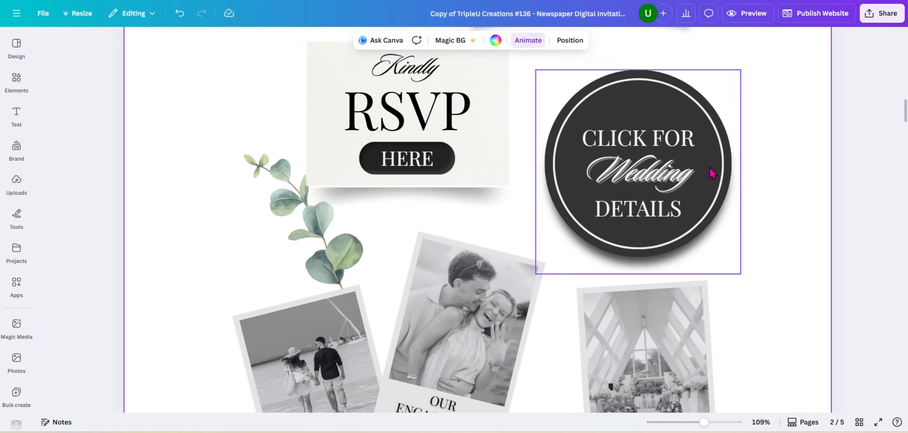
- Open the SAVE THE DATE, OUR ENGAGEMENT and OUR LOVE STORY polaroid captions for text editing in turn
scroll(818, 277, down, 4)
scroll(817, 275, down, 2)
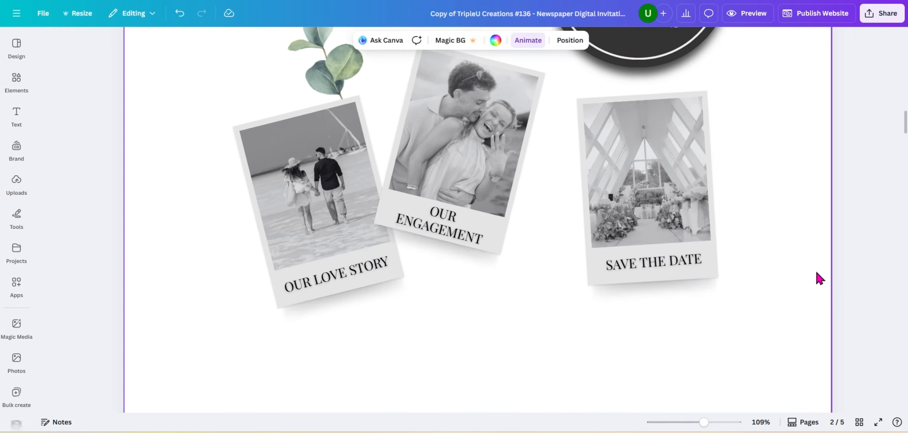
click(643, 267)
click(641, 265)
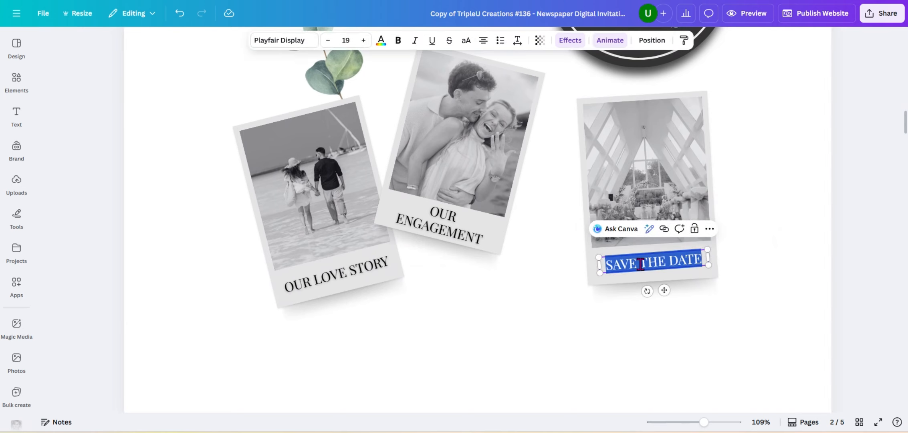
click(449, 228)
click(448, 229)
double_click(340, 270)
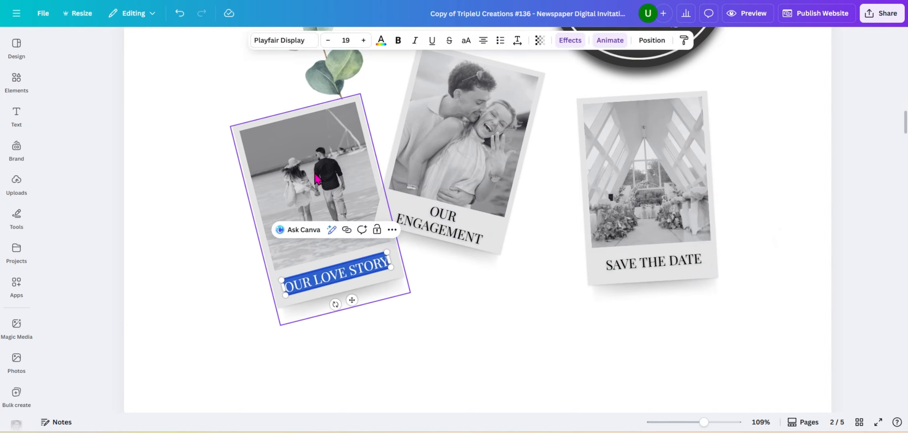
- Try to replace the OUR ENGAGEMENT polaroid's photo with the recently used couple photo
click(16, 82)
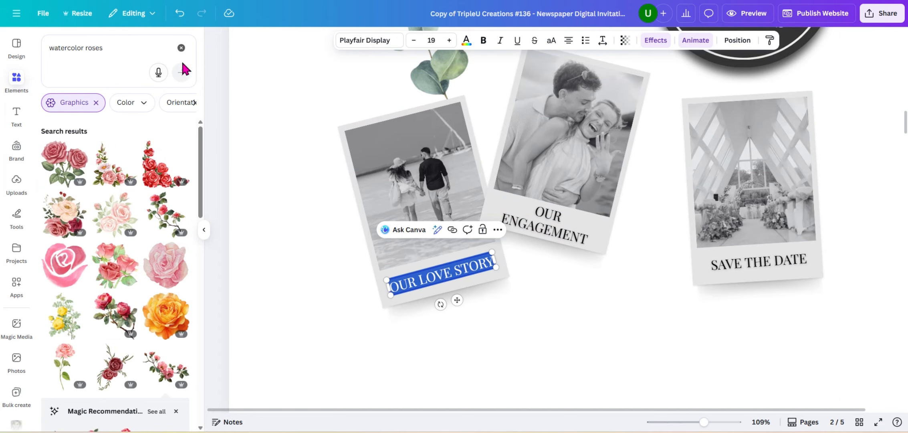
click(180, 48)
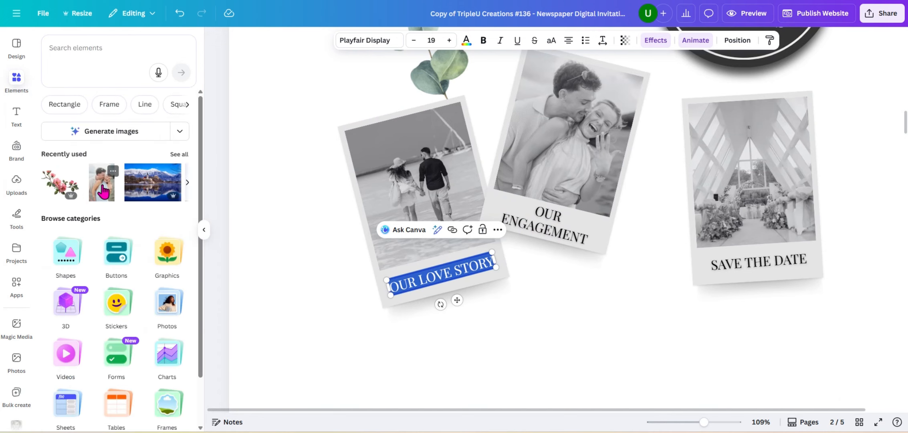
drag(103, 192, 569, 142)
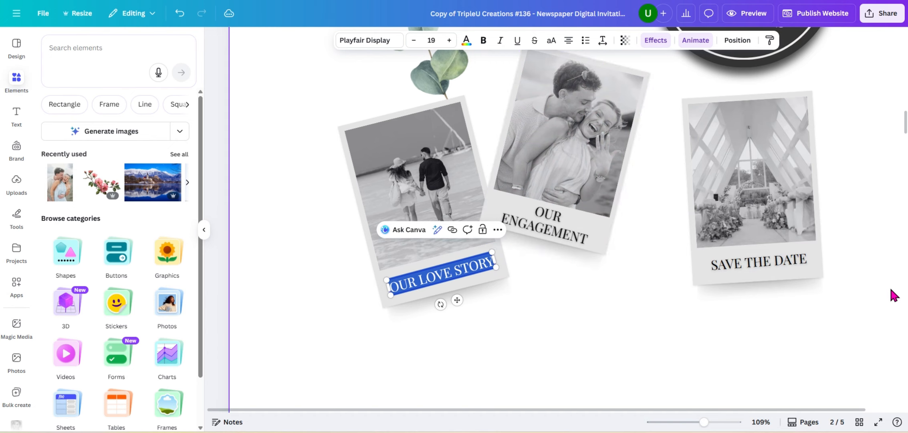
- Try shifting the dark overlay of the Home page's footer banner and undo the move
scroll(853, 257, down, 5)
scroll(852, 256, down, 1)
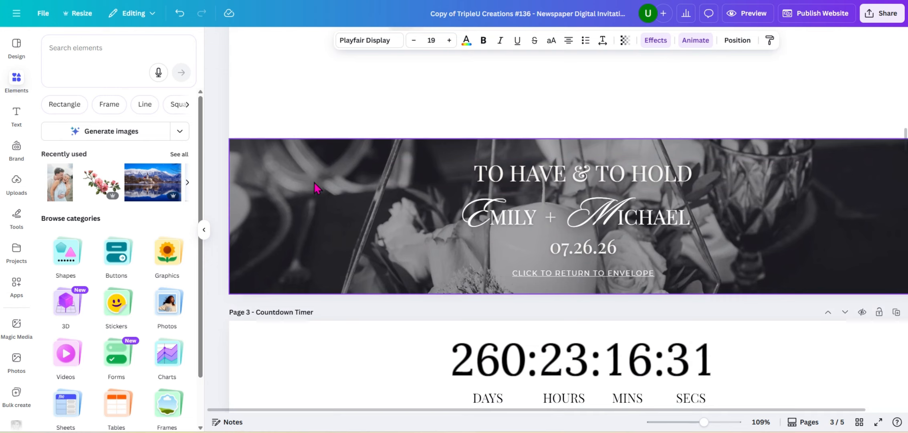
drag(314, 182, 368, 146)
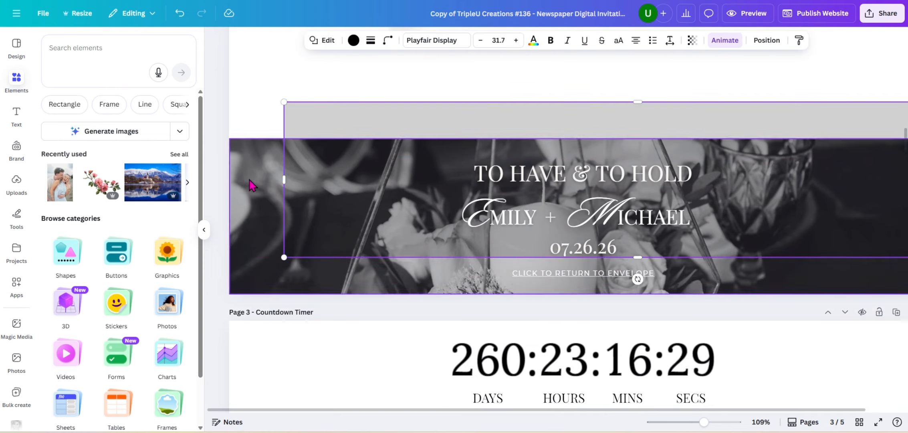
click(176, 14)
- Examine the footer banner's text lines and the available options of its CLICK TO RETURN TO ENVELOPE text
click(565, 182)
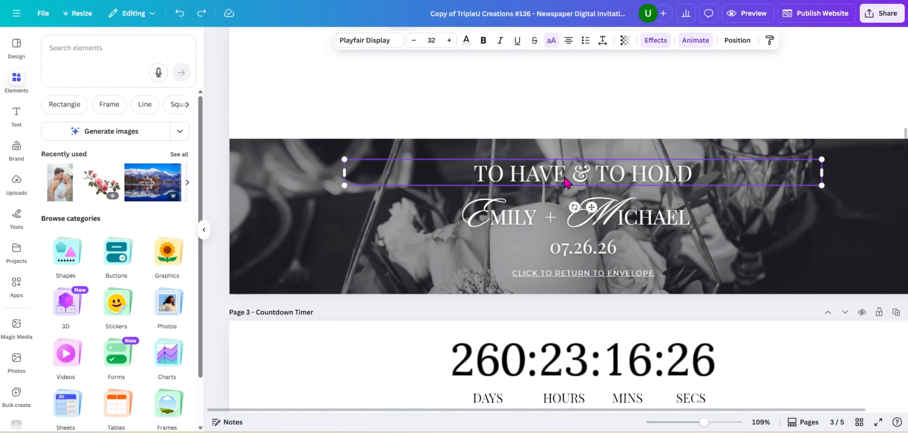
click(509, 221)
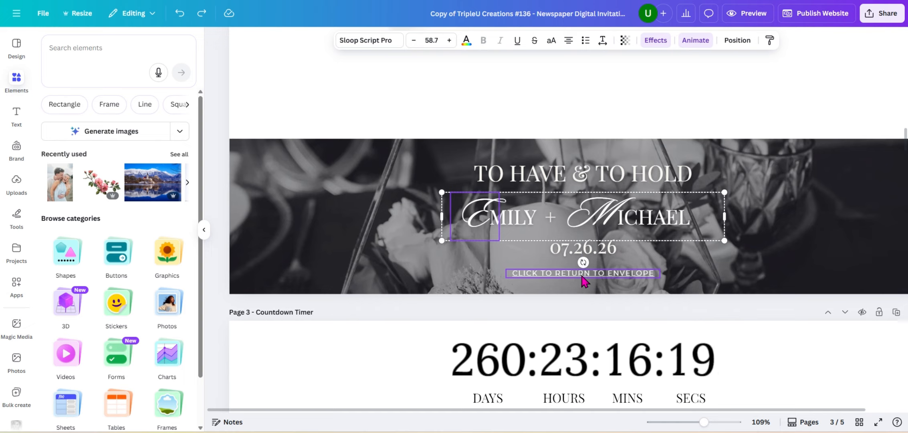
click(639, 275)
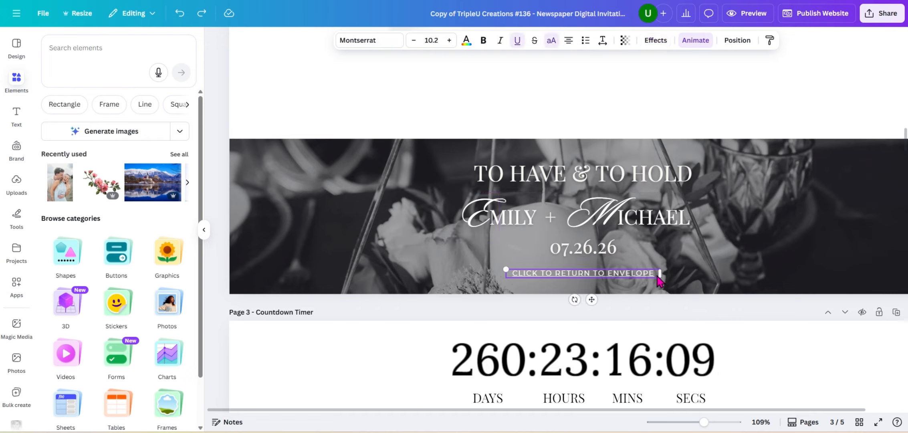
click(631, 275)
click(664, 302)
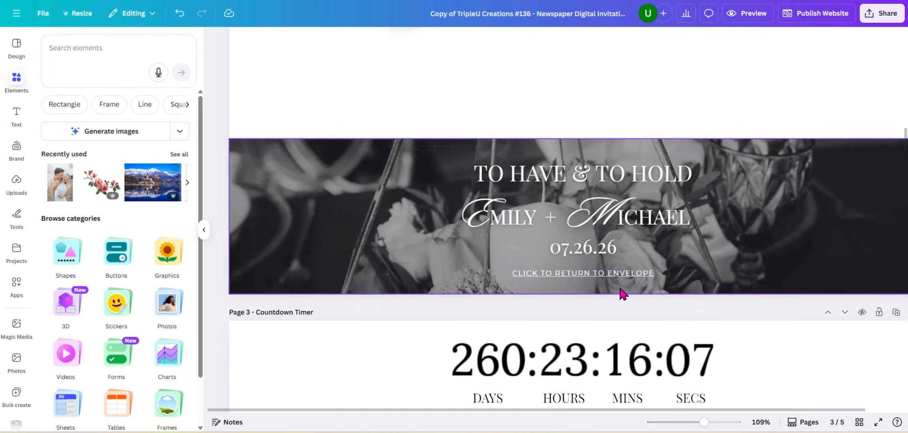
click(618, 277)
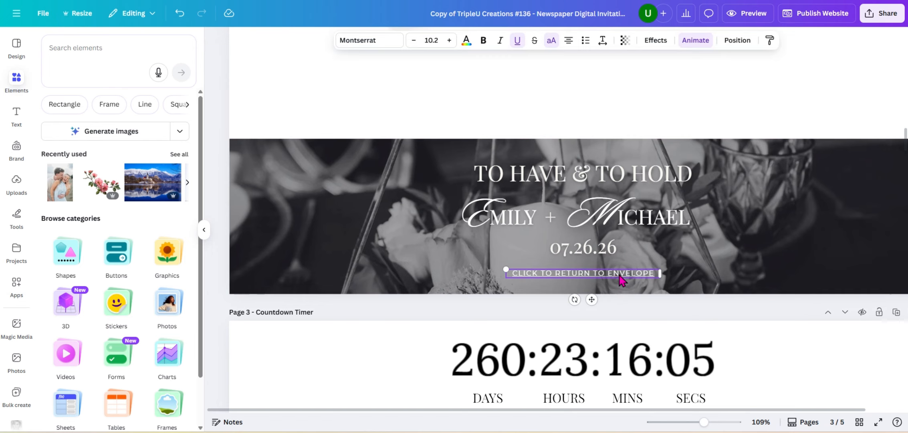
right_click(619, 276)
mouse_move(619, 277)
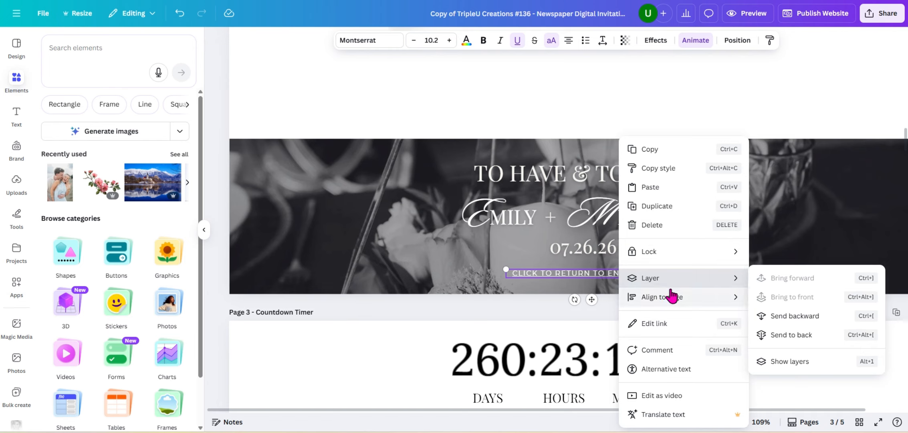
key(Escape)
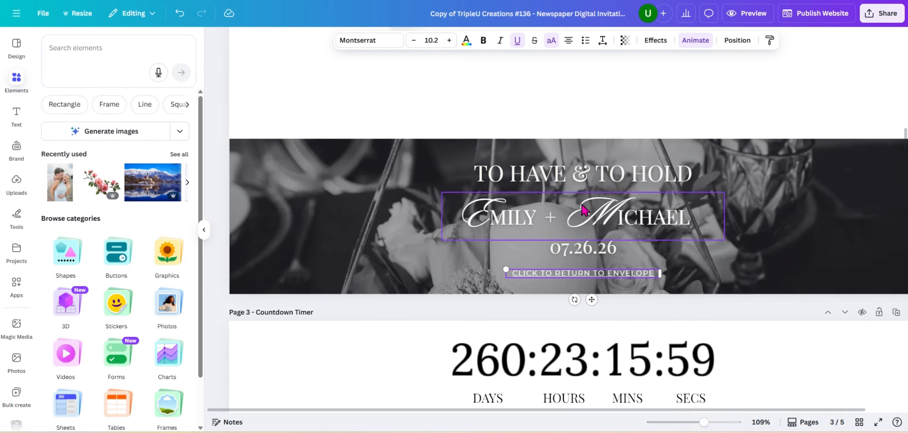
click(631, 308)
- Move the CLICK TO RETURN TO ENVELOPE text out of the footer's center to the upper-left area of the banner
click(614, 275)
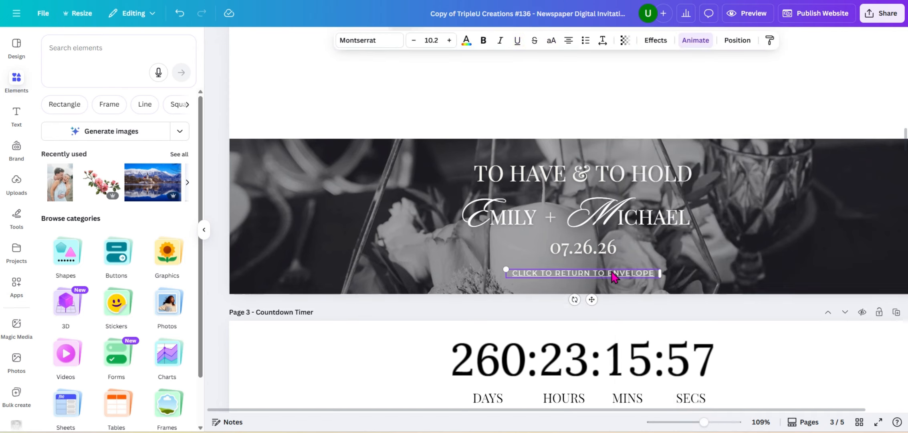
drag(613, 275, 450, 155)
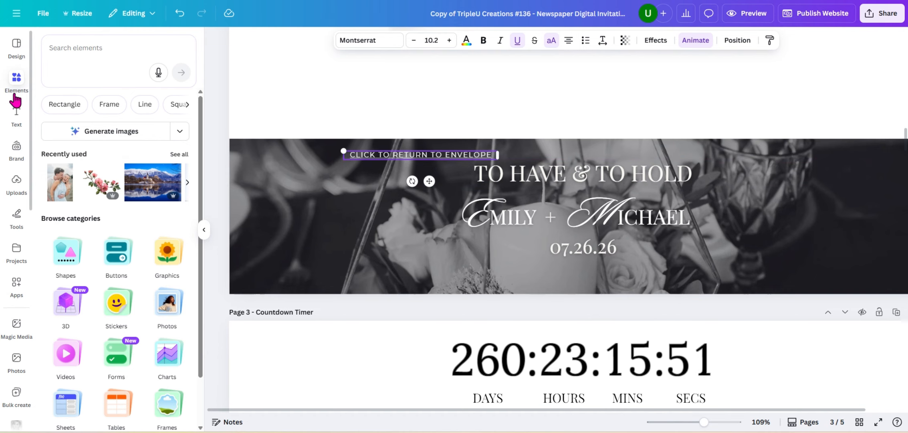
- Add a Body text from the TripleU Creation brand kit and place it below the date in the footer banner
click(17, 114)
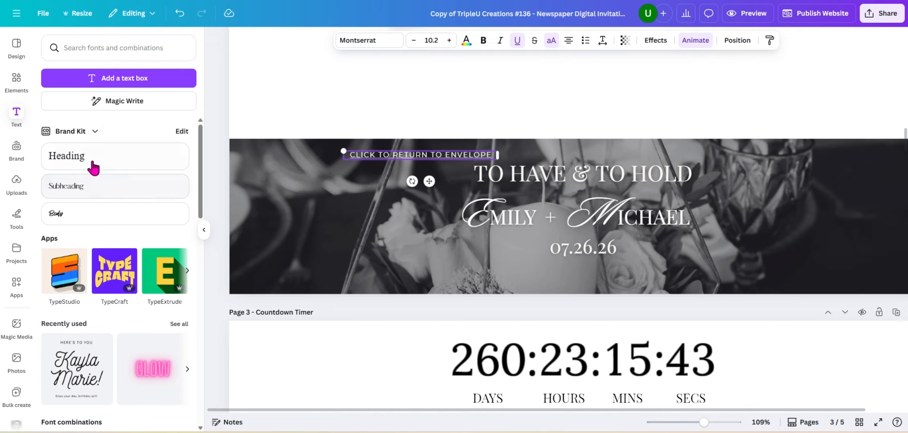
click(92, 131)
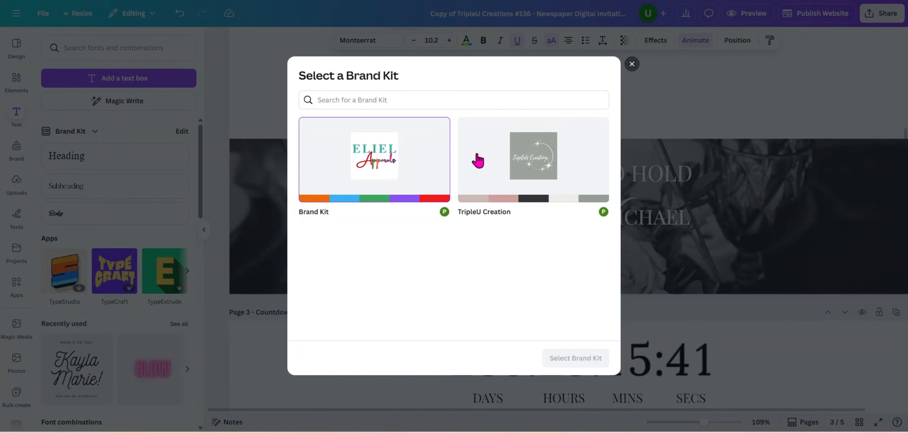
click(478, 160)
click(585, 358)
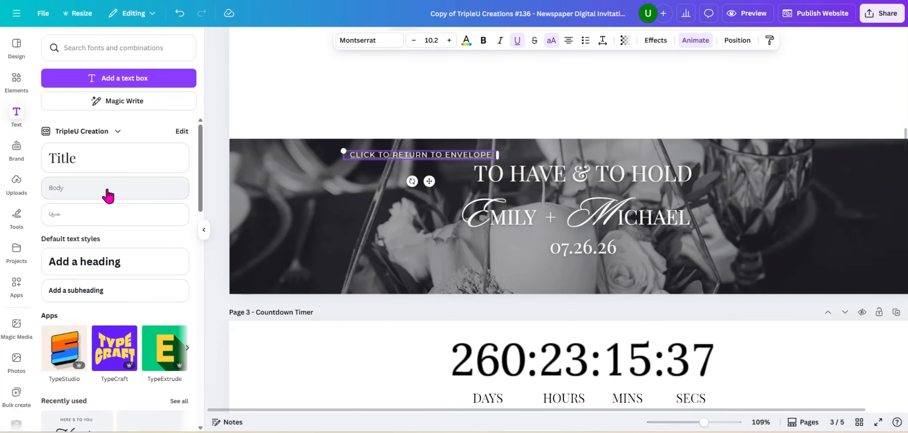
click(107, 189)
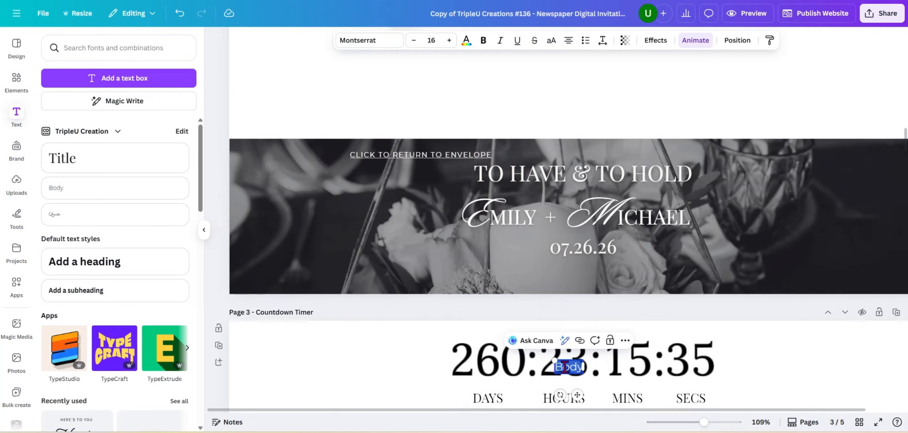
click(742, 371)
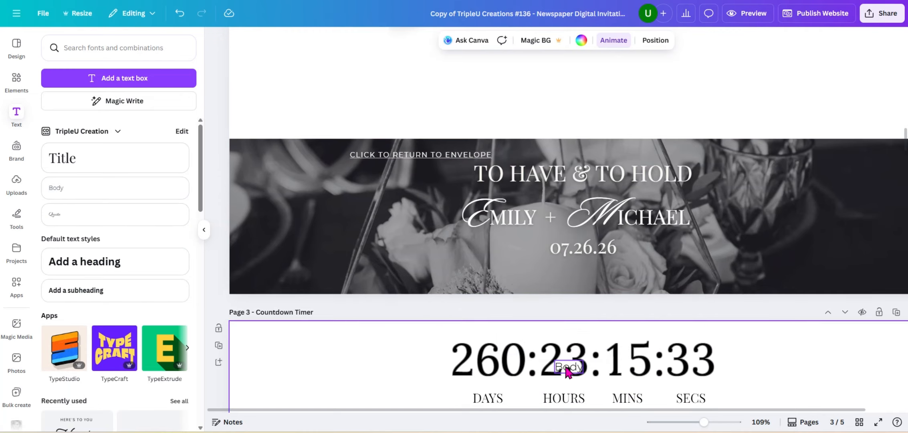
drag(570, 367, 558, 274)
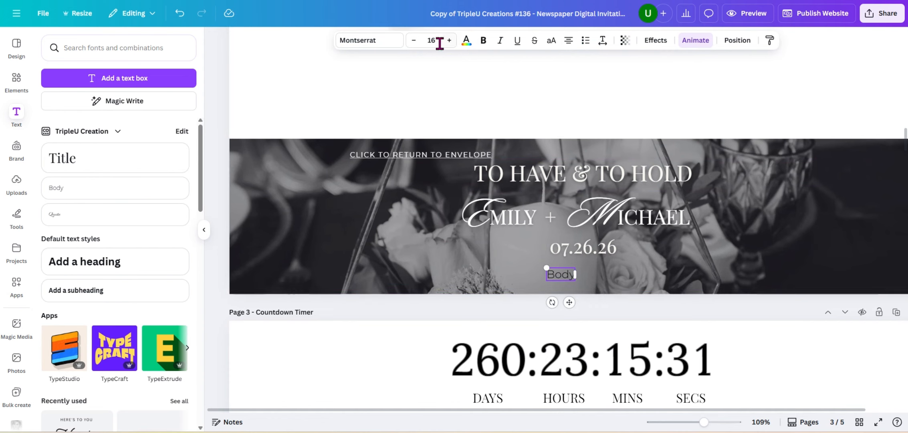
- Color the new Body text white and replace its wording with CLICK TO RETURN TO ENVELOPE in a widened text box
click(466, 40)
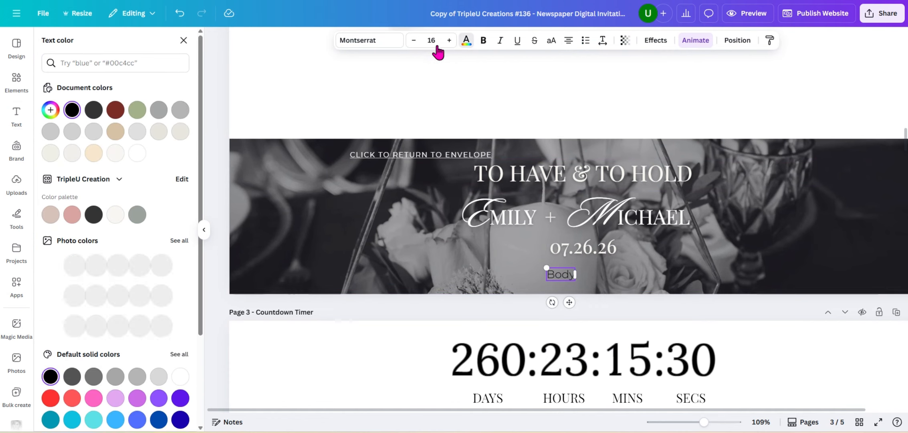
click(137, 154)
double_click(566, 275)
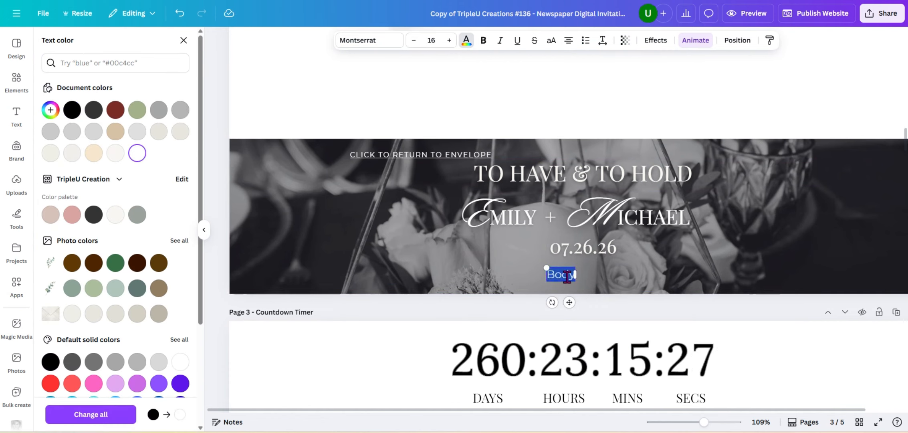
drag(576, 275, 807, 276)
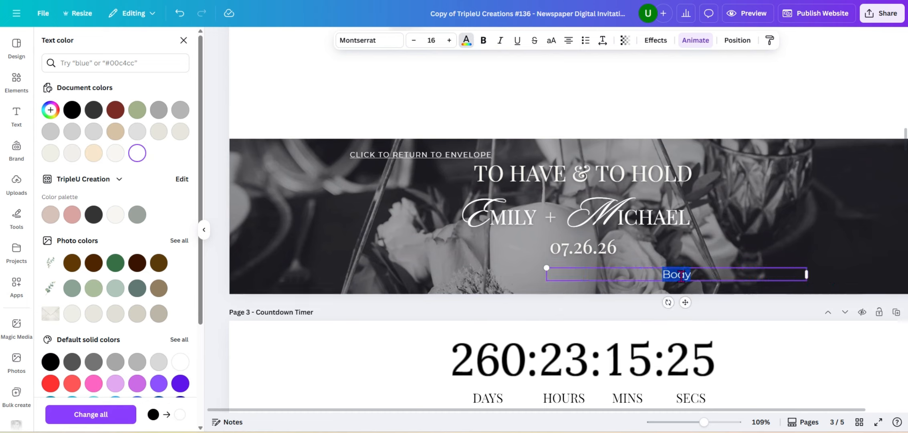
text(CLICK)
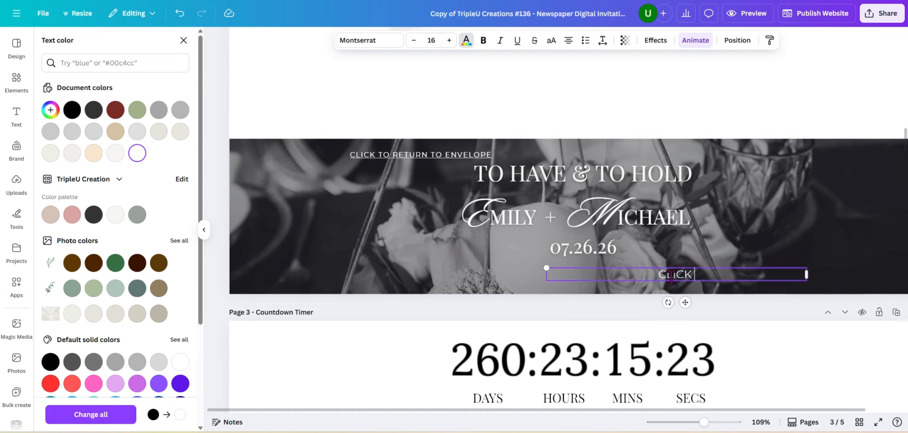
text( TO RETURN TO)
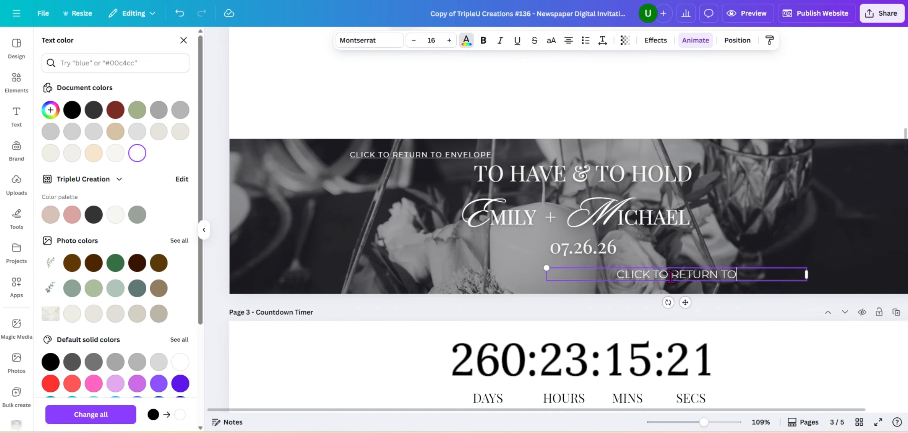
text( ENVELOP)
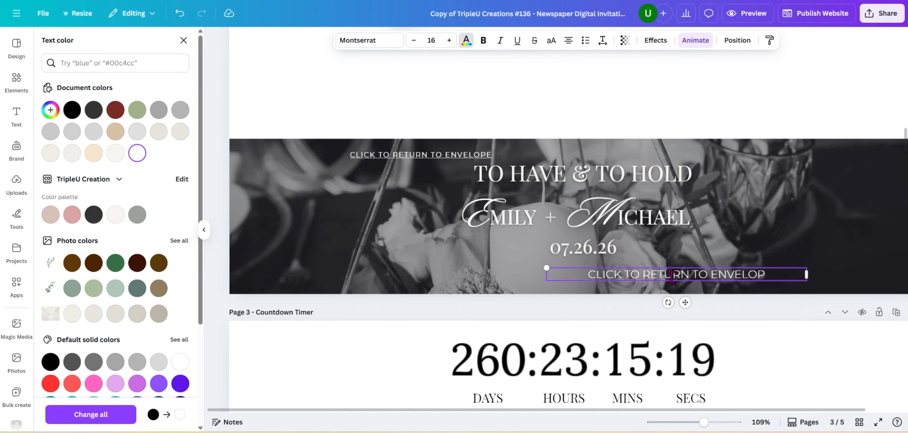
text(E)
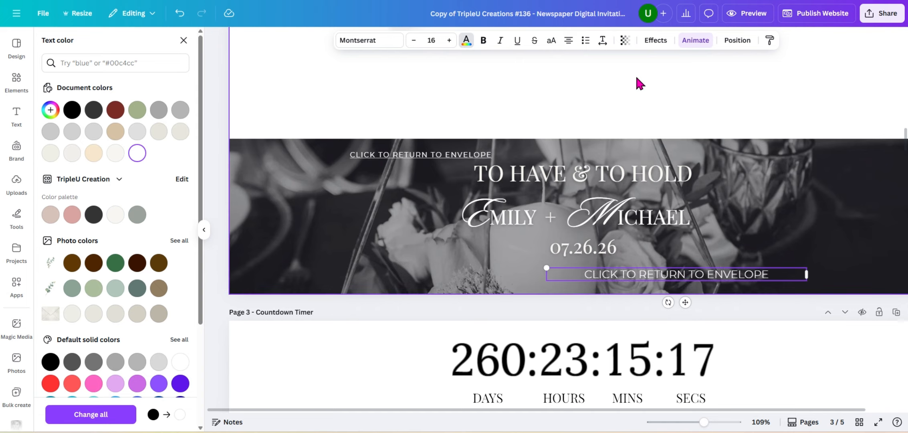
key(Escape)
- Move the new CLICK TO RETURN TO ENVELOPE text beneath the date and center it horizontally on the page
drag(713, 277, 609, 282)
click(736, 41)
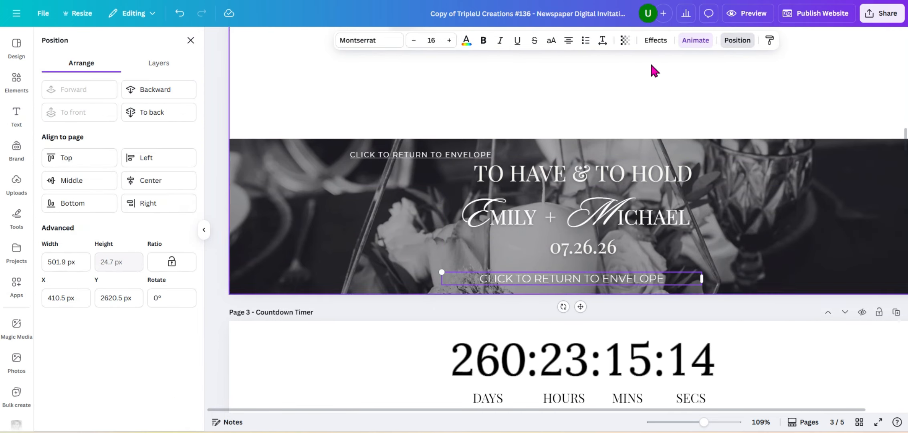
click(141, 187)
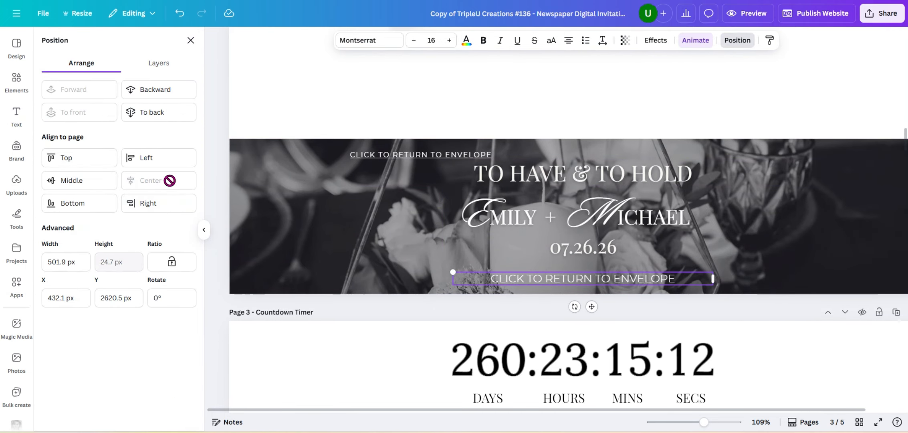
- Set the new CLICK TO RETURN TO ENVELOPE text's font size to 10 and remove its underline
click(426, 41)
click(423, 121)
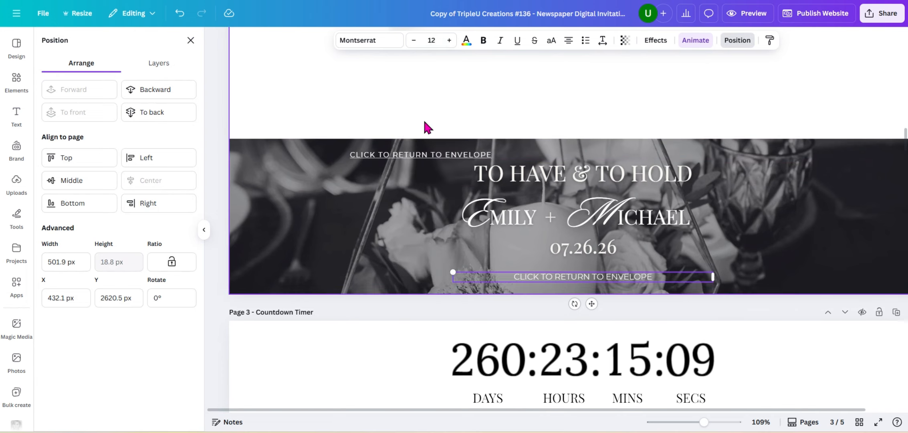
click(430, 40)
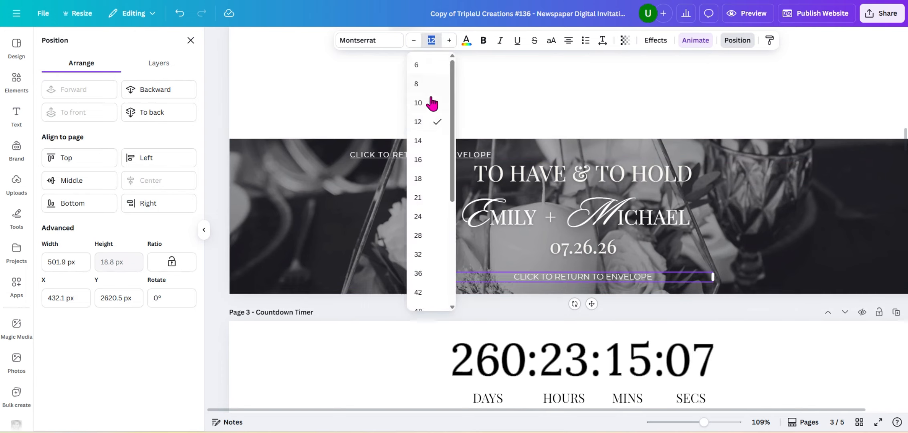
click(429, 104)
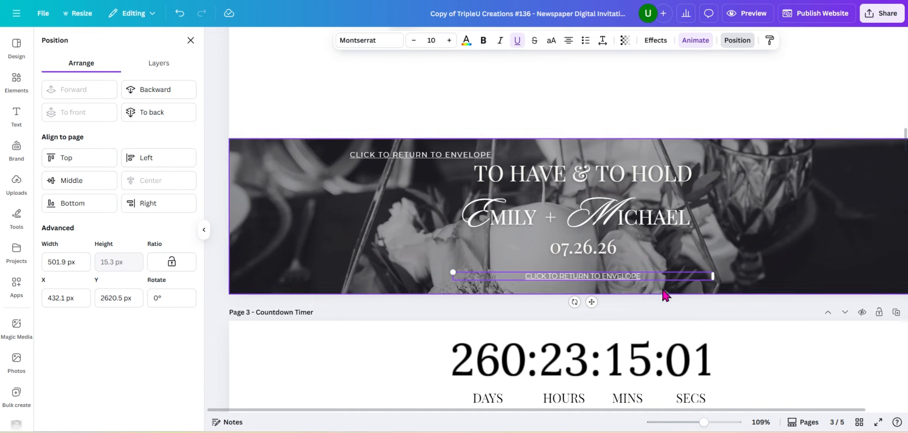
drag(525, 276, 649, 275)
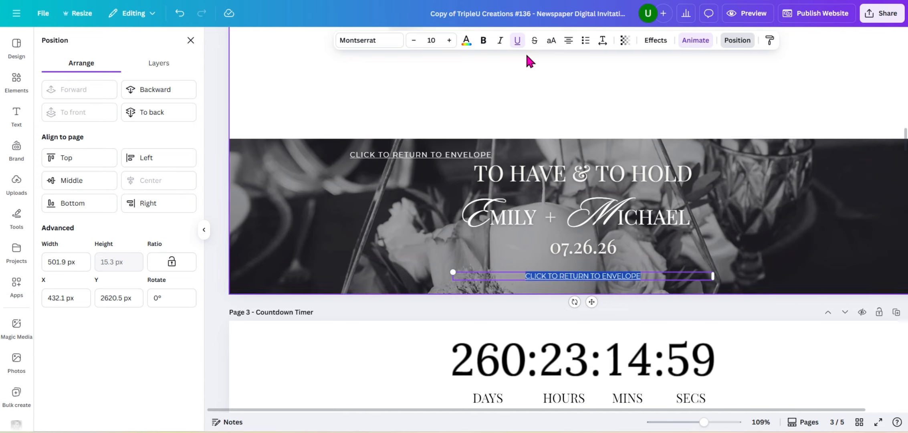
click(517, 40)
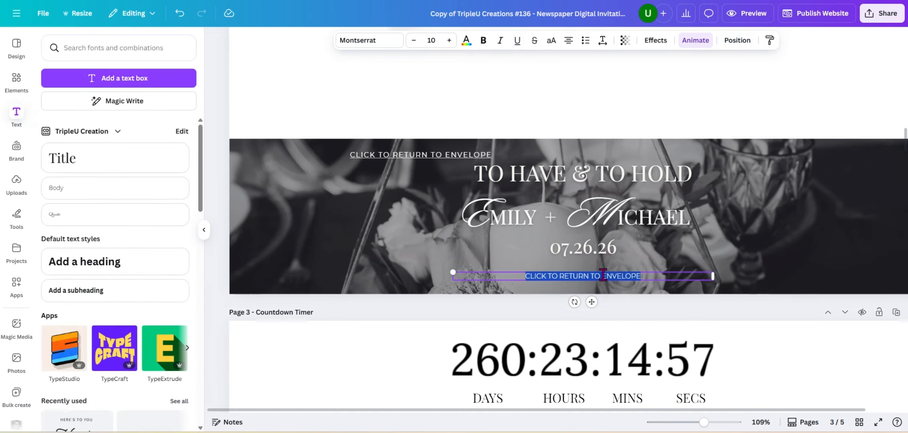
- Examine the options available for the new footer text, including Link, without applying any
click(617, 276)
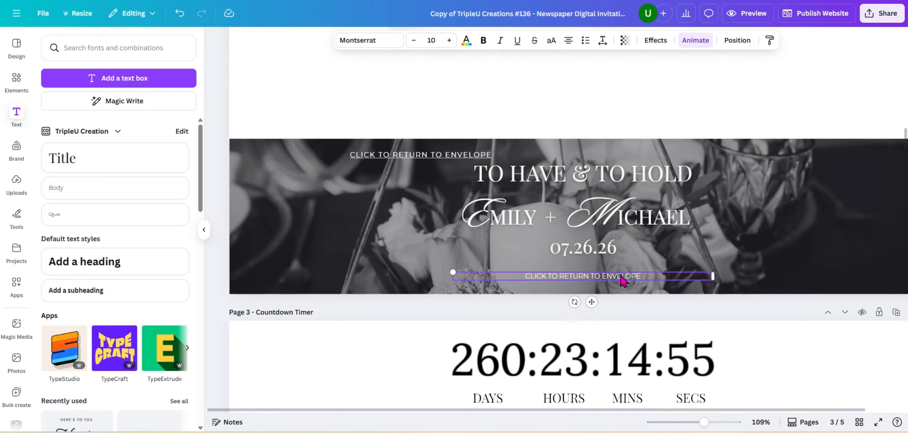
right_click(623, 282)
mouse_move(623, 282)
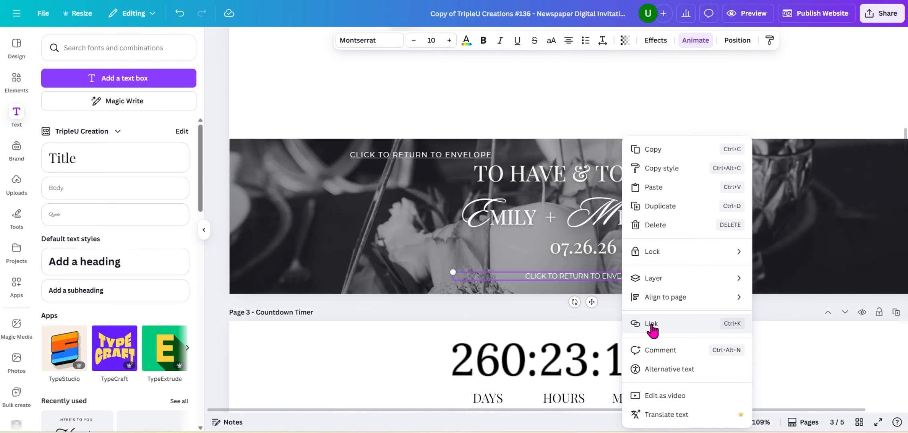
click(447, 156)
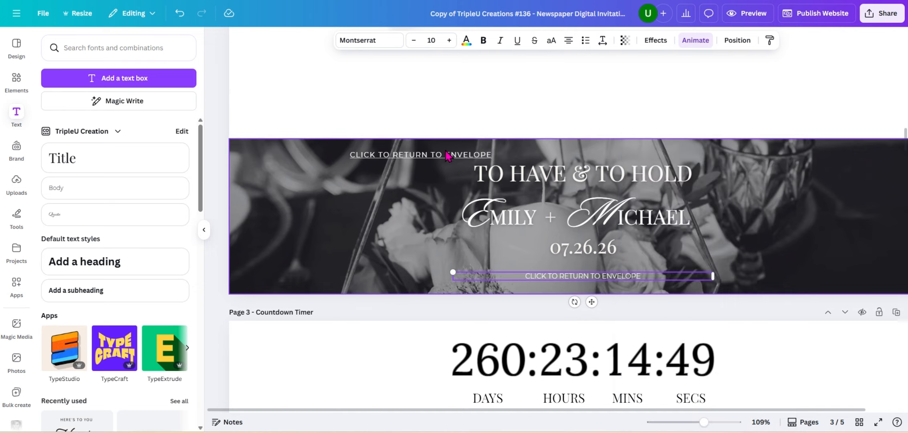
- Remove the underline from the original CLICK TO RETURN TO ENVELOPE text and open the options of its selected wording
click(446, 156)
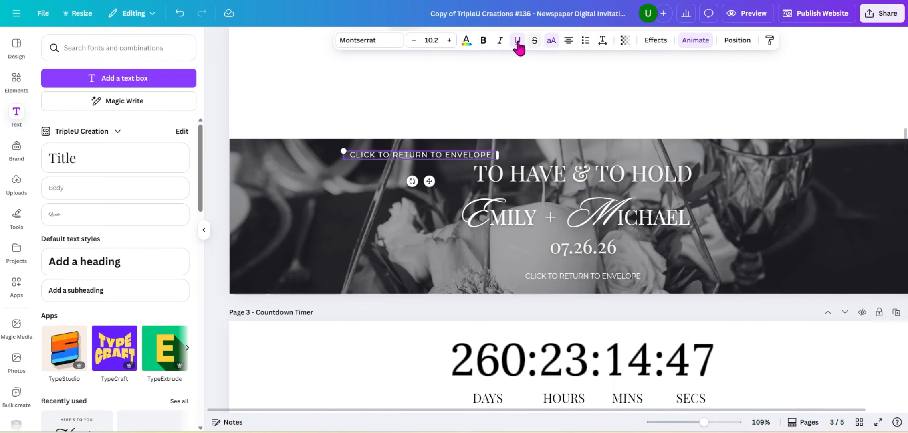
click(517, 41)
double_click(461, 154)
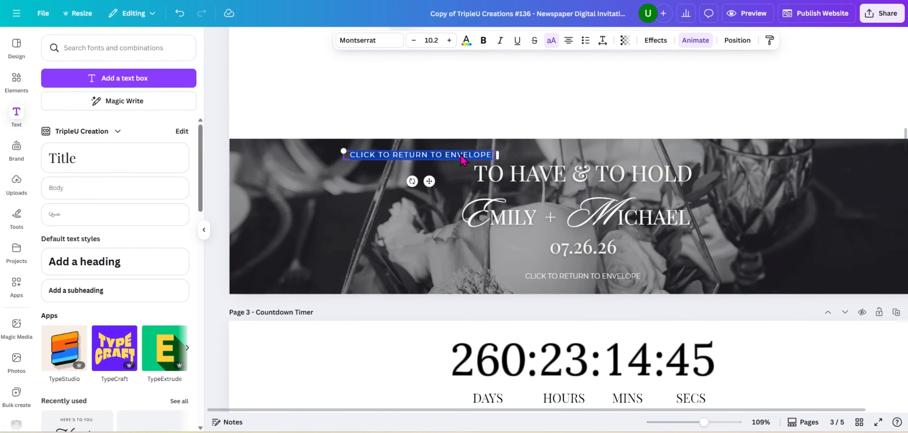
right_click(460, 159)
right_click(427, 159)
right_click(426, 159)
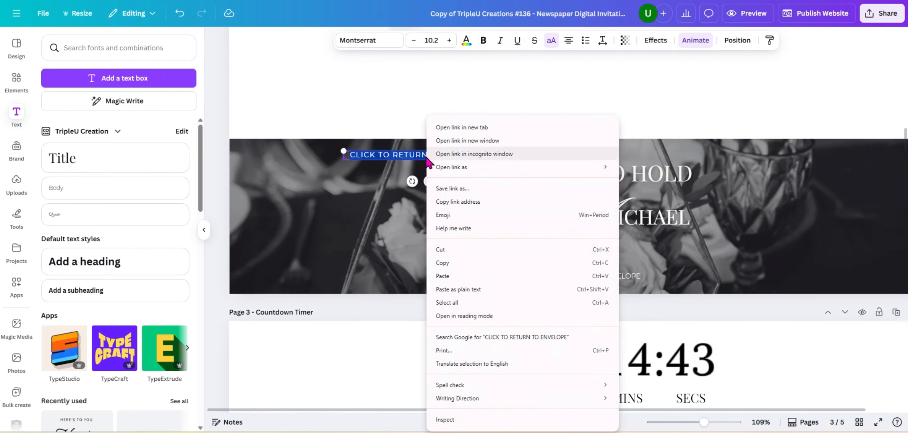
- Delete the extra "CLICK TO RETURN TO ENVELOPE" text above the "TO HAVE & TO HOLD" heading
click(380, 68)
click(412, 158)
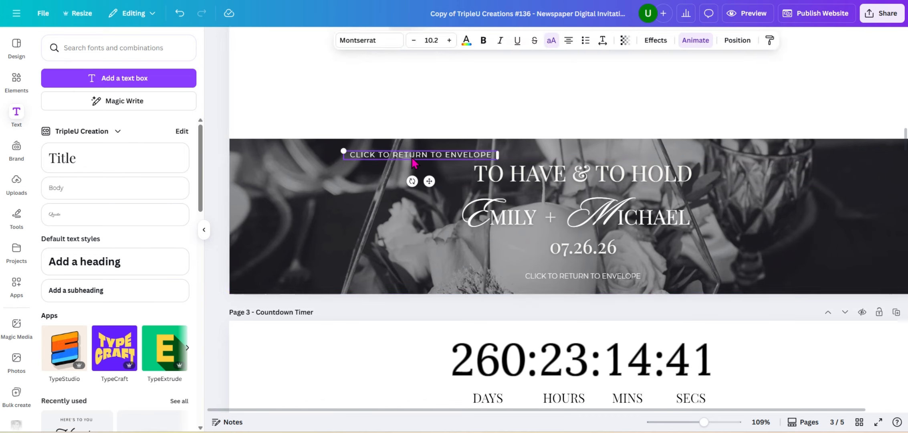
key(Delete)
- Link the "CLICK TO RETURN TO ENVELOPE" text under the wedding date to page "1 - Click to Open Envelope"
click(589, 281)
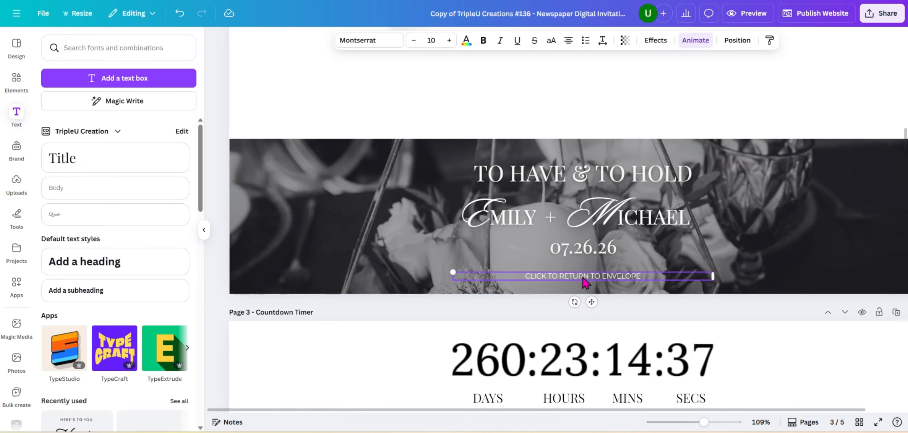
right_click(582, 278)
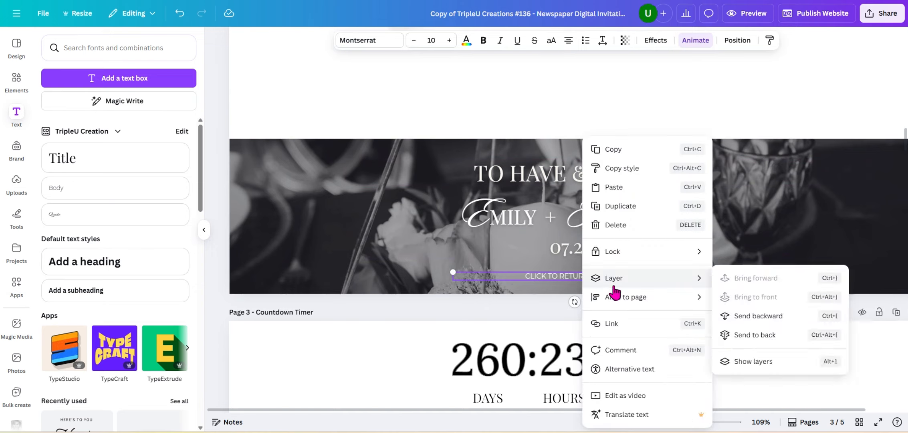
click(629, 324)
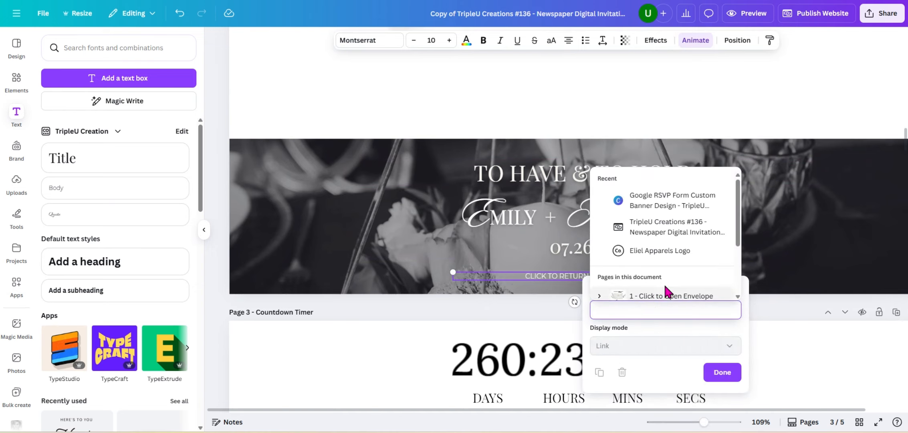
scroll(676, 265, down, 1)
scroll(677, 267, down, 1)
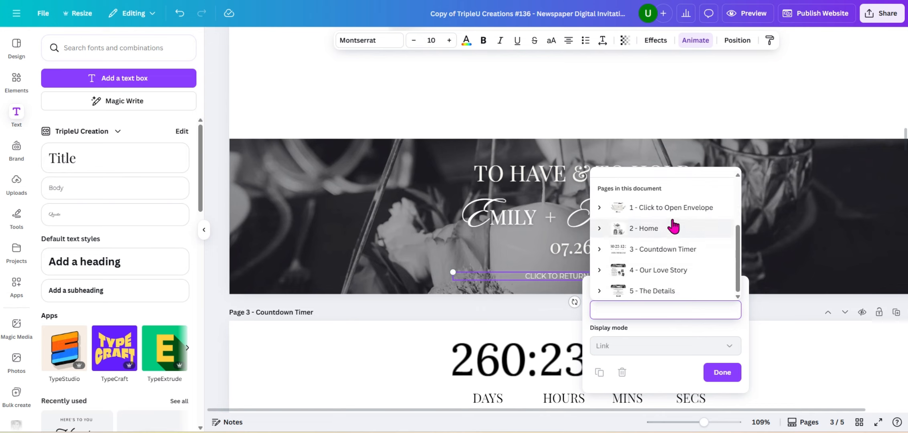
click(675, 206)
click(707, 323)
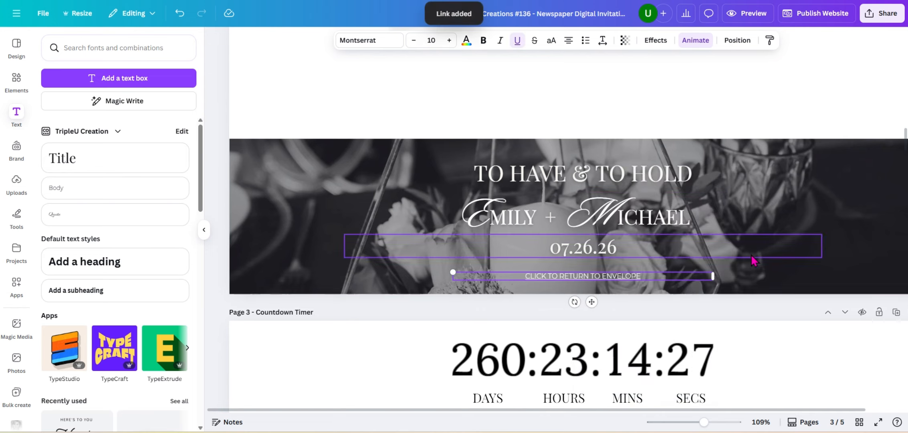
- Select the countdown on page 3, search the apps for "ai countdown" and open AI Countdown
scroll(748, 227, down, 1)
scroll(748, 227, down, 2)
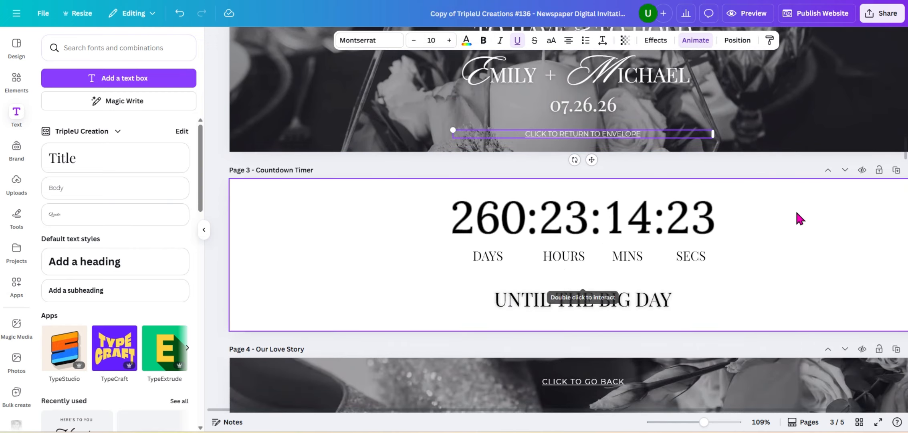
drag(704, 422, 697, 422)
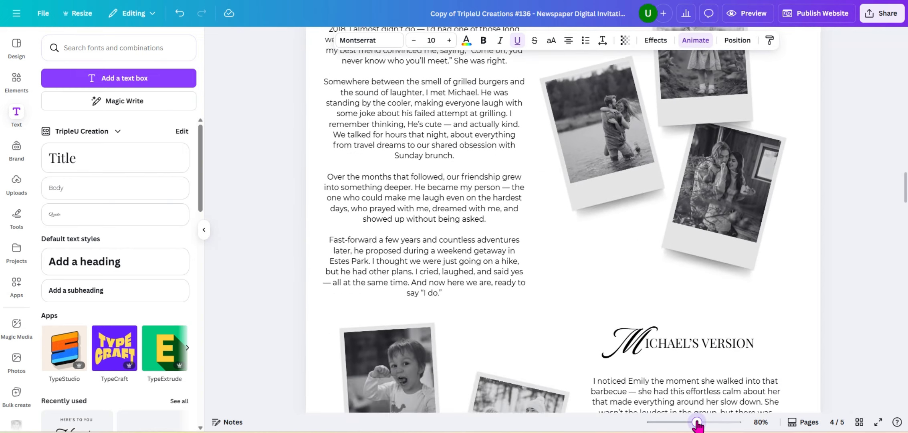
scroll(753, 249, up, 5)
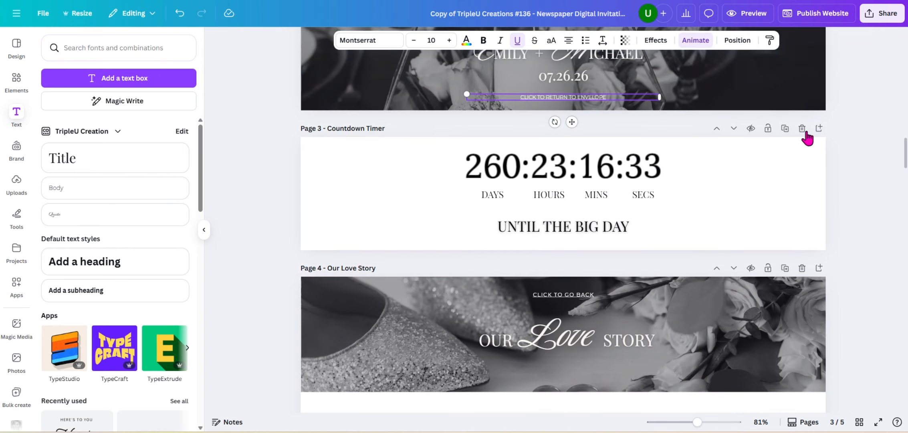
click(565, 185)
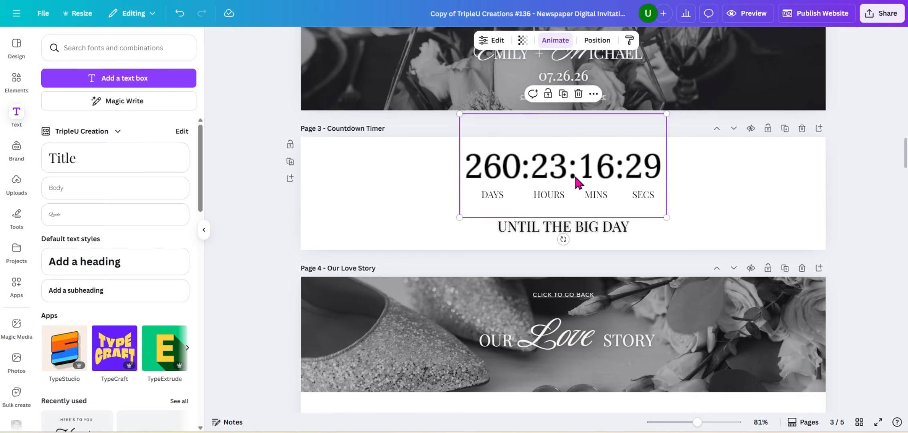
click(17, 286)
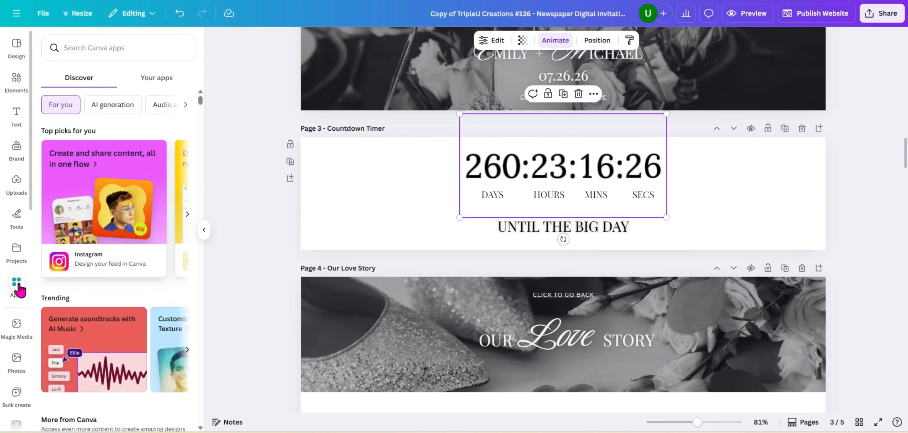
click(124, 46)
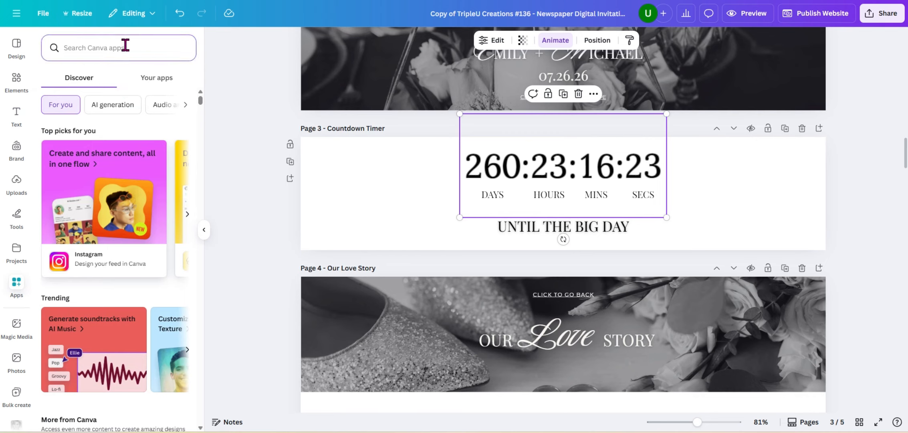
text(ai coun)
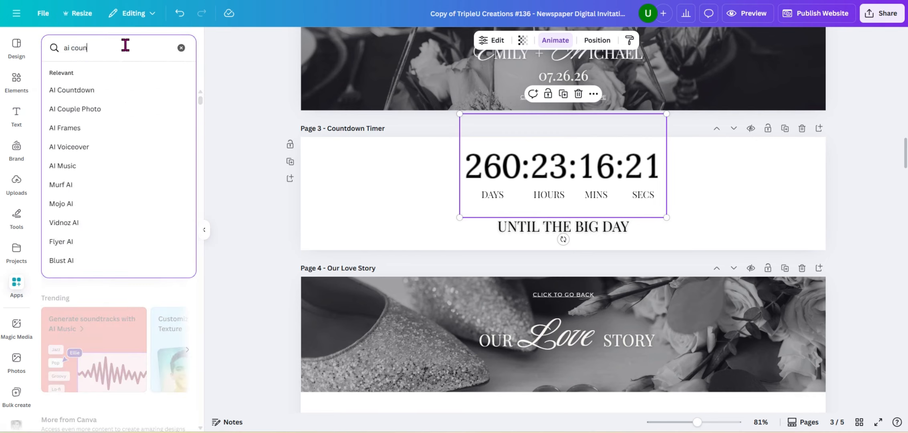
text(tdown)
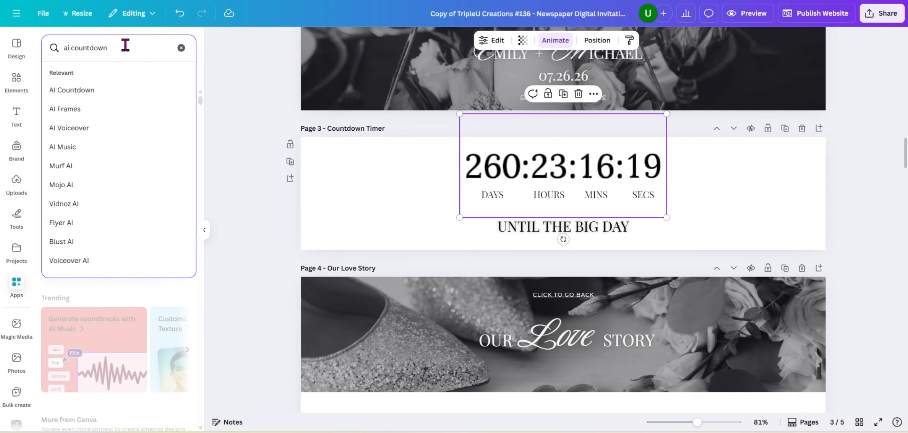
click(86, 91)
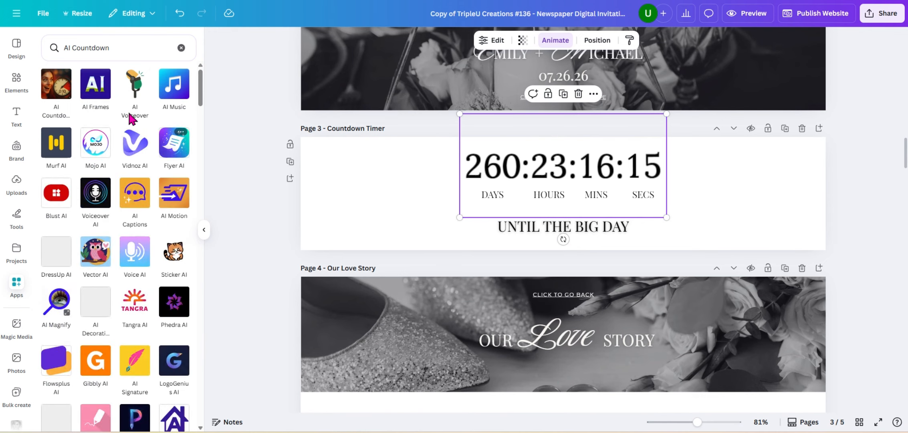
click(47, 76)
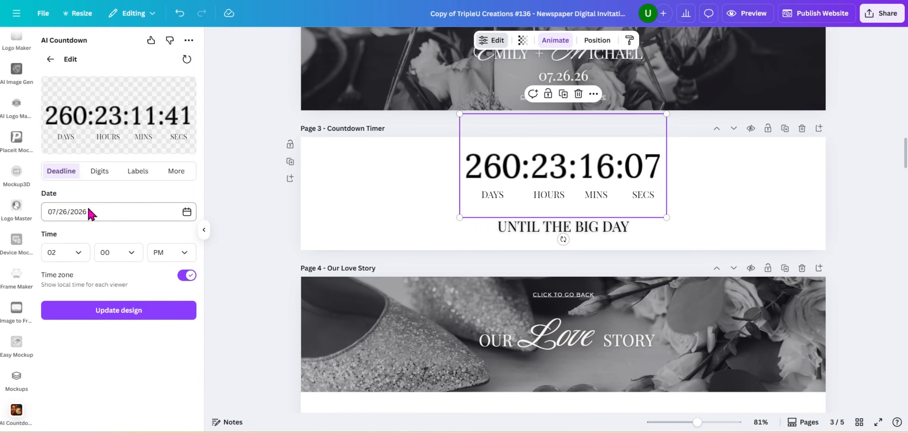
- Go back to the new countdown setup in AI Countdown and show its custom date and time options
click(50, 60)
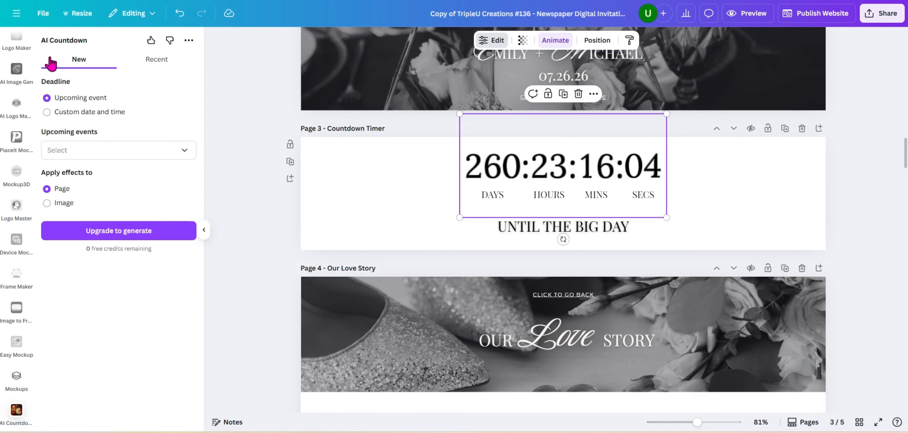
click(95, 116)
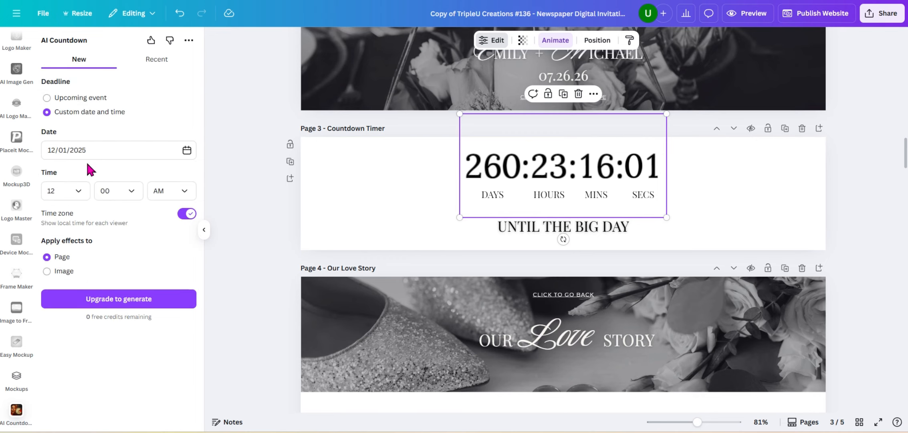
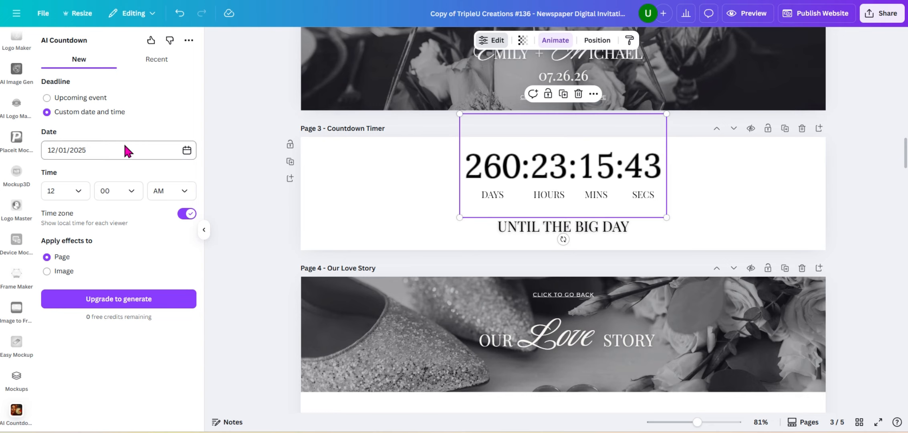
click(246, 127)
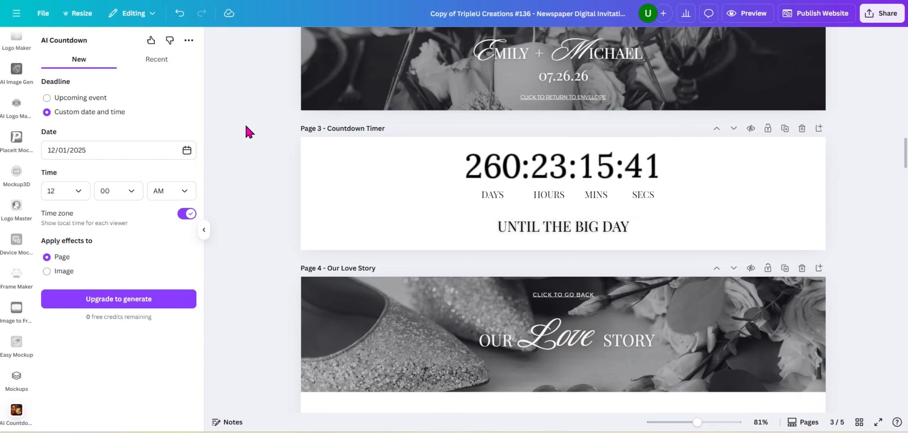
scroll(26, 109, up, 5)
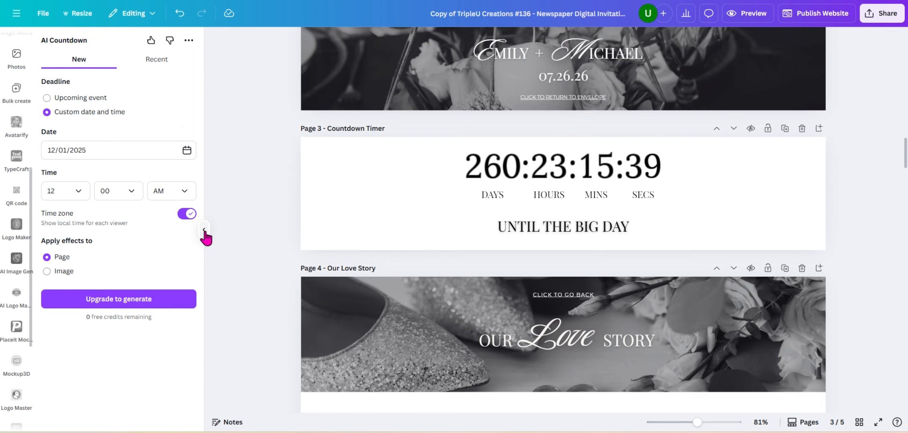
scroll(16, 120, up, 5)
- Open the "UNTIL THE BIG DAY" text below the countdown for editing, and collapse the side panel
click(541, 228)
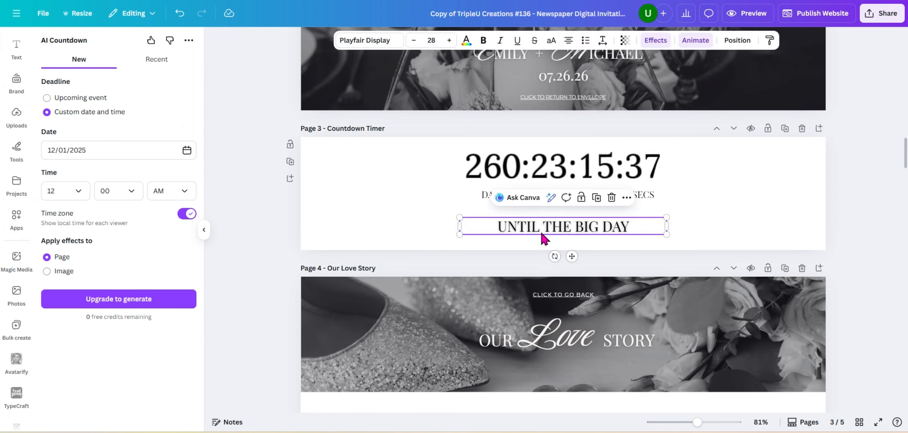
double_click(541, 233)
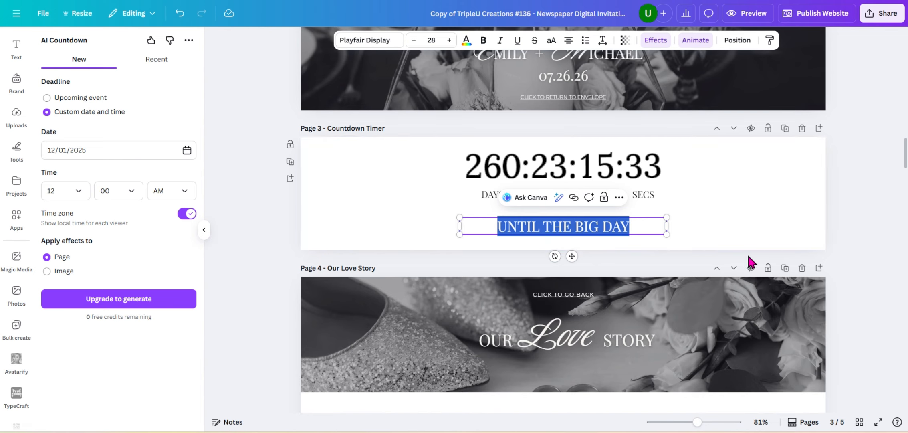
scroll(749, 261, down, 3)
scroll(747, 256, down, 2)
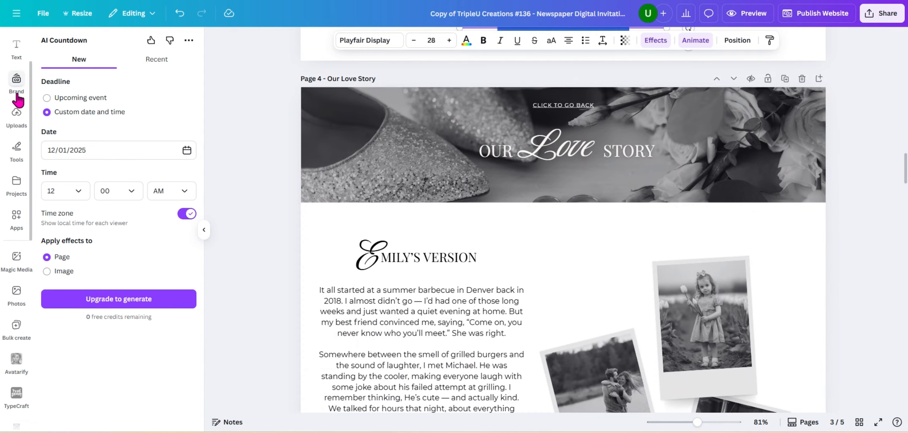
scroll(18, 100, up, 2)
click(204, 230)
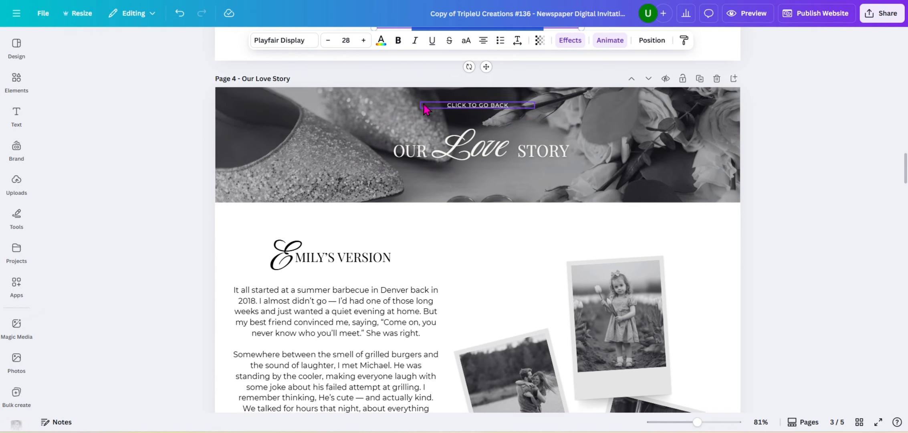
- Undo the accidental shift of page 4's banner background and open the word "OUR" in its heading for editing
click(336, 143)
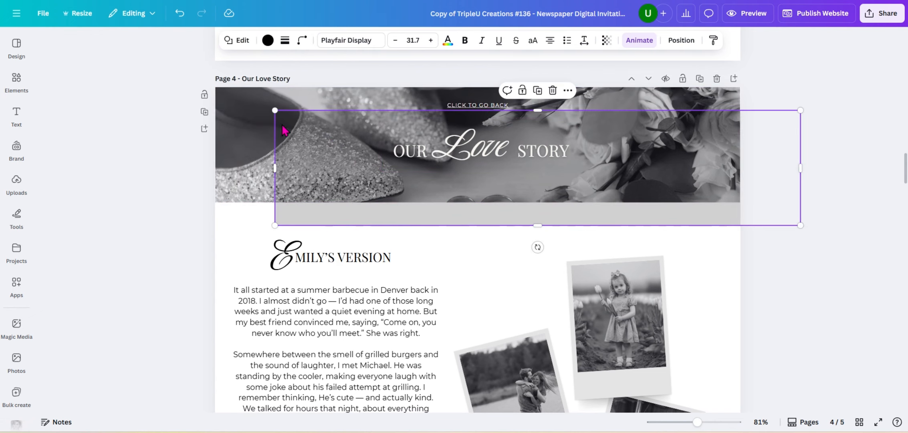
click(180, 15)
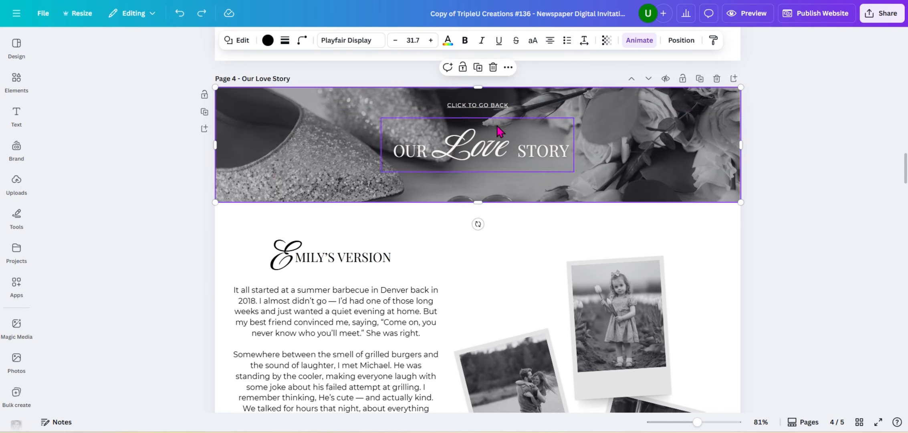
click(520, 149)
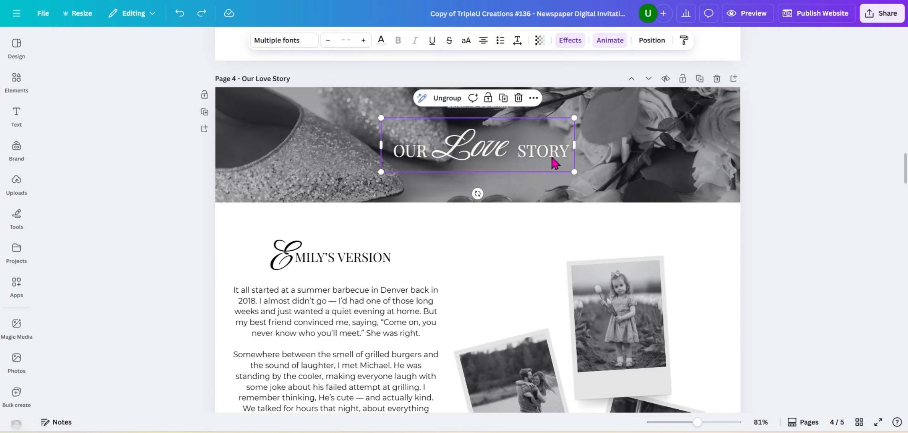
double_click(413, 149)
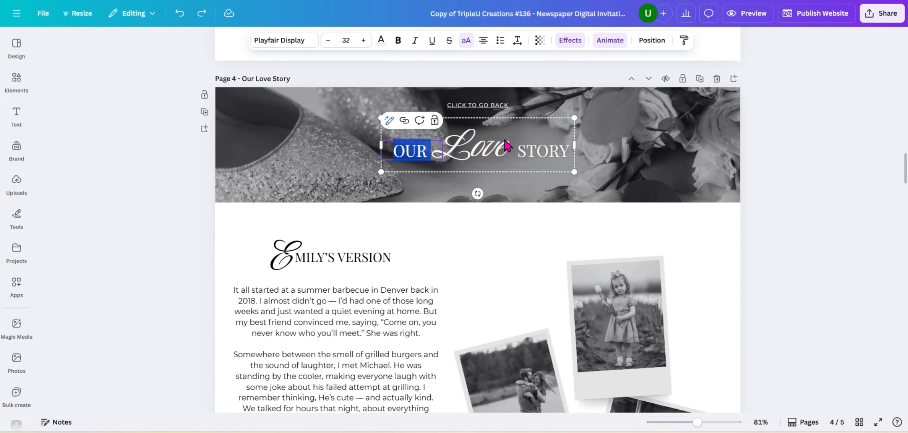
- Replace the deleted-page link on page 4's "CLICK TO GO BACK" text with a link to "2 - Home"
click(486, 106)
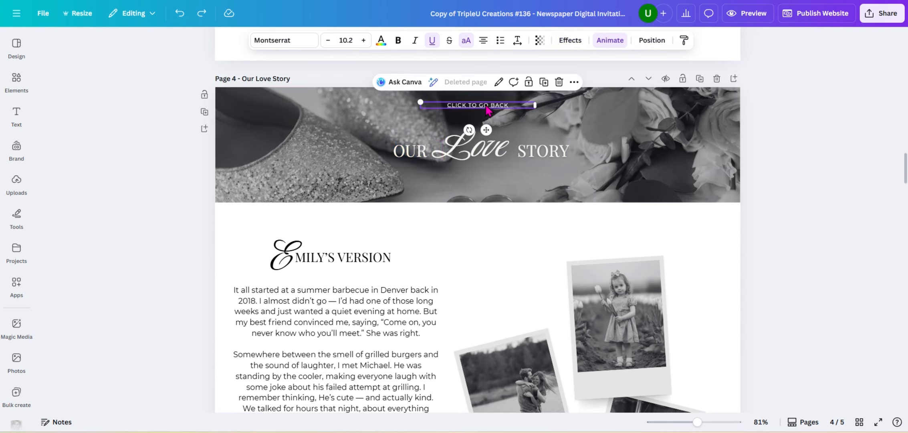
click(575, 83)
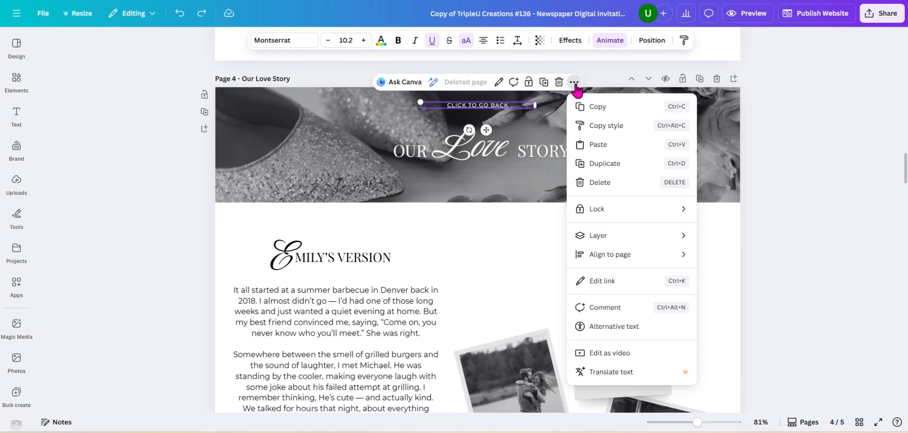
click(612, 283)
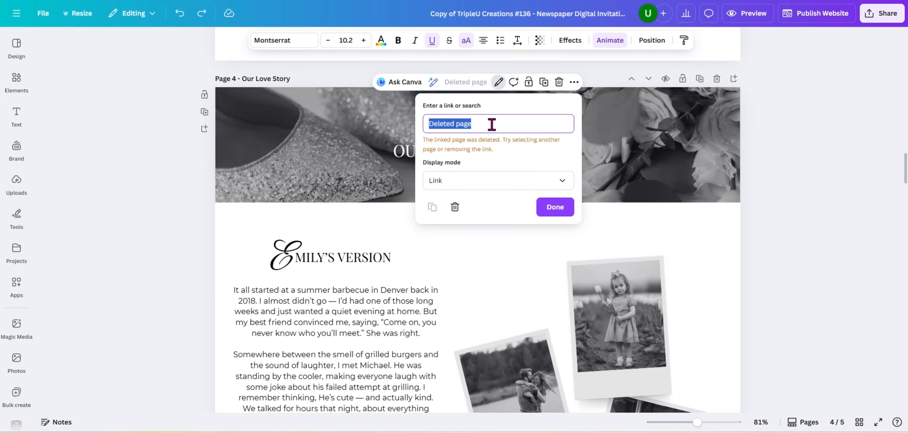
click(490, 183)
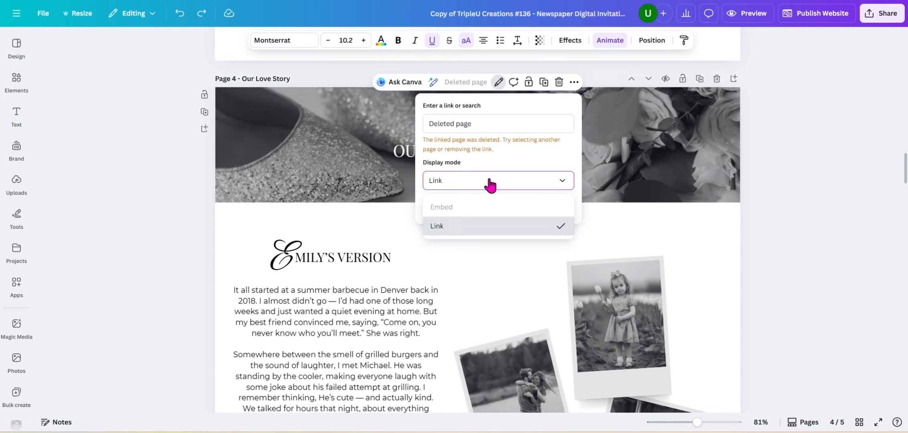
click(465, 122)
key(ctrl+a)
key(BackSpace)
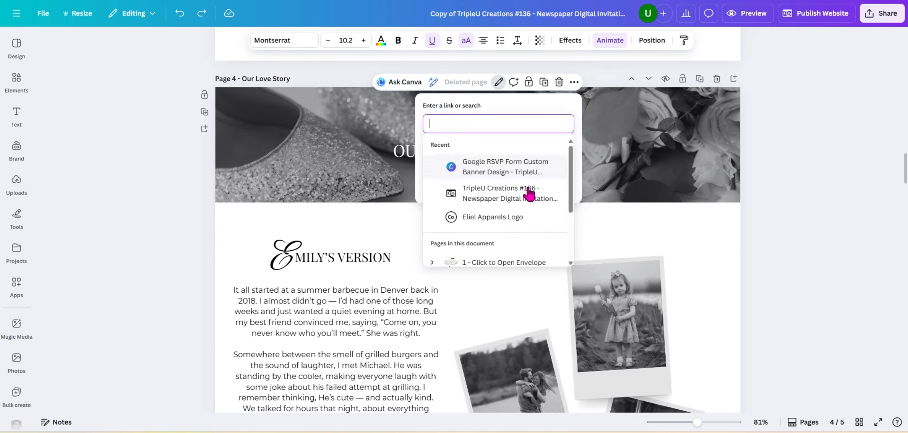
scroll(534, 197, down, 2)
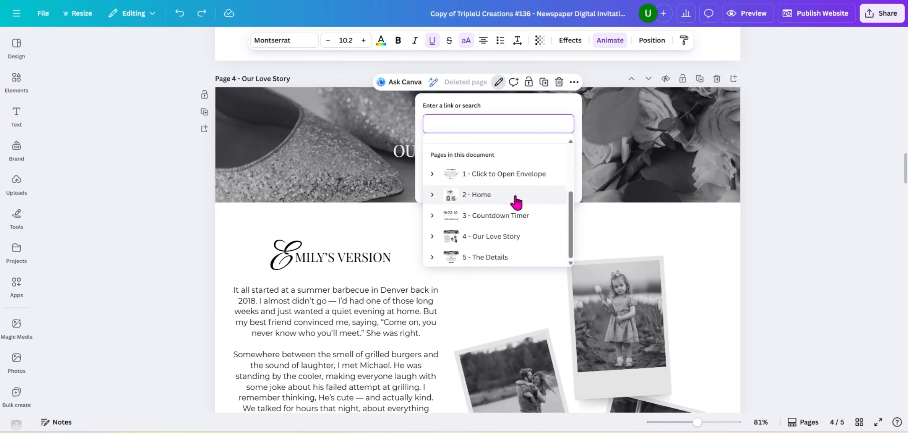
click(471, 192)
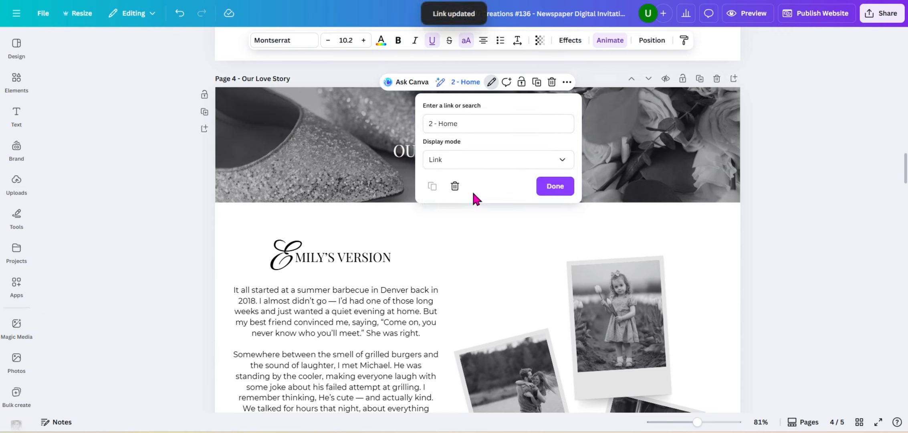
click(560, 189)
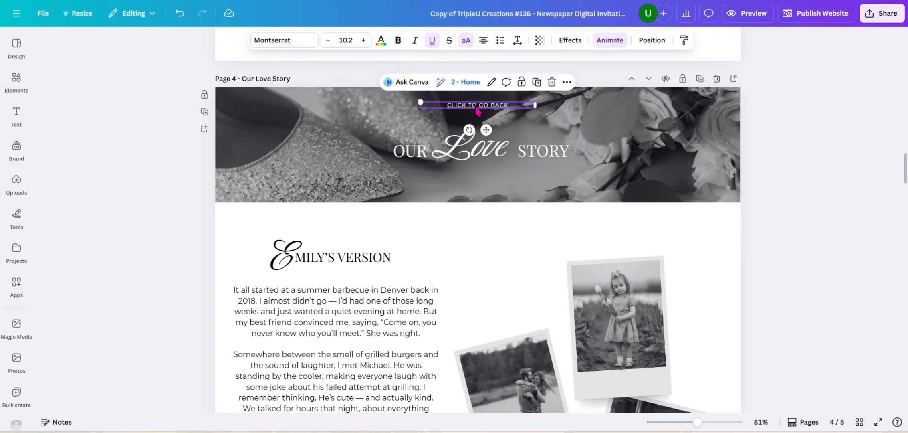
- Review the home page sections and page 4's love story texts, polaroid photos and closing banner
scroll(536, 152, up, 6)
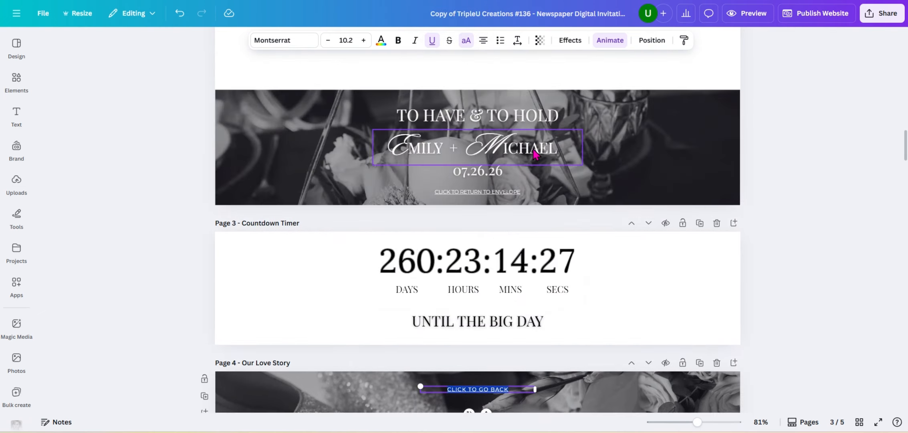
scroll(535, 153, up, 10)
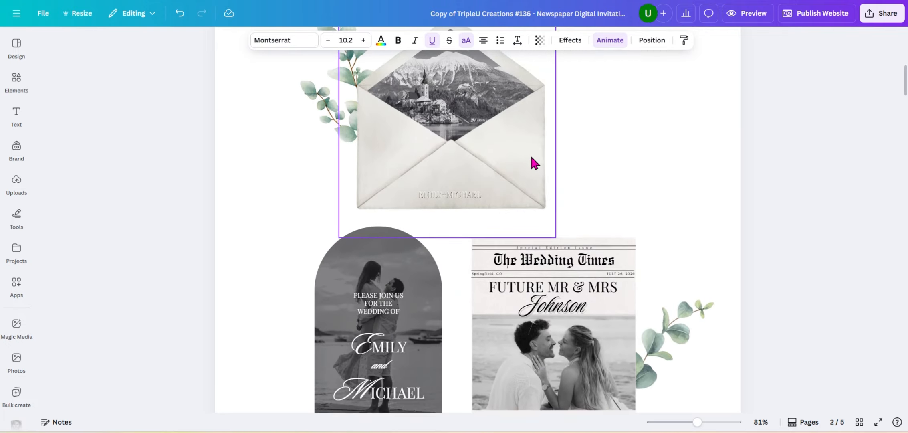
scroll(532, 158, up, 6)
scroll(531, 159, down, 9)
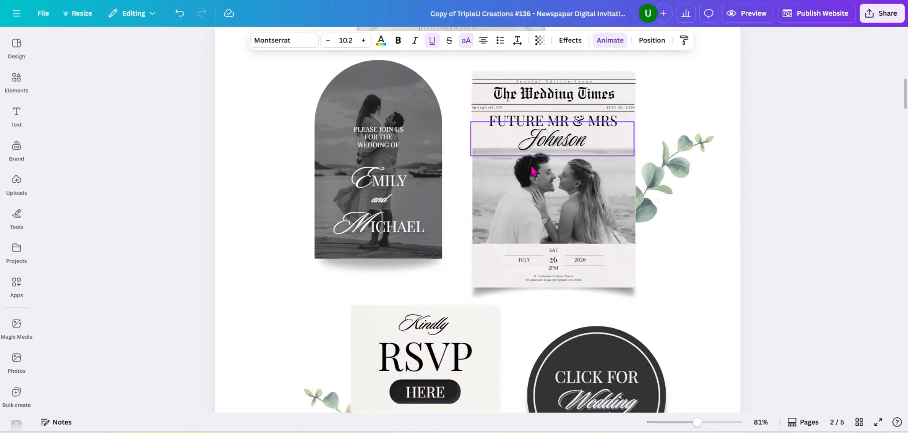
scroll(533, 171, down, 15)
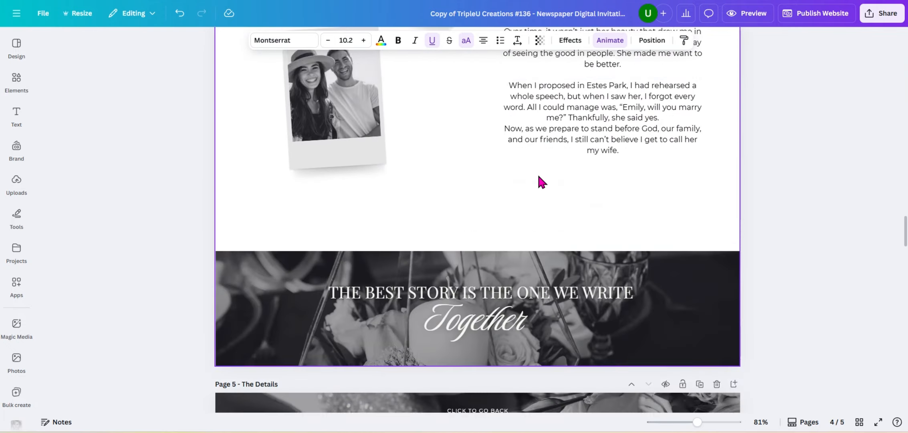
scroll(541, 181, up, 10)
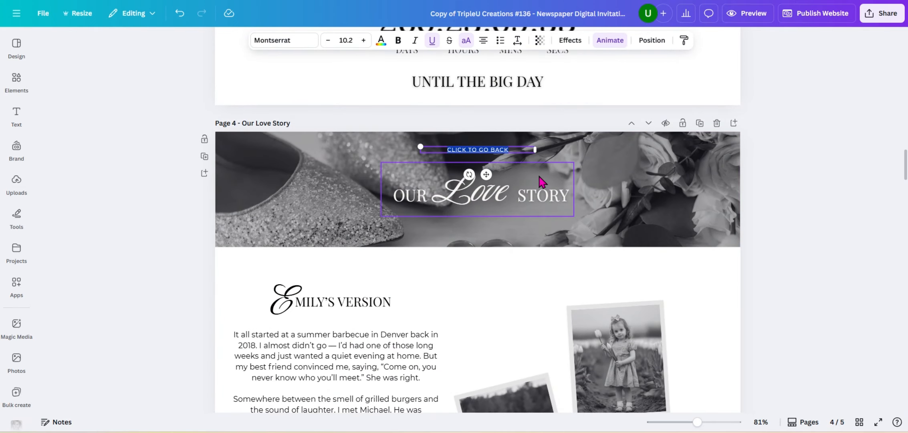
scroll(541, 182, down, 6)
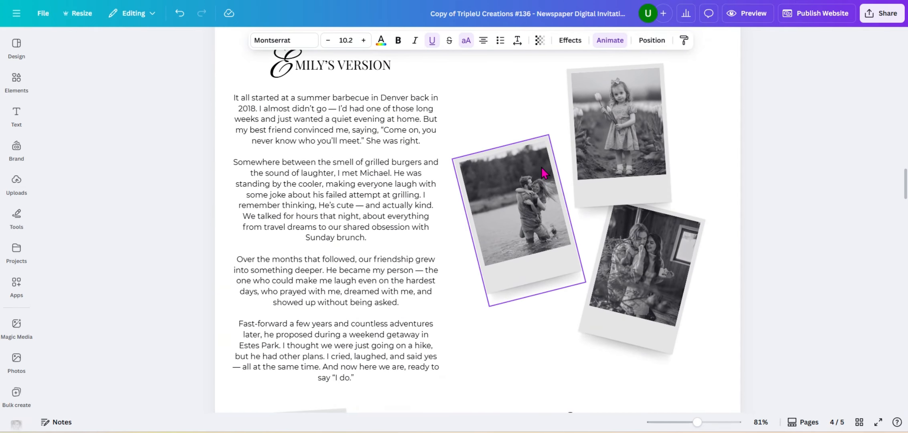
scroll(543, 171, down, 8)
scroll(543, 171, up, 7)
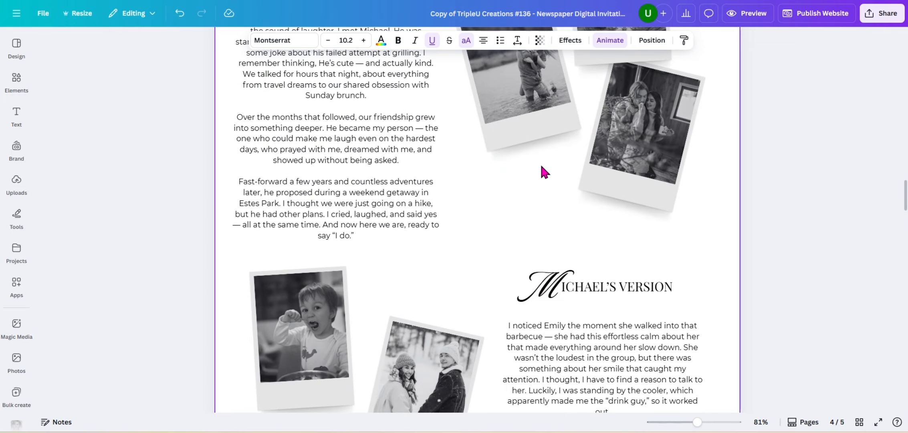
scroll(543, 172, down, 1)
scroll(543, 171, up, 2)
scroll(543, 169, up, 6)
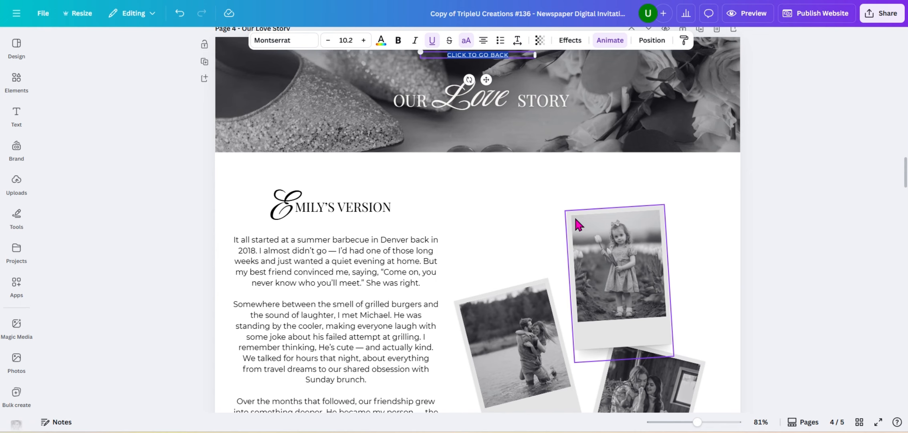
scroll(701, 217, down, 5)
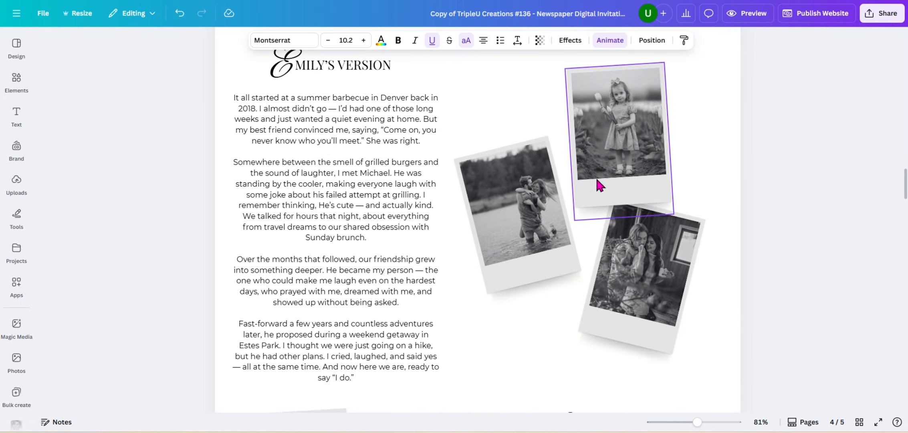
- Try rotating the polaroid of the couple standing in water on page 4, and undo the rotation
click(531, 268)
drag(542, 316, 585, 260)
click(180, 13)
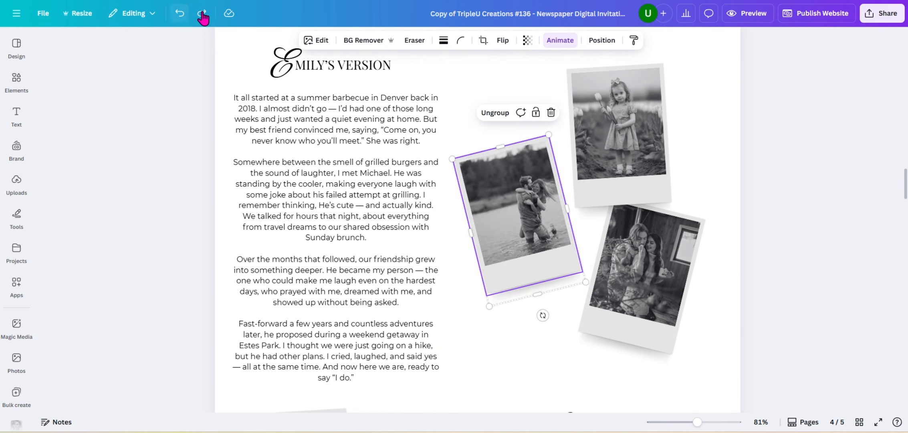
- Select the heading of the second love story on page 4 and open its first body paragraph for editing
scroll(687, 264, down, 3)
scroll(689, 269, down, 5)
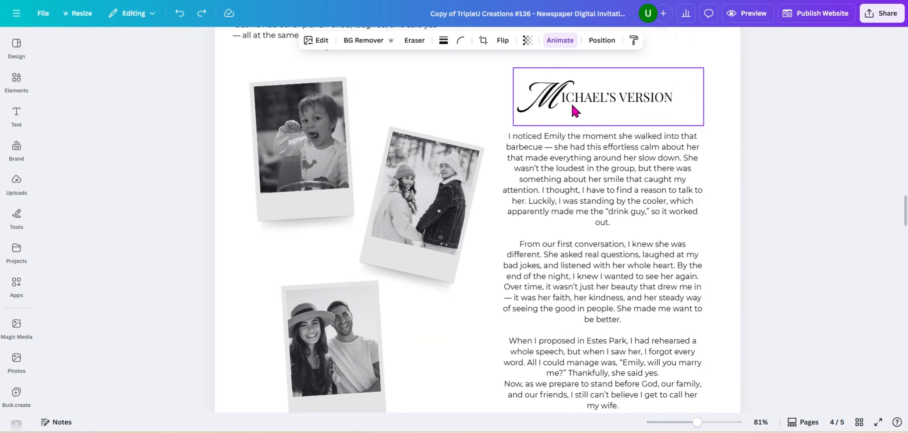
click(591, 113)
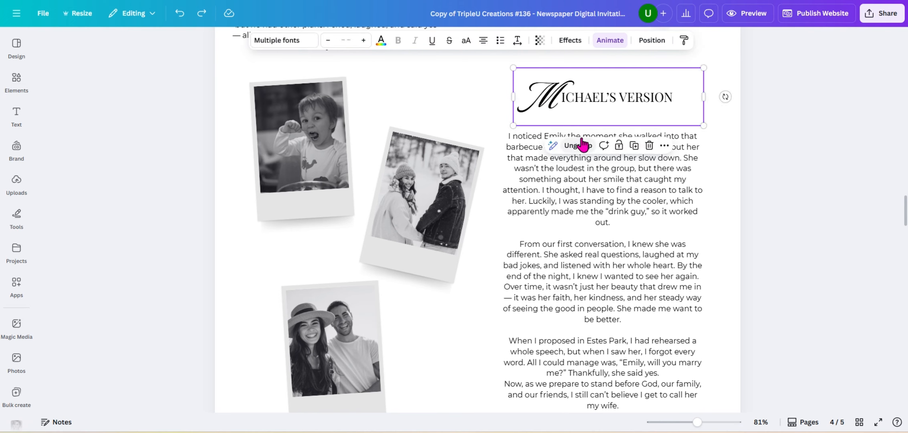
click(592, 181)
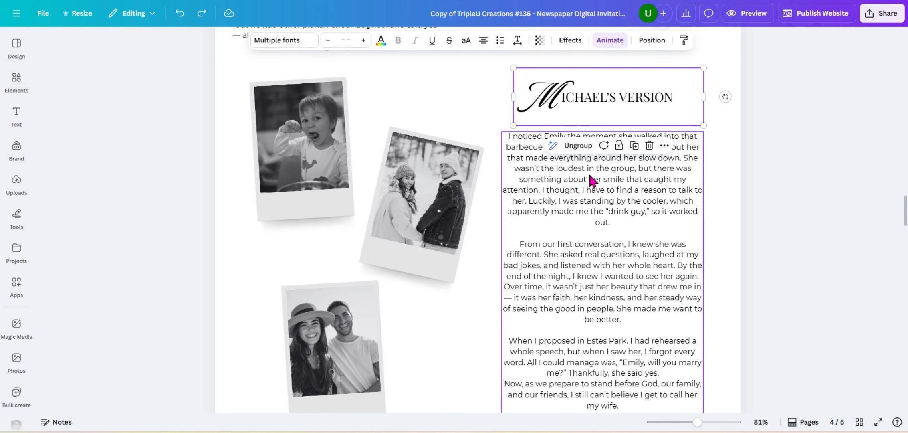
triple_click(587, 201)
scroll(604, 229, down, 5)
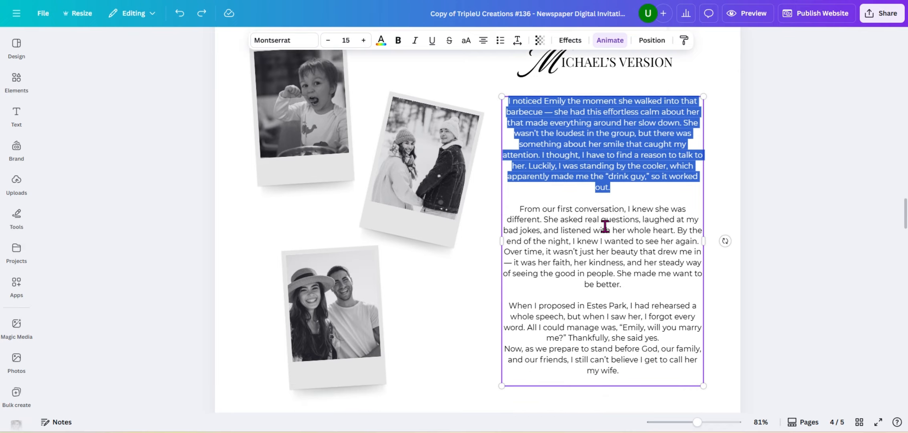
- Try moving the background of page 4's closing banner, and undo the move
scroll(604, 223, down, 4)
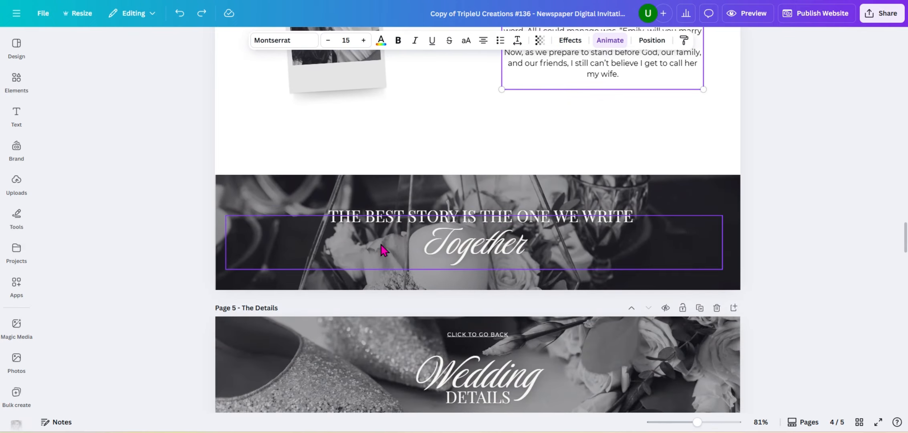
drag(238, 204, 311, 155)
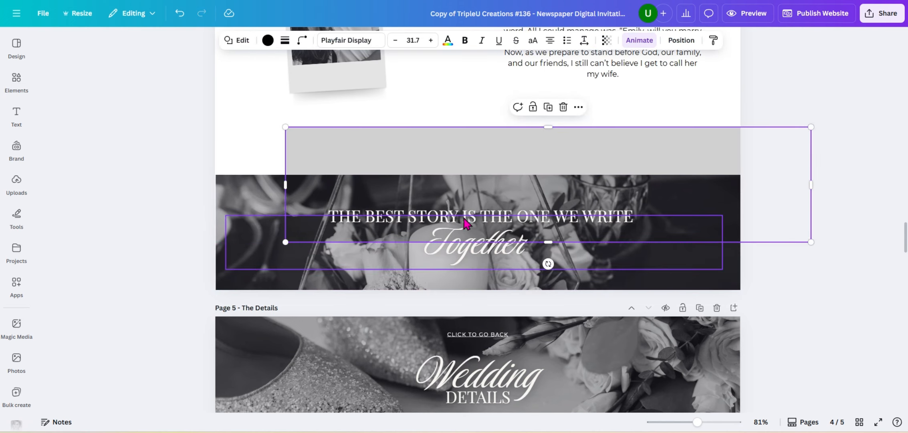
click(179, 14)
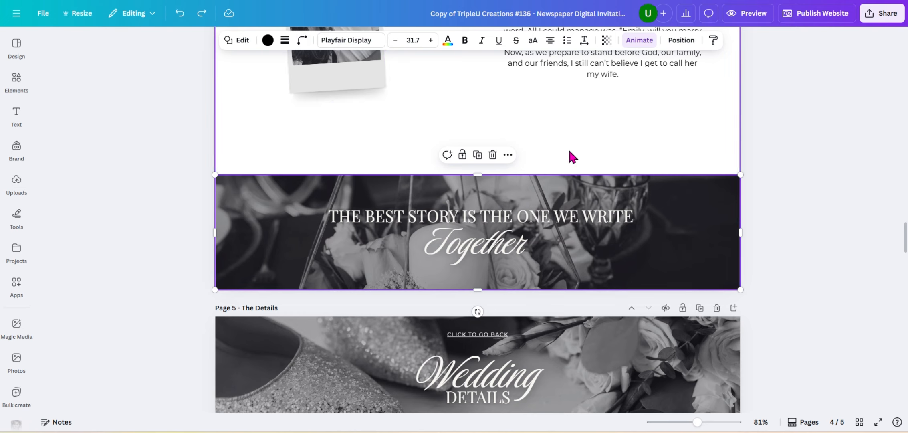
- Copy the "CLICK TO RETURN TO ENVELOPE" text from page 5's footer banner onto page 4's closing banner
scroll(571, 157, down, 2)
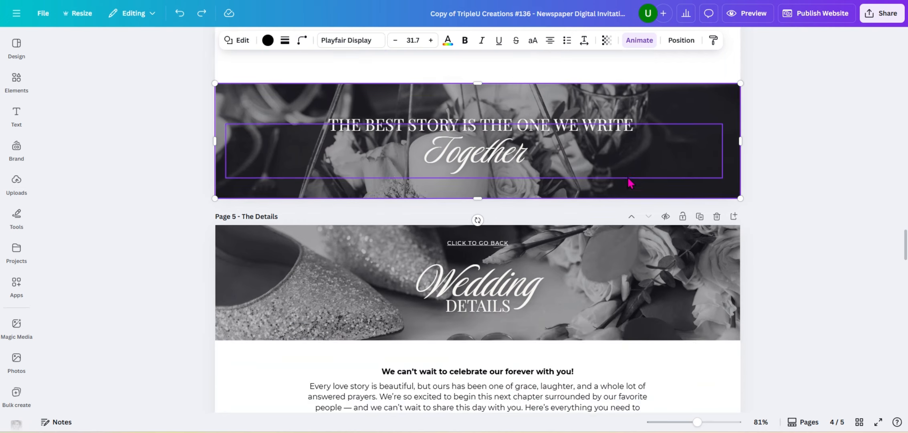
scroll(701, 184, down, 15)
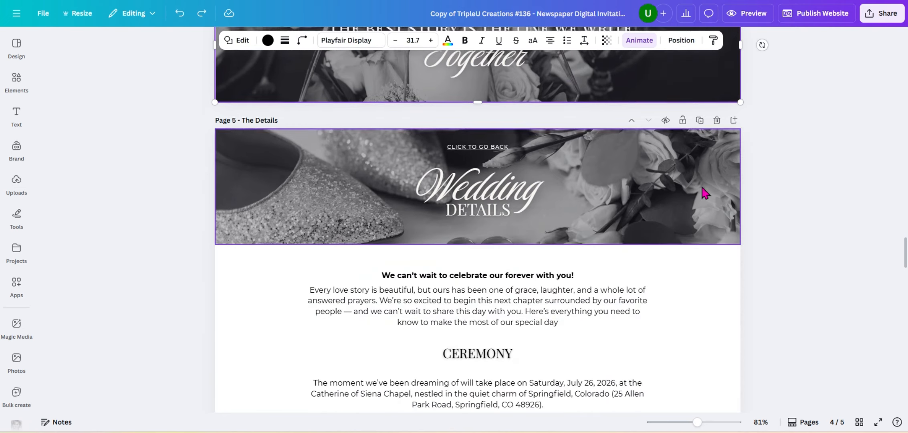
scroll(697, 186, down, 18)
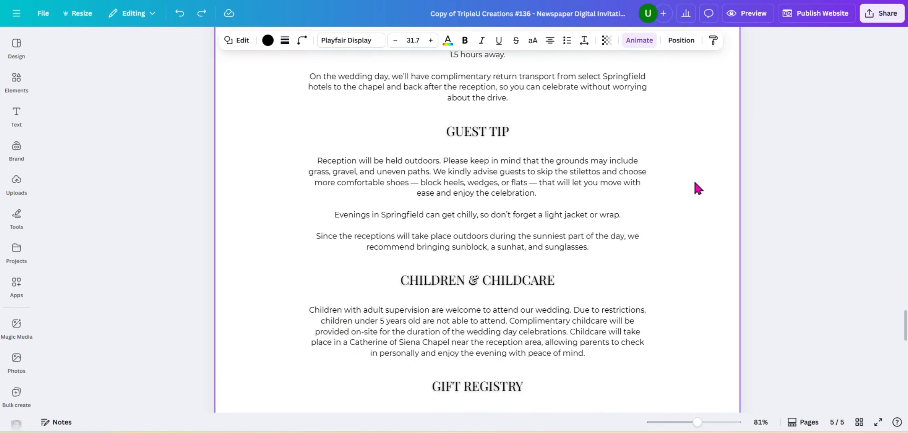
scroll(691, 181, down, 2)
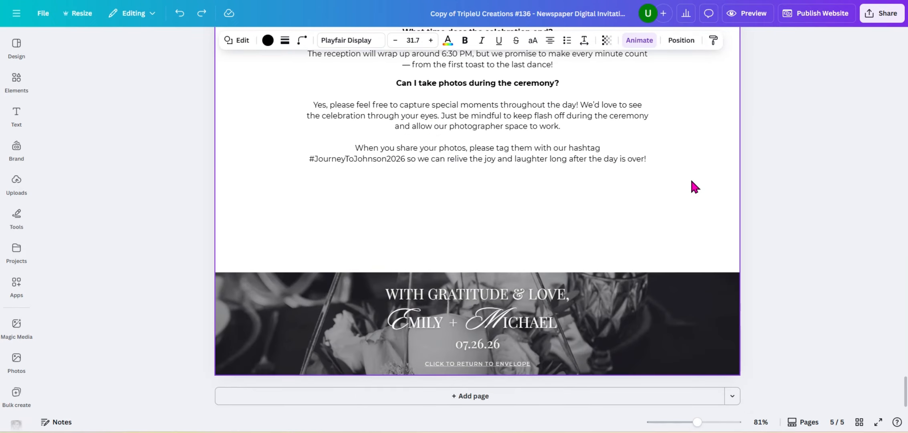
click(484, 365)
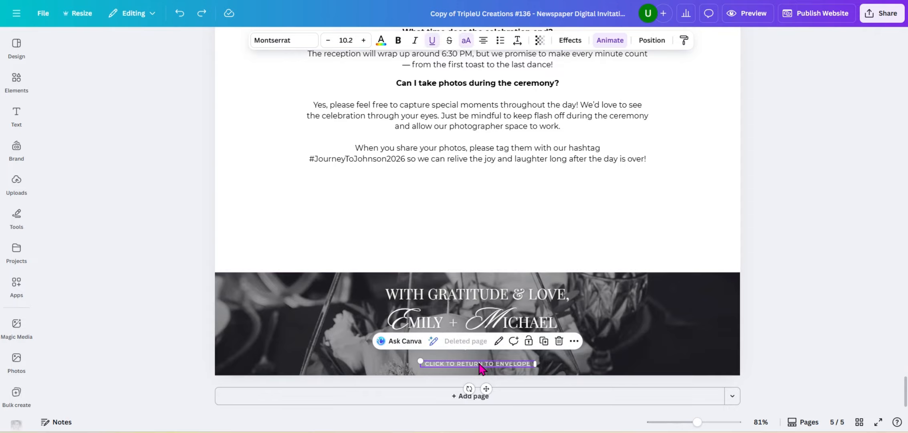
scroll(482, 345, up, 15)
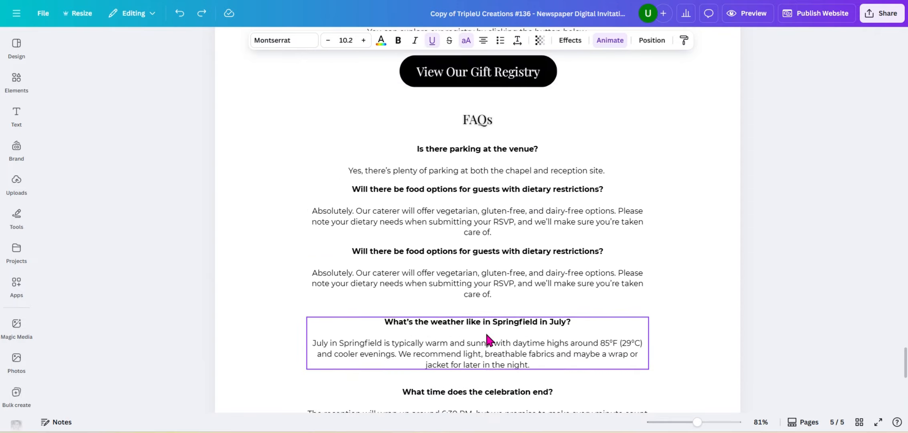
scroll(482, 321, up, 15)
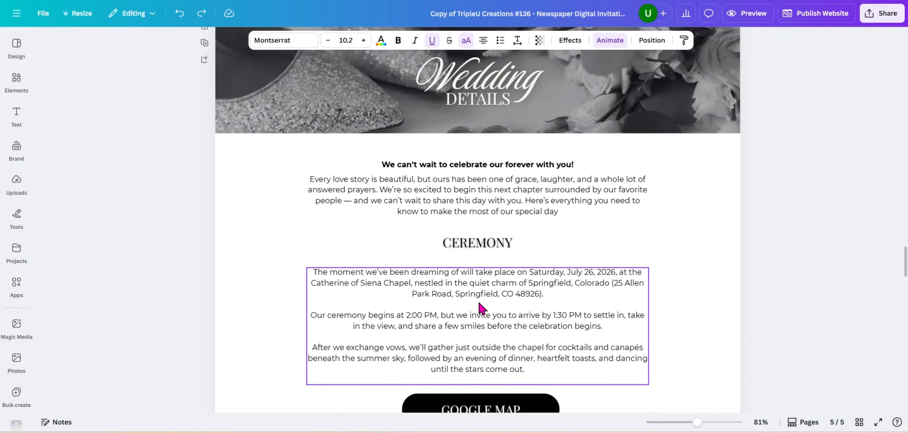
scroll(479, 309, up, 1)
key(ctrl+v)
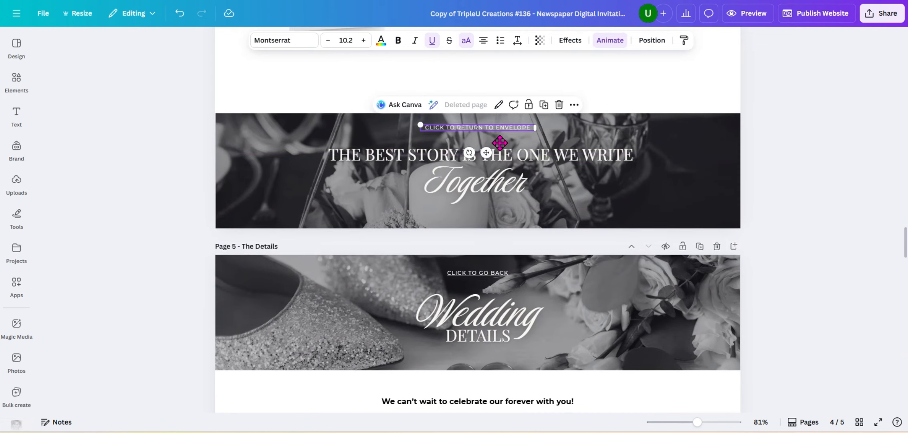
- Move the "CLICK TO RETURN TO ENVELOPE" text below "Together" on page 4's closing banner and centre it horizontally on the page
drag(500, 127, 496, 218)
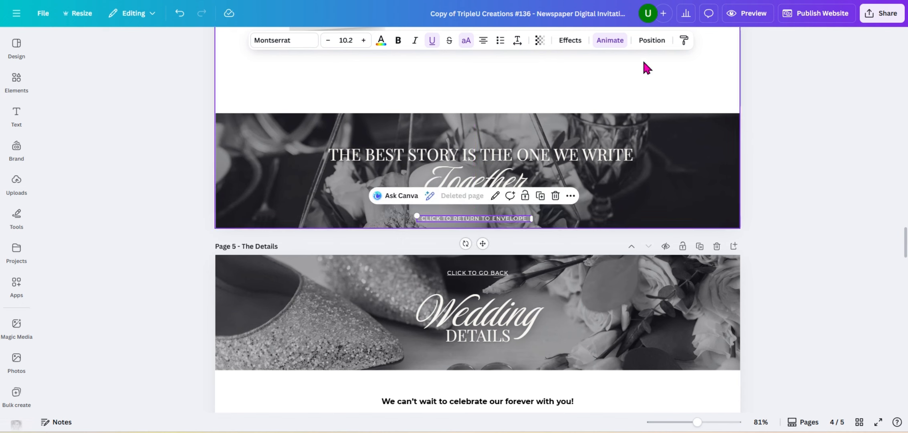
click(647, 44)
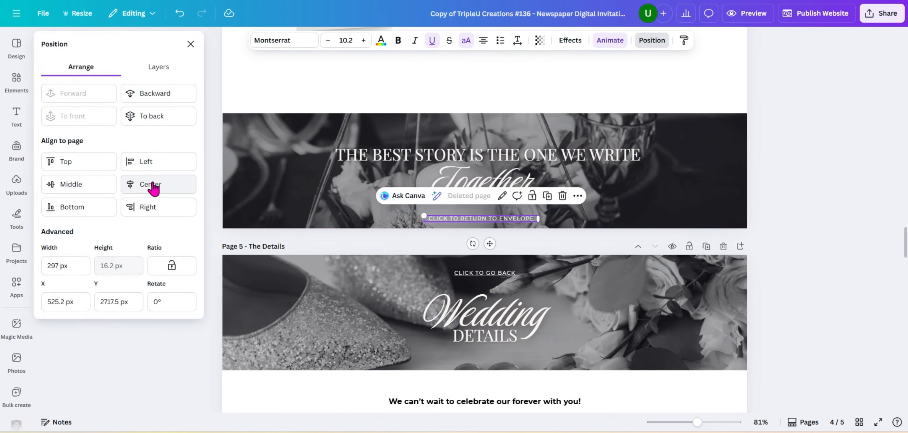
- Replace the deleted-page link of page 4's "CLICK TO RETURN TO ENVELOPE" text with the page "1 - Click to Open Envelope"
click(581, 196)
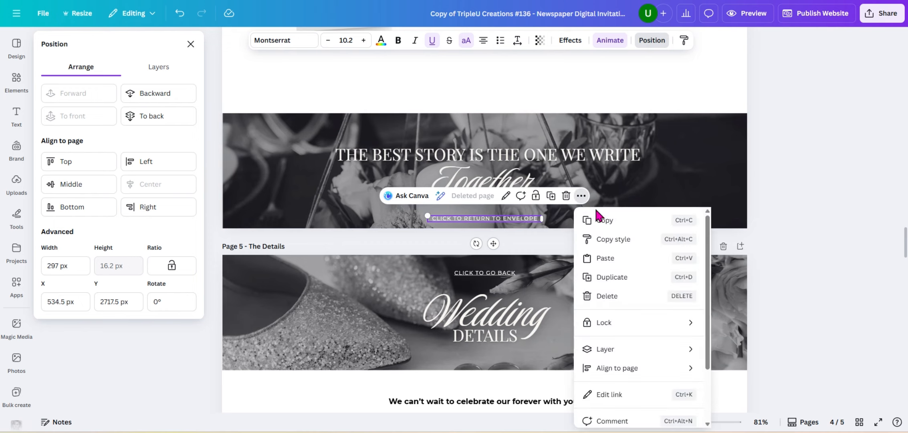
scroll(628, 394, down, 2)
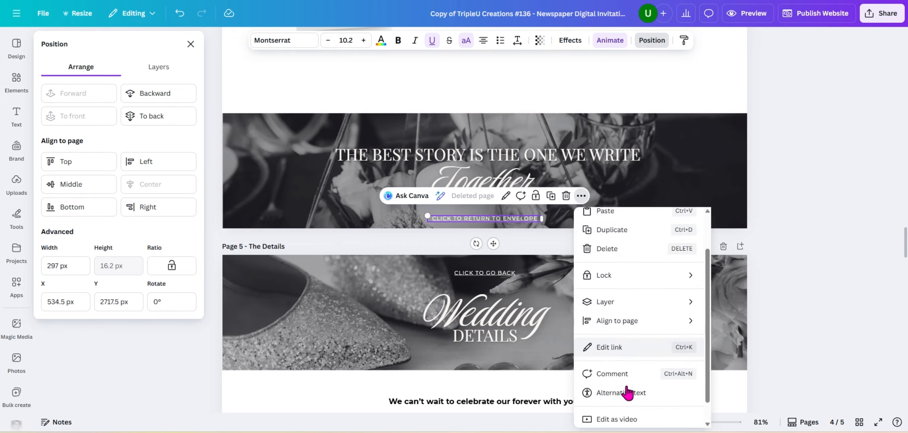
scroll(626, 379, down, 1)
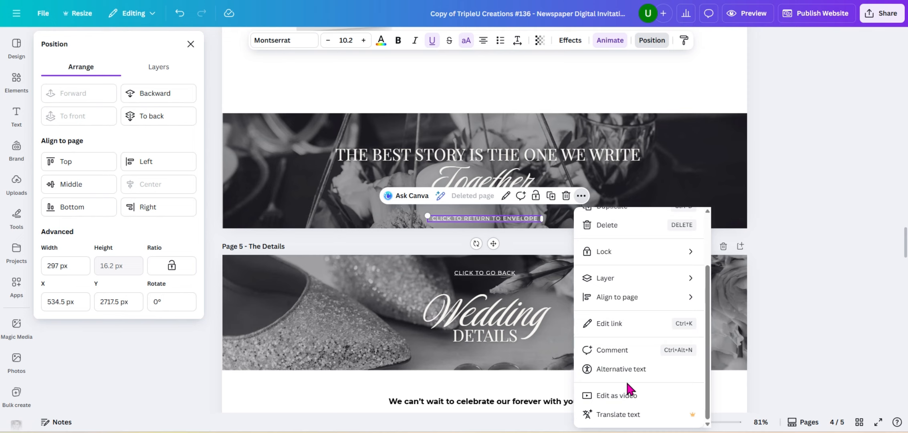
click(625, 324)
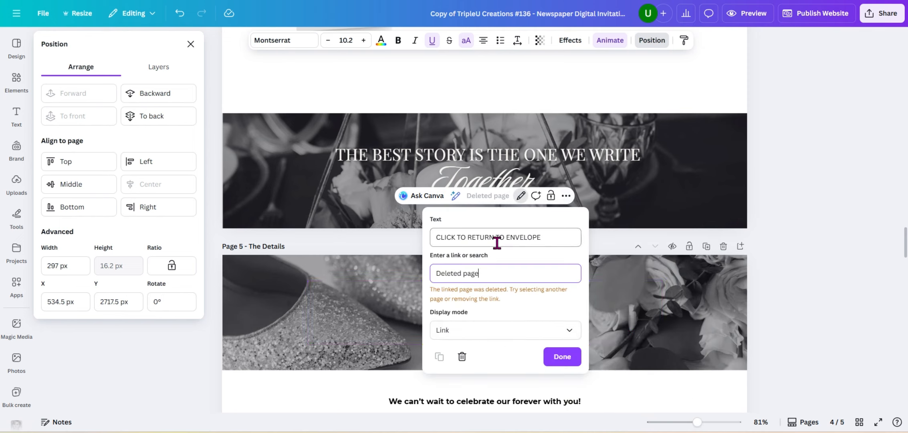
key(ctrl+a)
key(BackSpace)
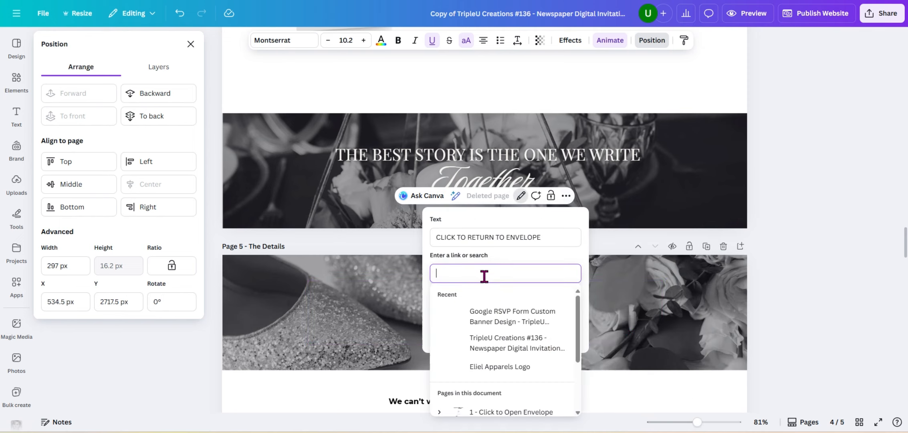
scroll(539, 328, down, 3)
click(533, 325)
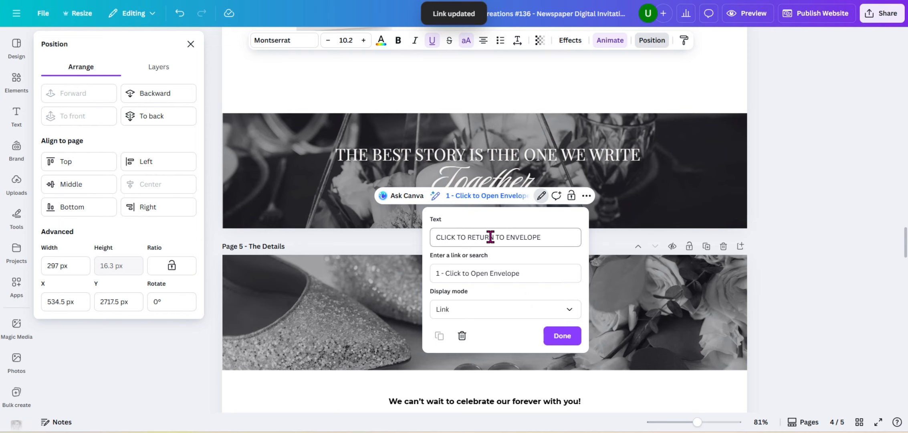
click(558, 336)
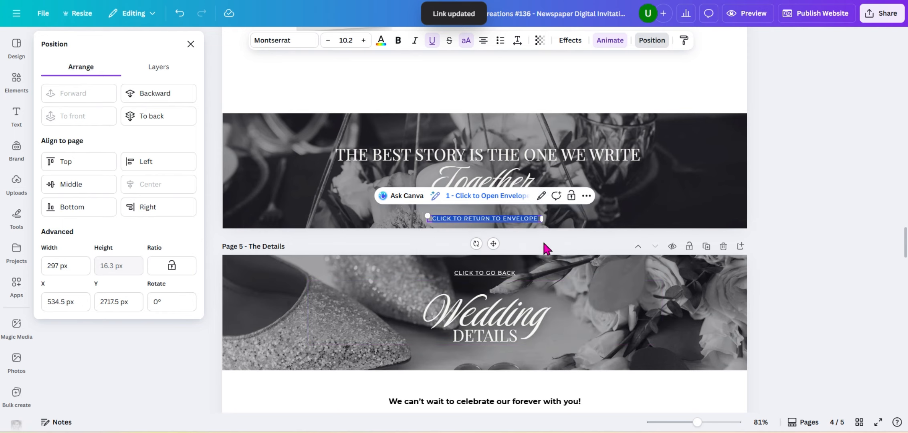
click(790, 236)
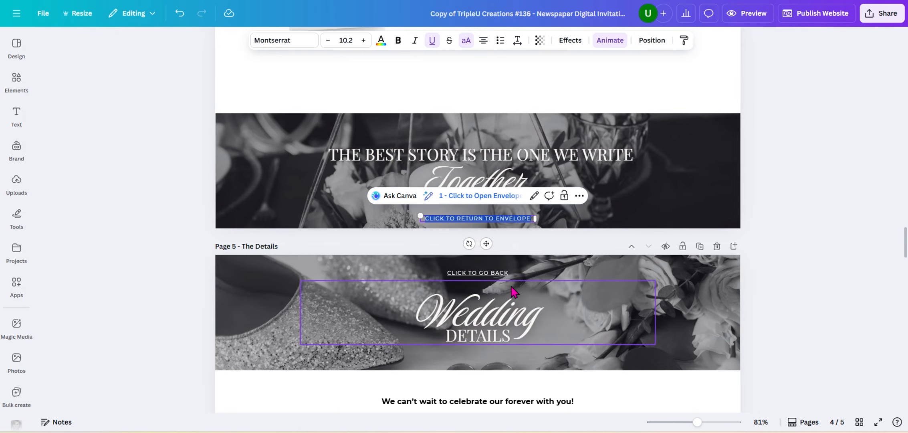
click(489, 274)
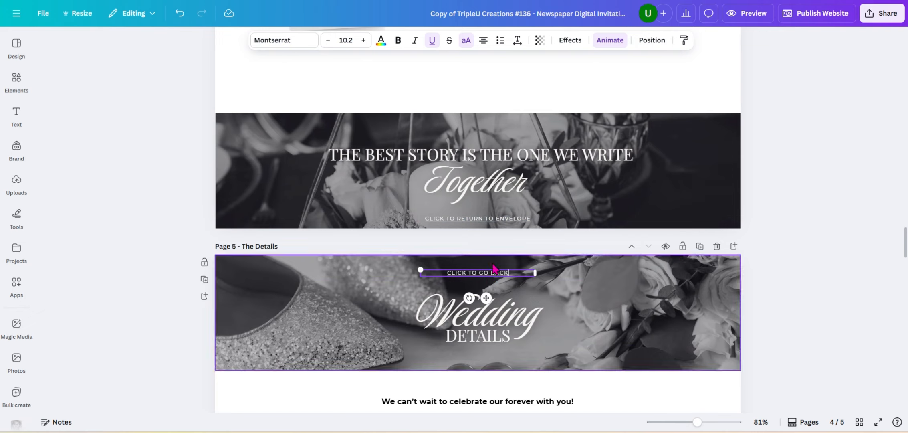
right_click(455, 274)
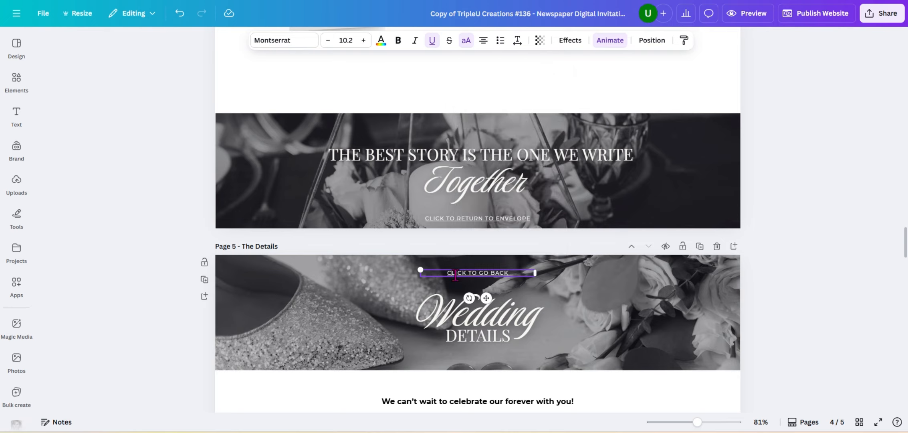
right_click(456, 278)
click(788, 237)
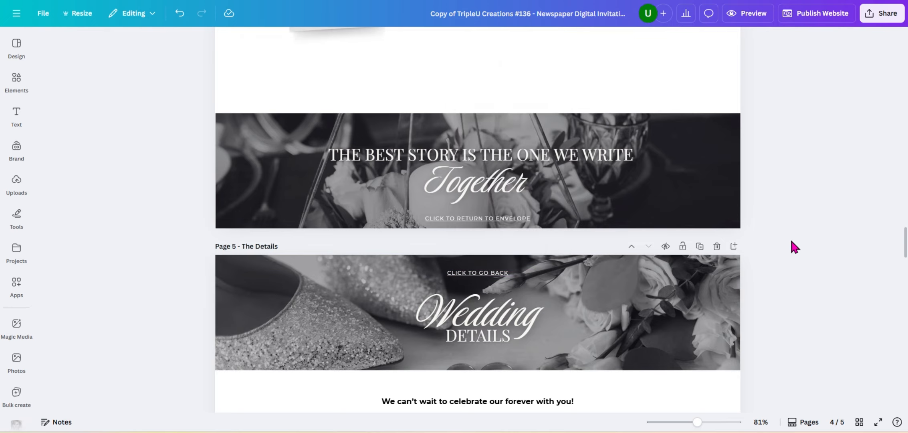
- Copy the "CLICK TO GO BACK" text from page 4's header banner and delete the matching text from page 5's header banner
scroll(788, 238, up, 10)
scroll(790, 243, up, 10)
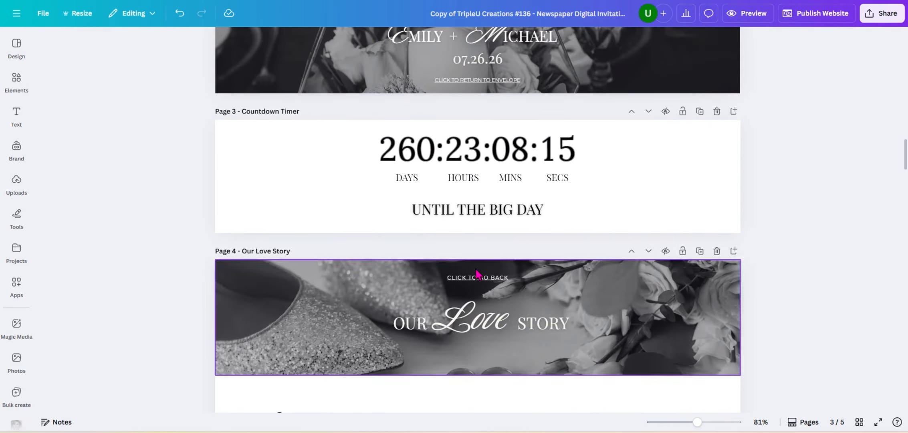
click(477, 278)
scroll(610, 286, down, 15)
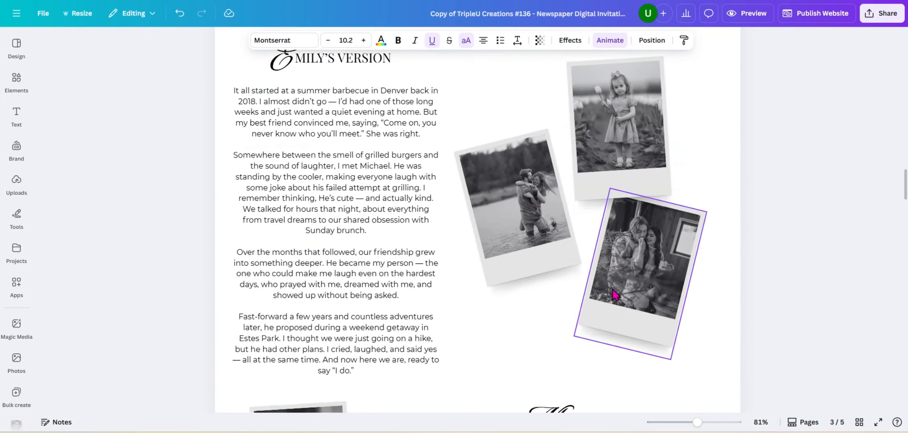
scroll(614, 294, down, 6)
scroll(614, 294, up, 1)
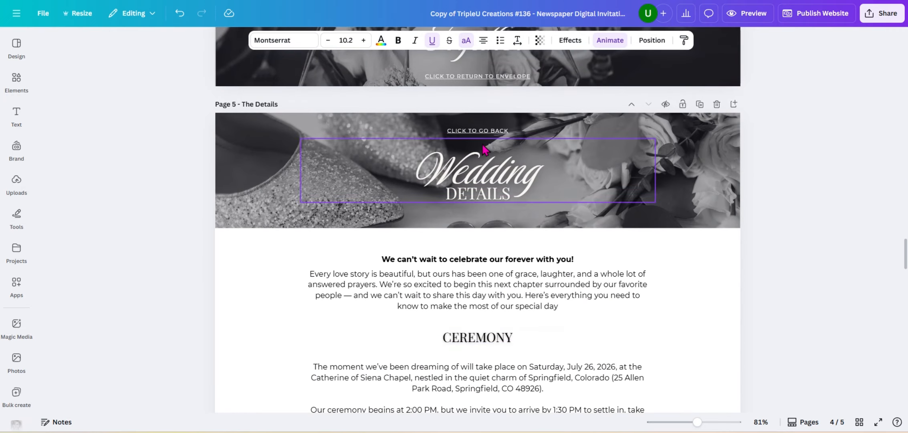
click(477, 132)
key(Delete)
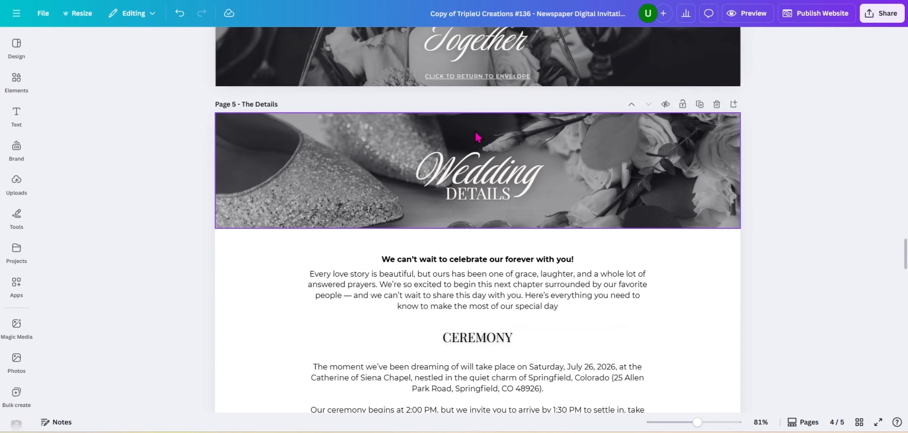
- Paste the copied "CLICK TO GO BACK" text, place it above the "Wedding Details" heading on page 5 and centre it horizontally
text(CLICK TO GO BACK)
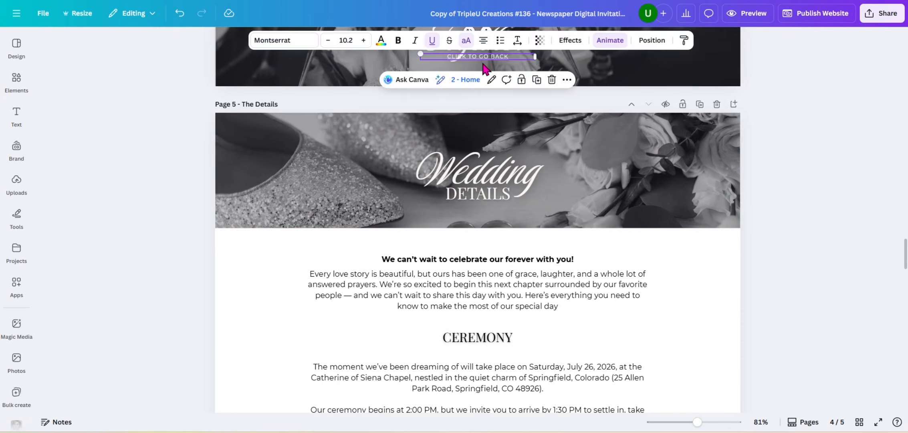
drag(483, 60, 484, 128)
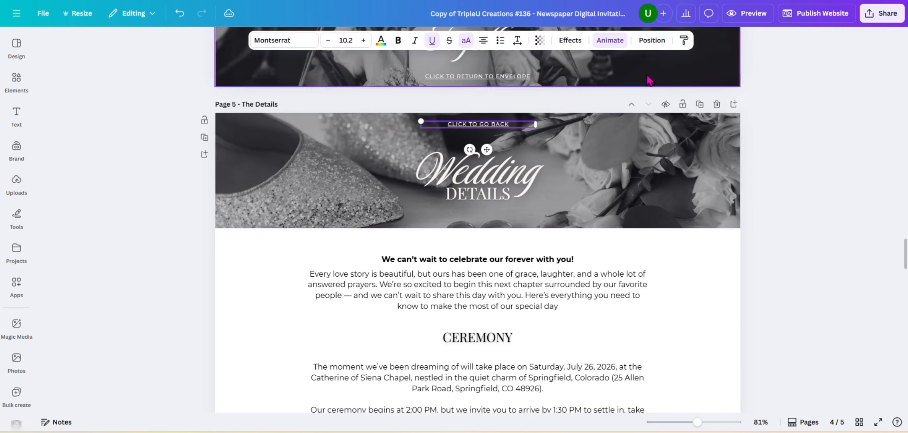
click(667, 41)
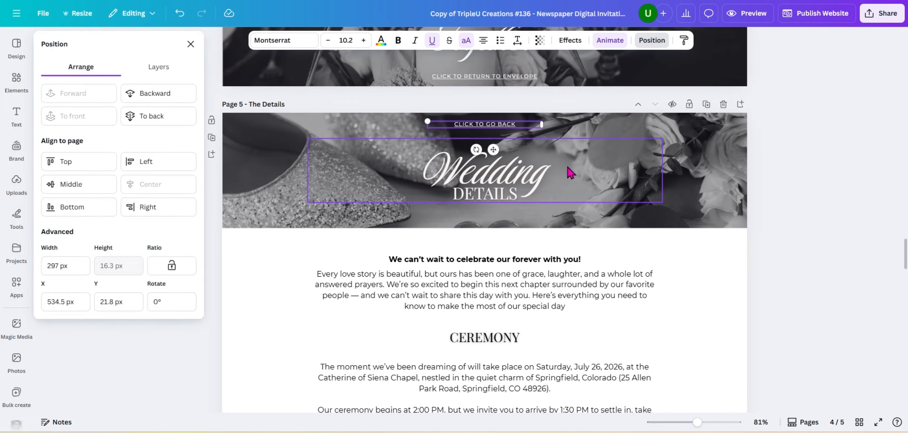
- Open the words "Wedding" and "DETAILS" in page 5's header heading for text editing, one after the other
double_click(469, 183)
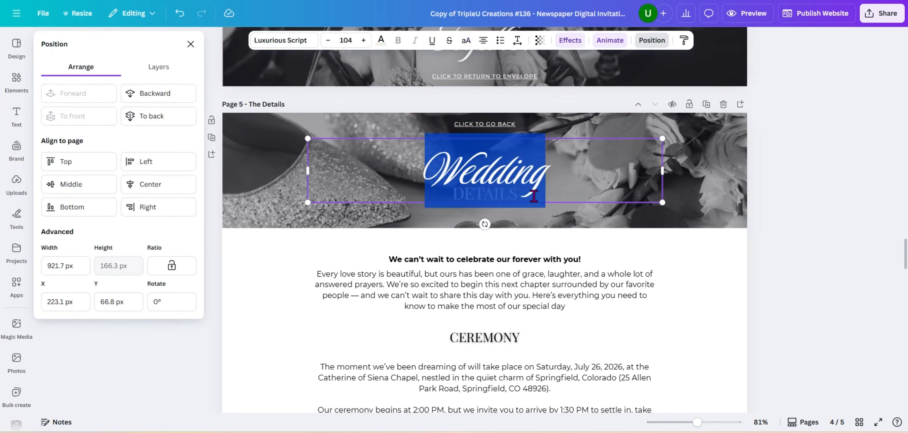
click(799, 217)
click(842, 221)
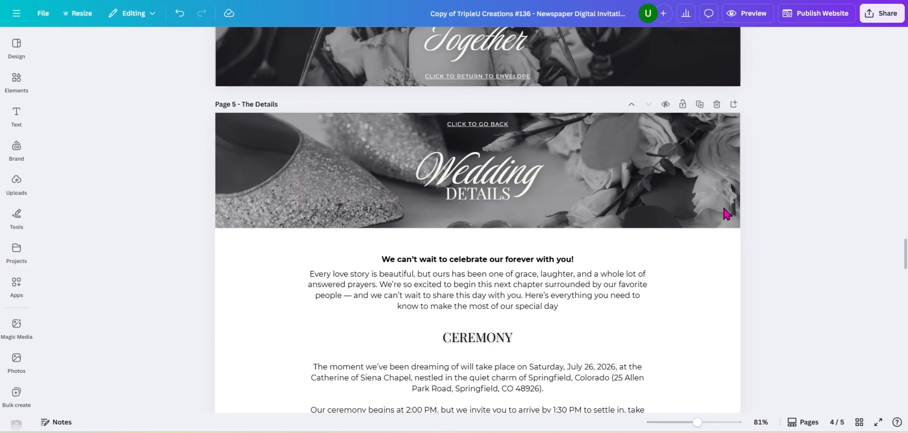
click(480, 199)
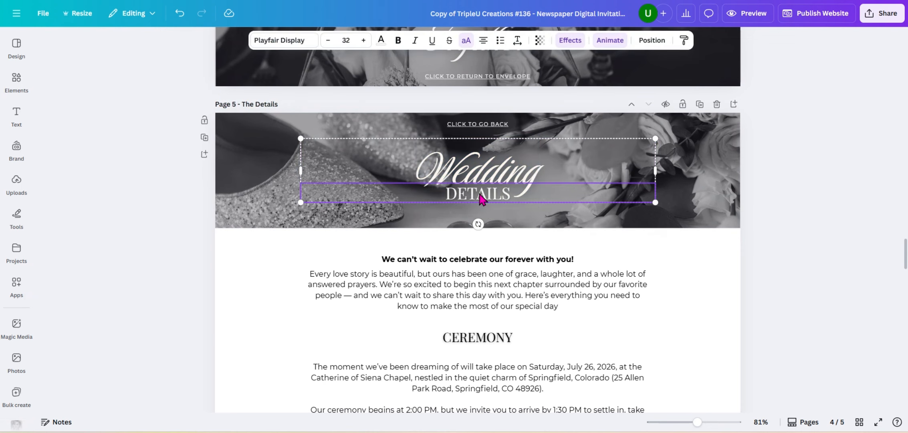
double_click(480, 193)
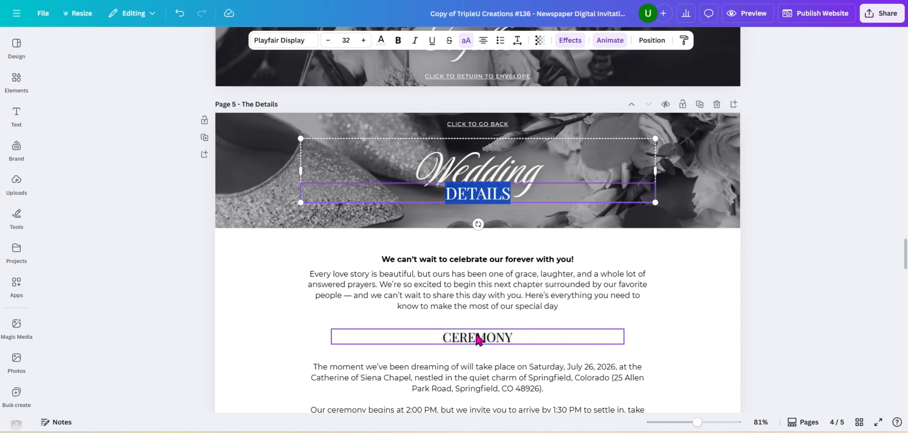
- Copy the venue name "Catherine of Siena Chapel" from the Ceremony paragraph on page 5
scroll(487, 321, down, 4)
scroll(486, 264, down, 3)
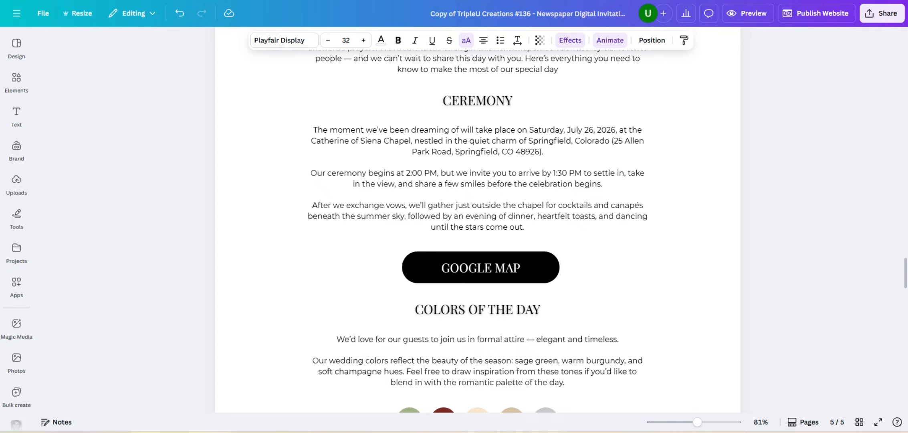
key(ctrl+t)
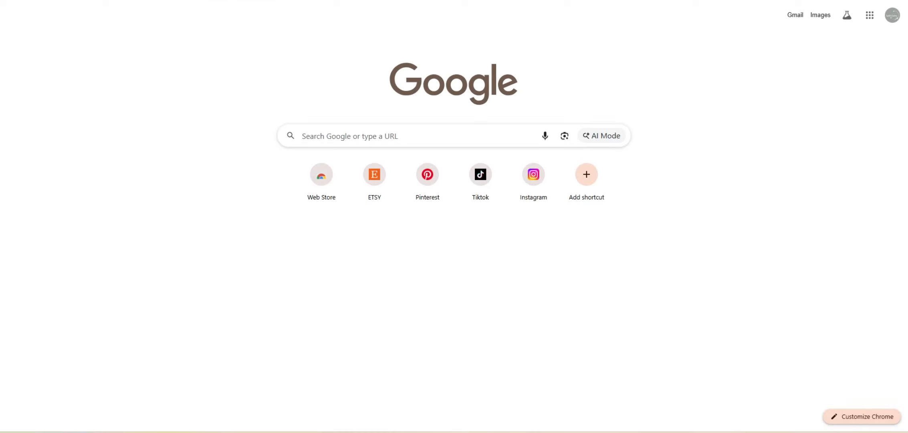
key(ctrl+w)
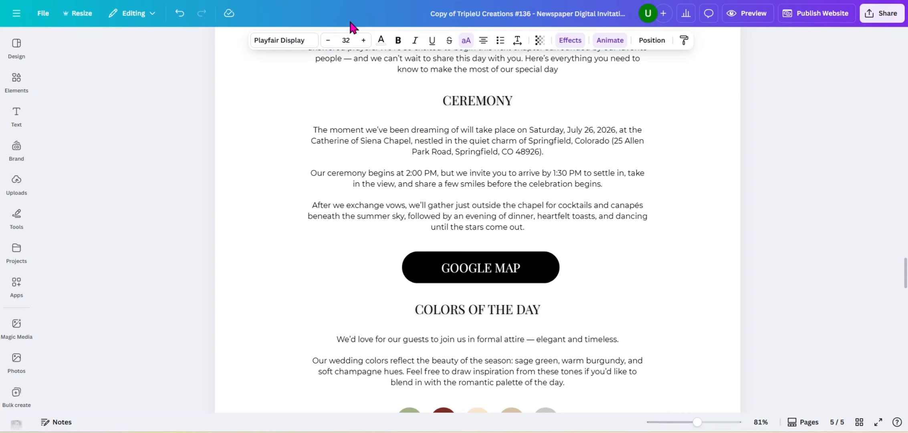
click(315, 146)
drag(311, 141, 413, 141)
key(ctrl+c)
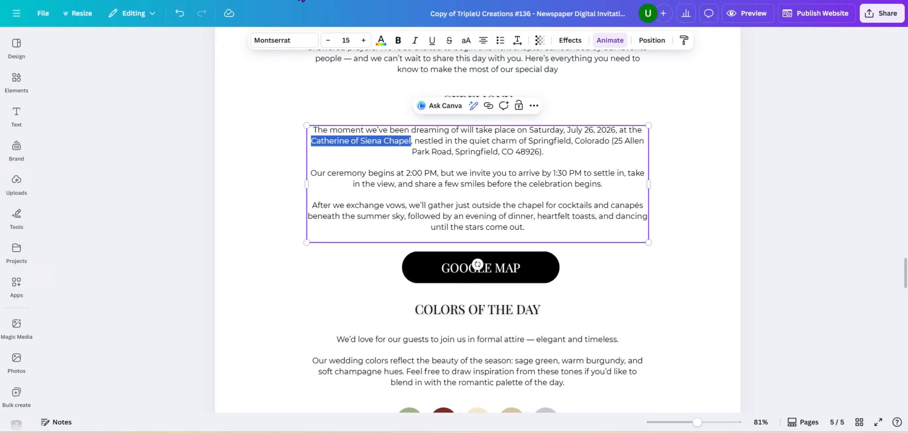
- Search Google in a new browser tab for the copied venue name "Catherine of Siena Chapel"
key(ctrl+t)
click(401, 135)
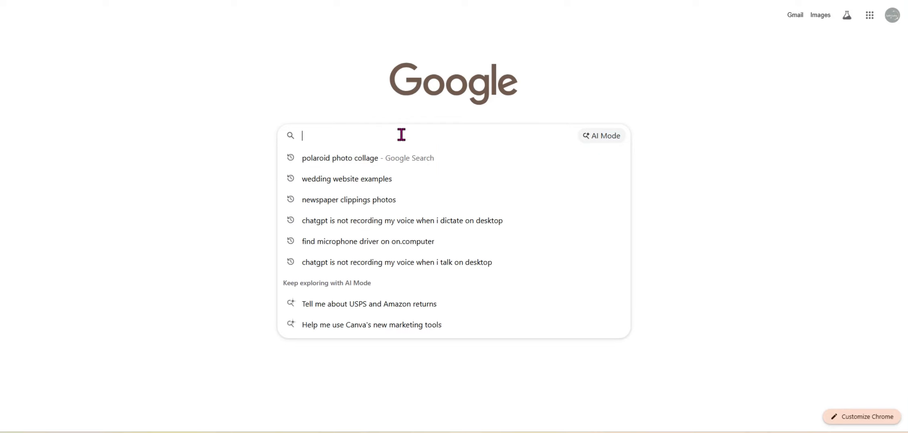
key(ctrl+v)
key(Return)
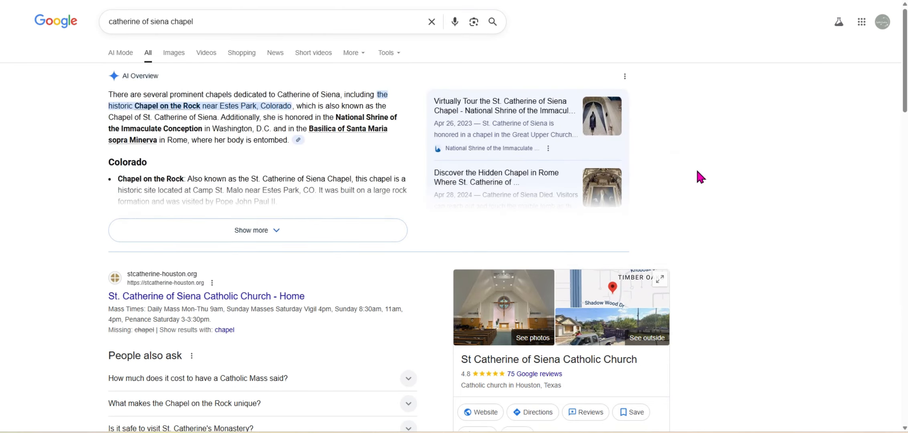
- Copy the share link of the St Catherine of Siena Catholic Church listing in the search results
scroll(697, 171, down, 4)
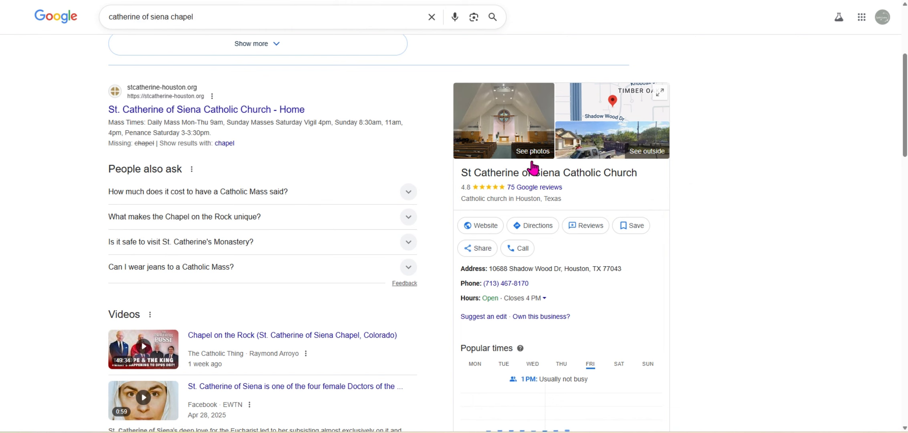
click(481, 248)
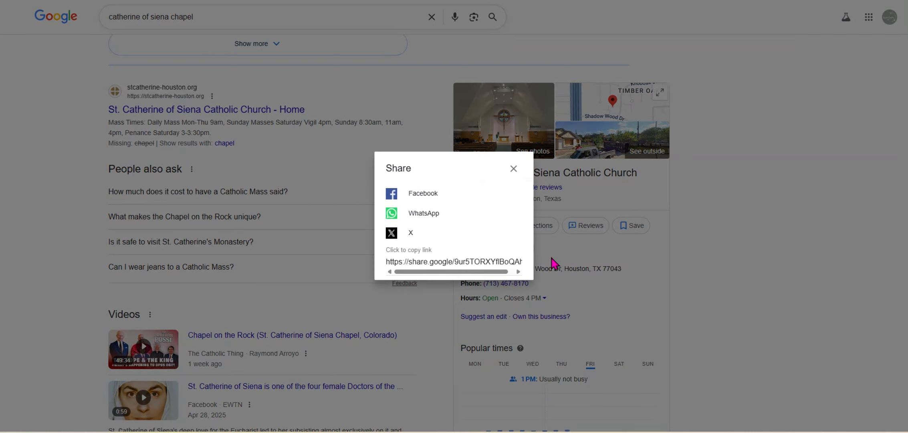
click(411, 250)
key(alt+Tab)
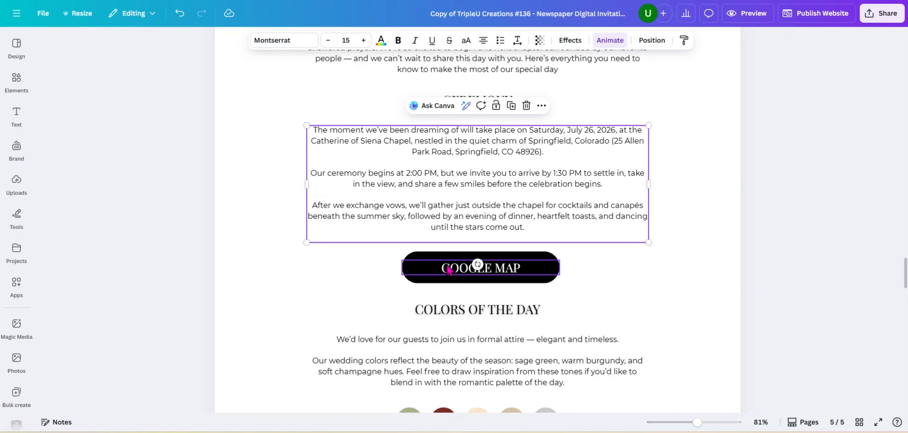
click(475, 268)
click(545, 240)
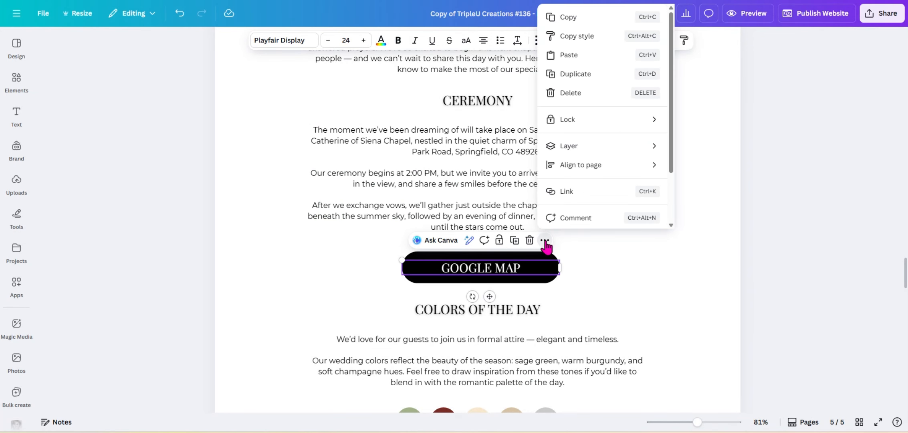
click(574, 193)
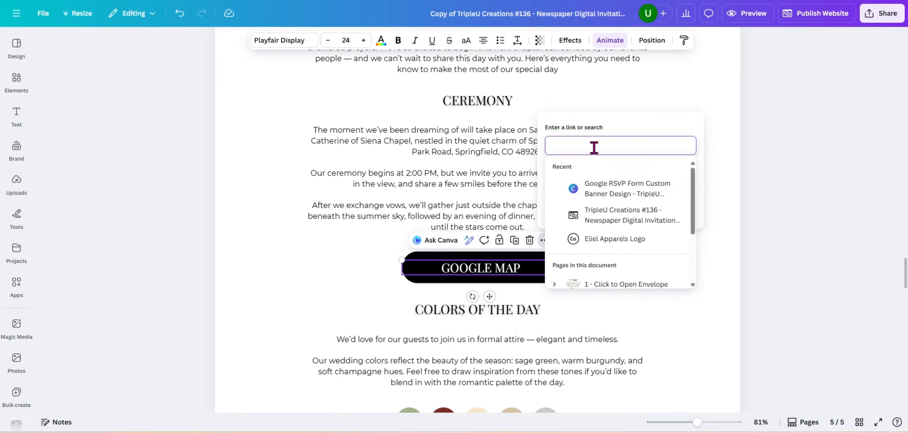
text(https://share.google/9ur5TORXYflBoQAhX)
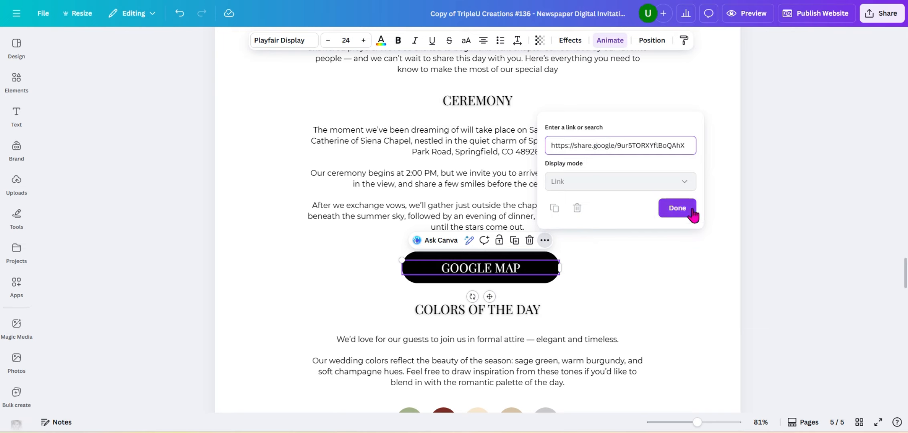
click(678, 208)
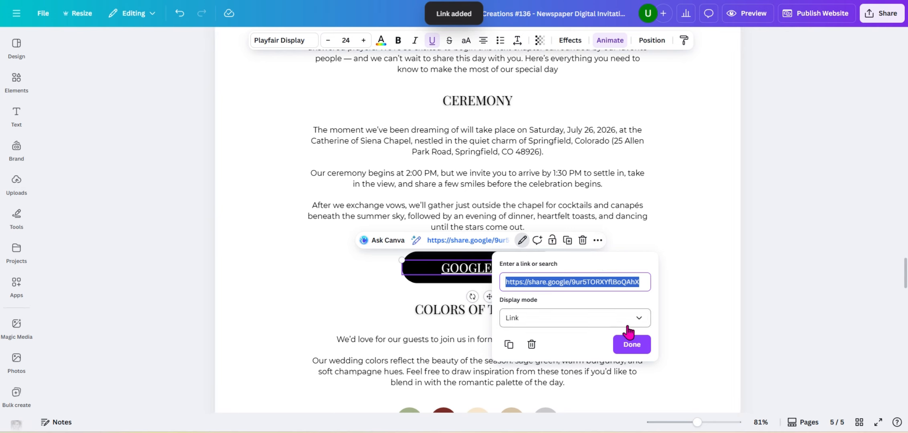
click(630, 344)
click(436, 50)
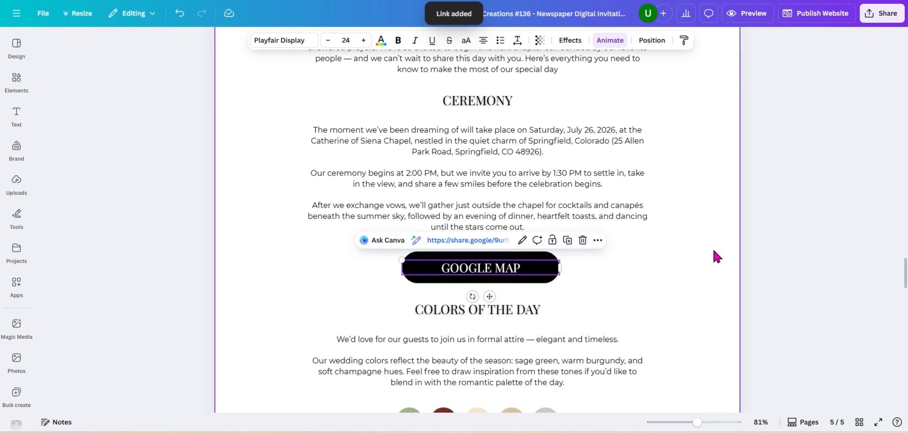
click(713, 245)
- Recolor the first circle under "COLORS OF THE DAY" with the custom green #669611
scroll(714, 242, down, 4)
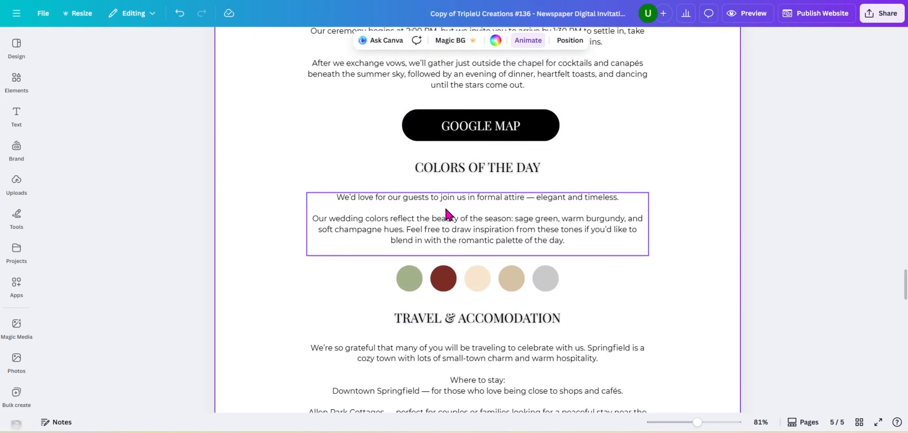
click(409, 282)
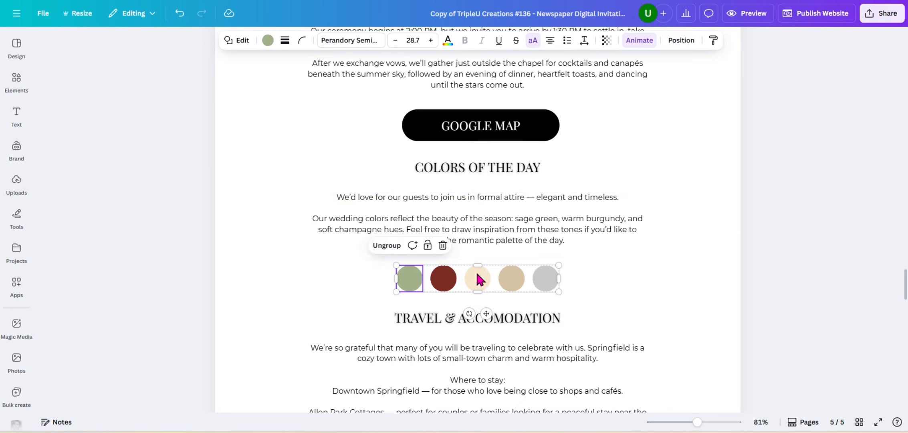
click(409, 282)
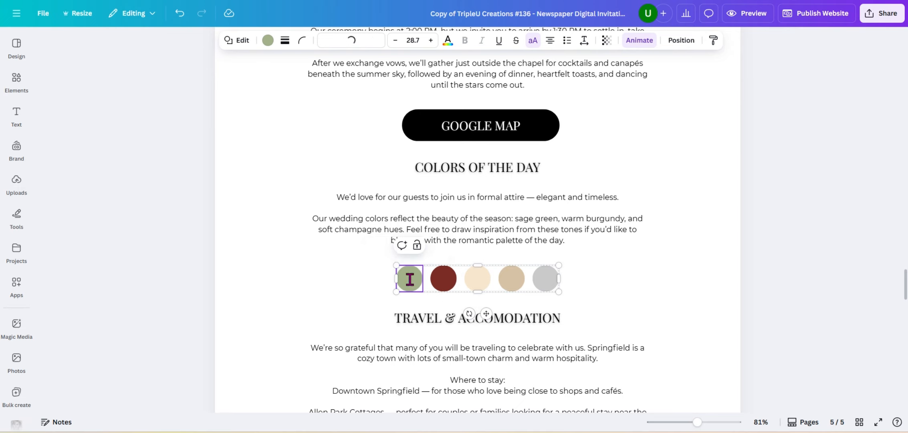
click(268, 41)
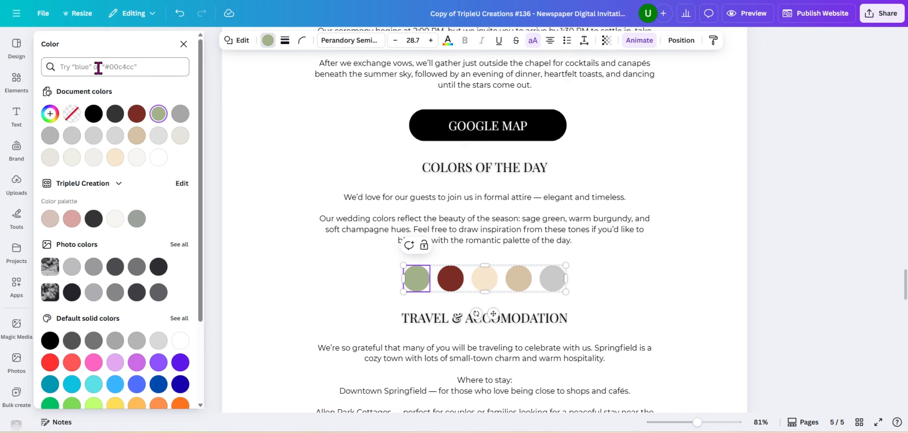
click(54, 120)
click(140, 181)
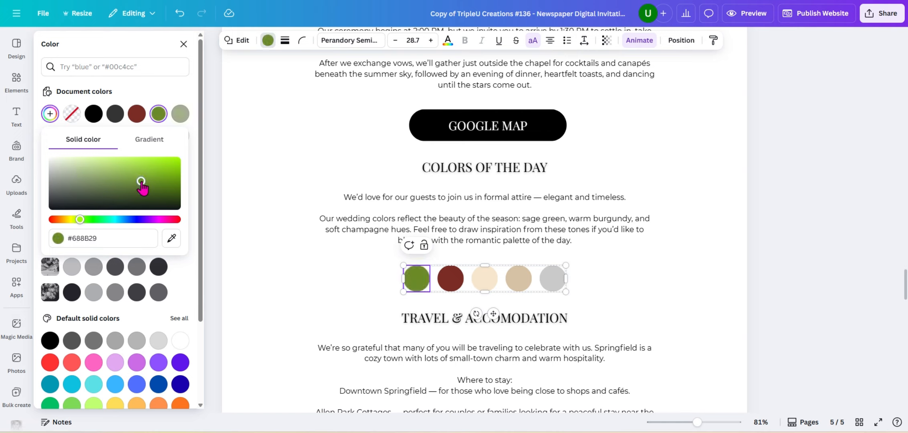
drag(141, 181, 164, 180)
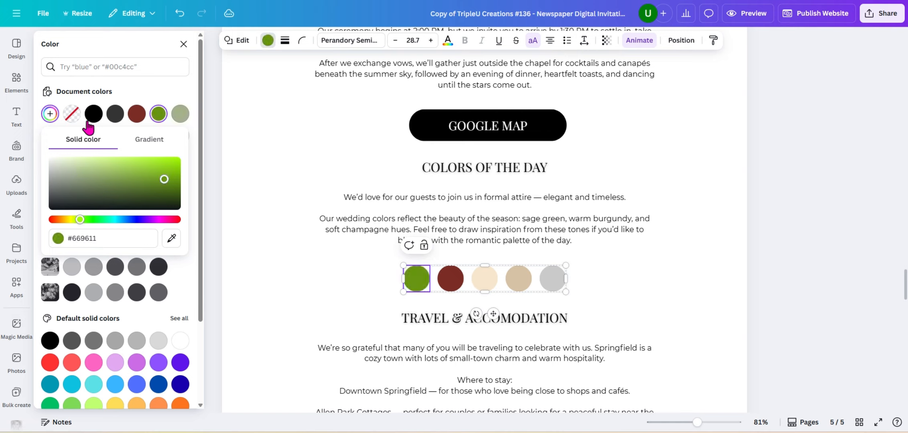
click(83, 67)
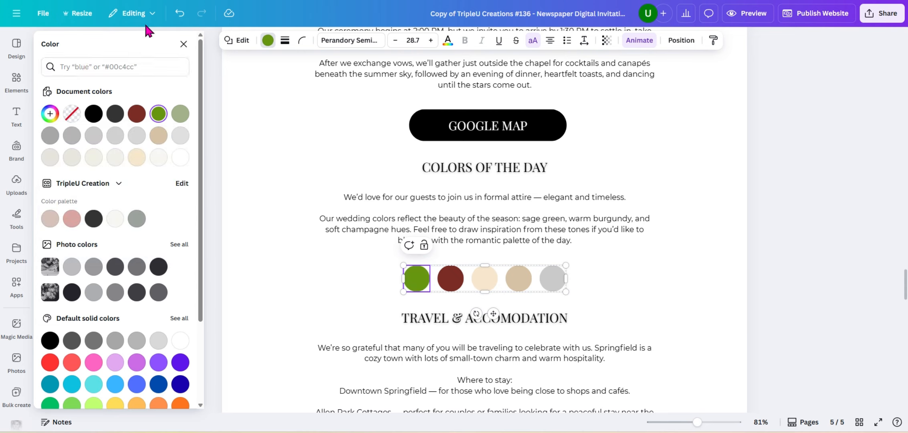
- Undo the first circle's latest color changes until it has a muted green, then deselect it
click(184, 17)
click(183, 17)
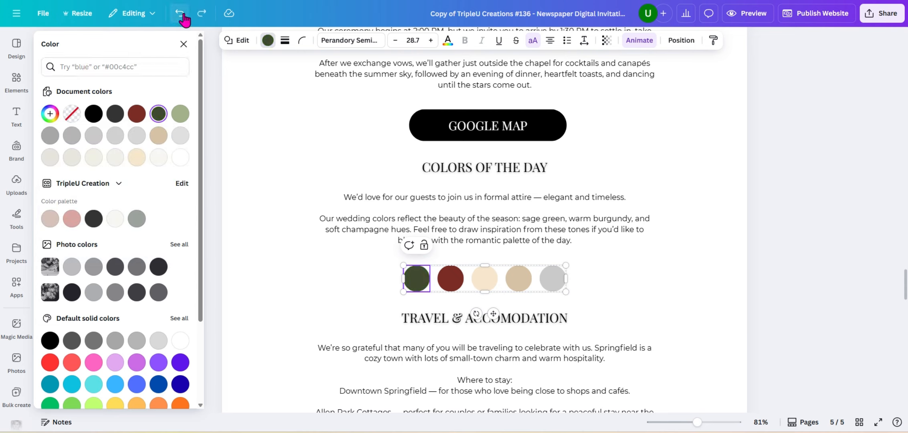
click(183, 17)
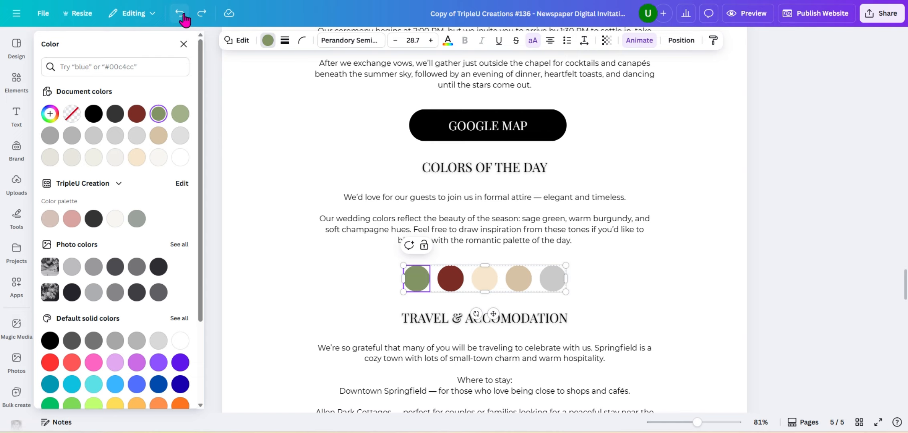
click(183, 17)
click(203, 16)
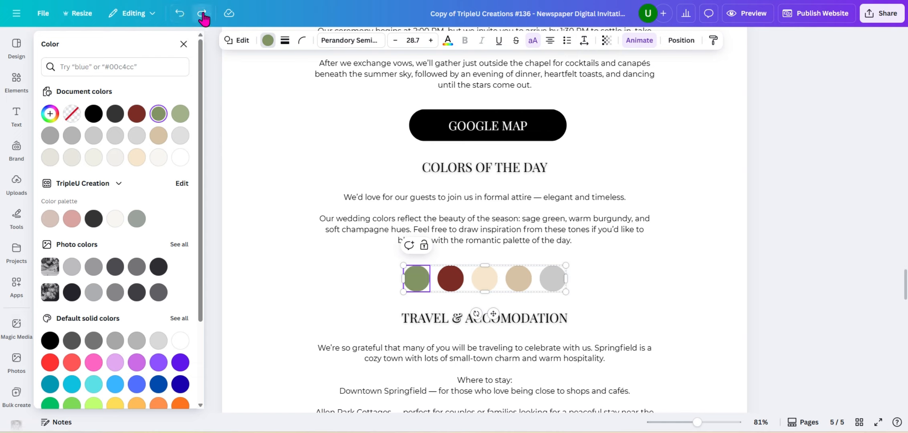
click(181, 15)
click(672, 265)
- Review page 5's sections from "TRAVEL & ACCOMODATION" through "GUEST TIP", "CHILDREN & CHILDCARE" and "GIFT REGISTRY" to the FAQs
scroll(672, 270, down, 4)
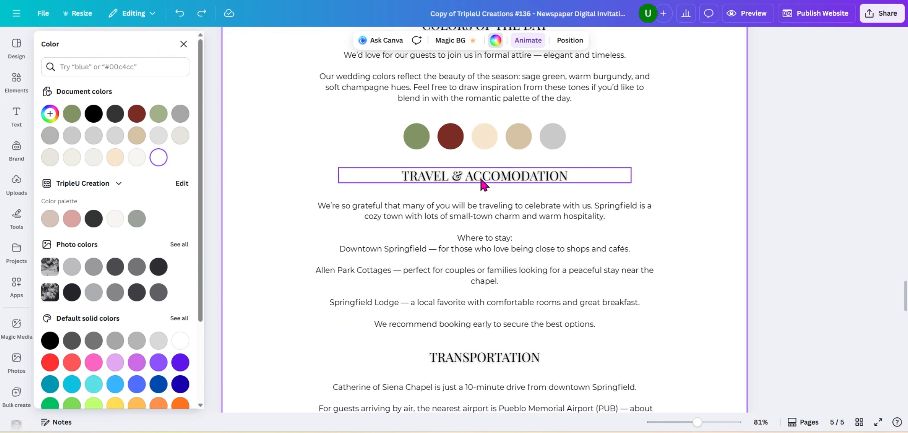
scroll(514, 285, down, 1)
scroll(513, 281, down, 2)
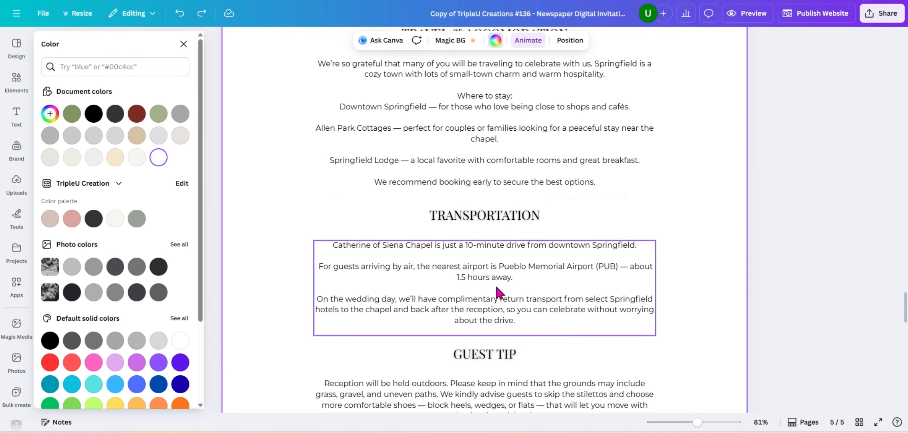
scroll(495, 294, down, 4)
scroll(488, 232, down, 2)
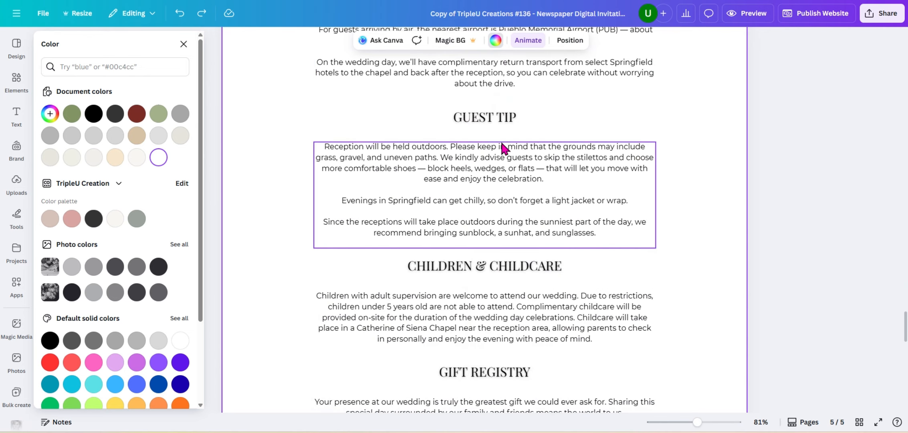
click(490, 119)
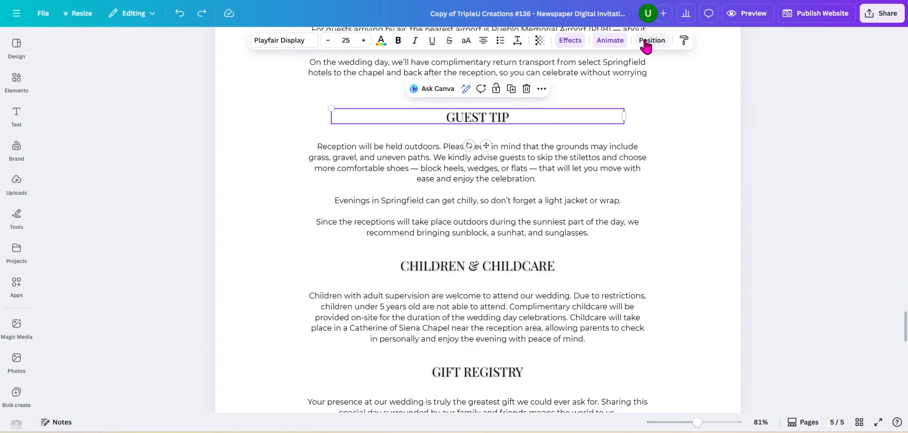
scroll(541, 314, down, 9)
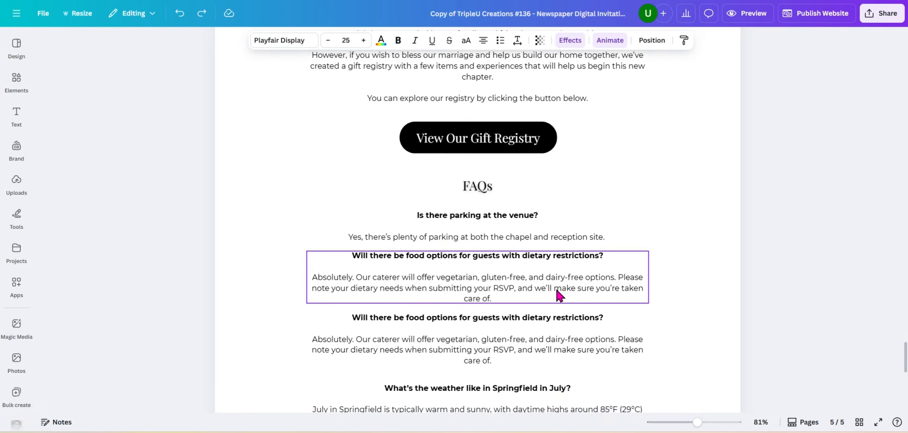
scroll(555, 296, up, 5)
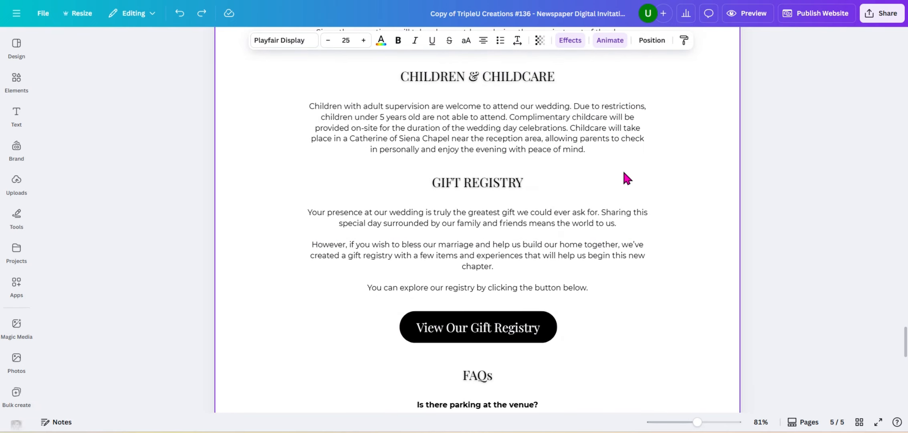
- Browse the page animation styles available for page 5 without applying a different one
click(250, 141)
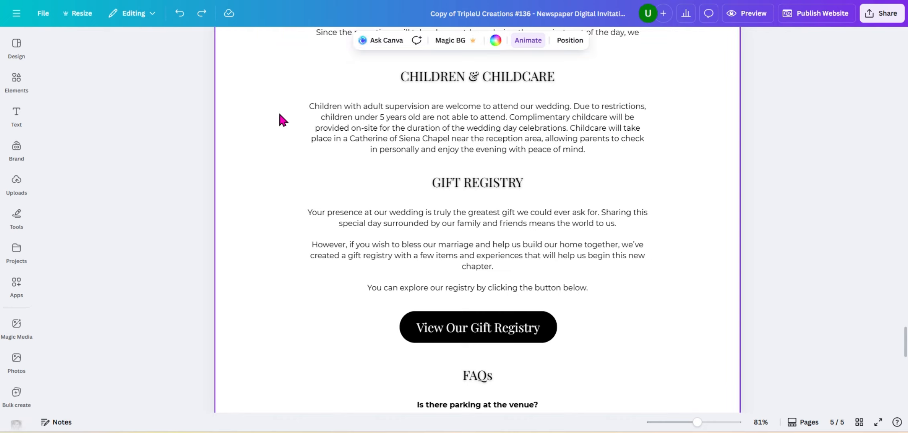
click(527, 42)
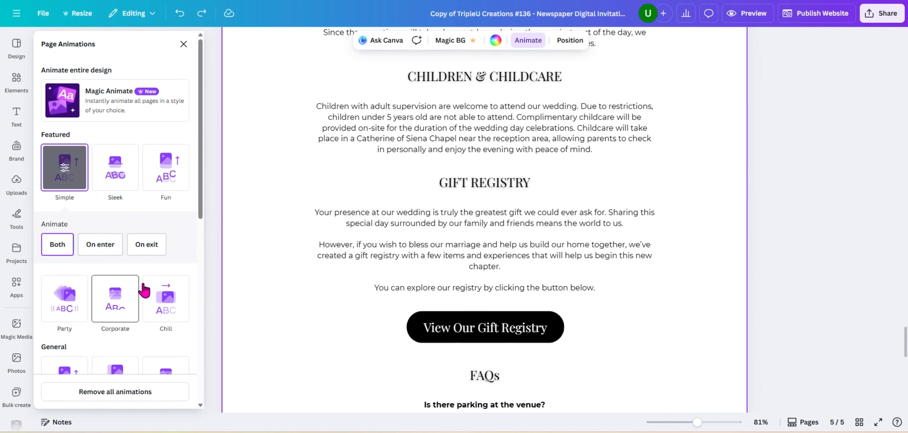
scroll(144, 289, down, 5)
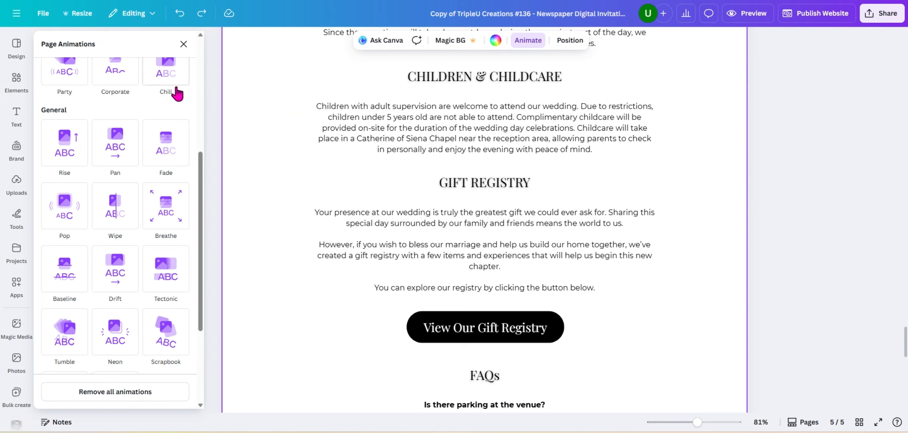
click(183, 43)
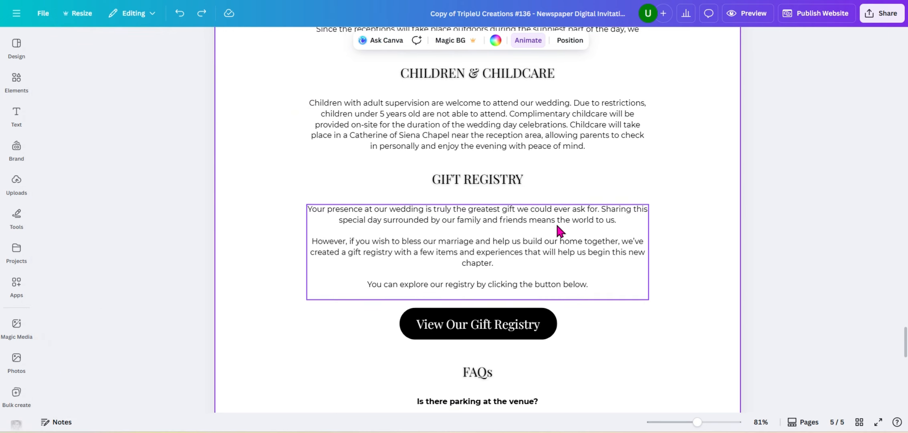
scroll(556, 225, down, 3)
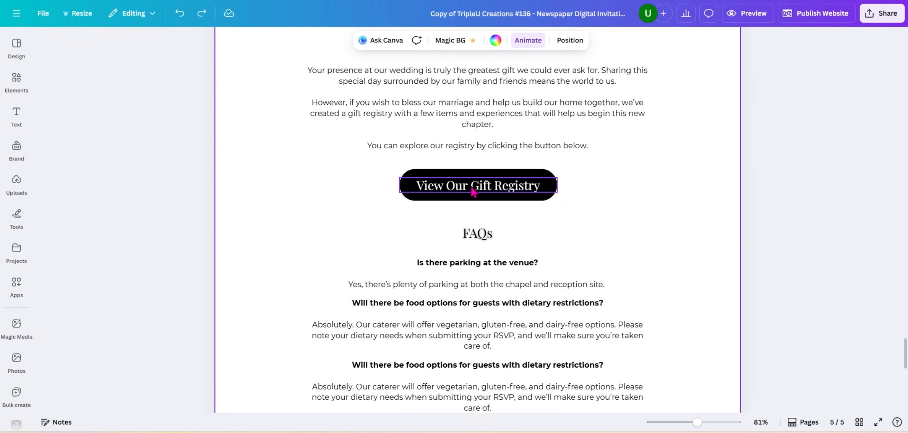
click(473, 191)
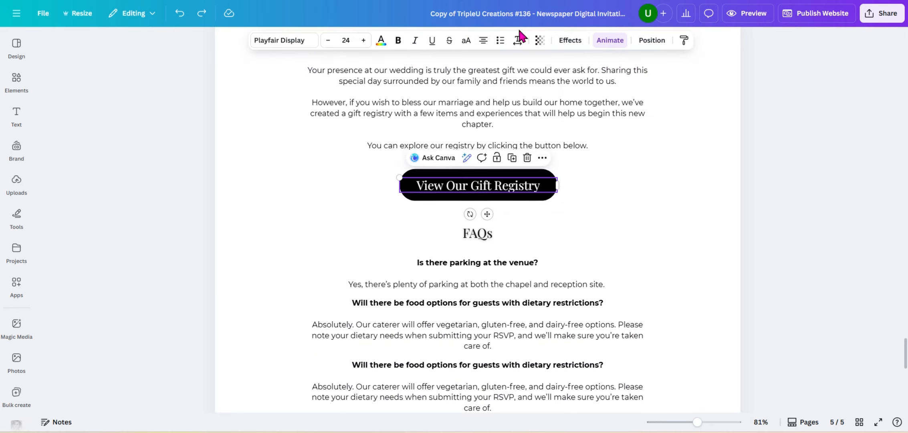
click(542, 157)
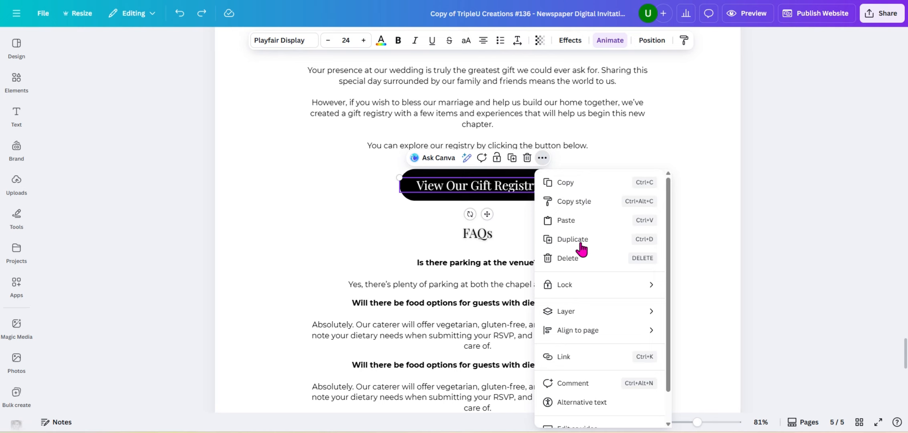
click(584, 355)
right_click(608, 205)
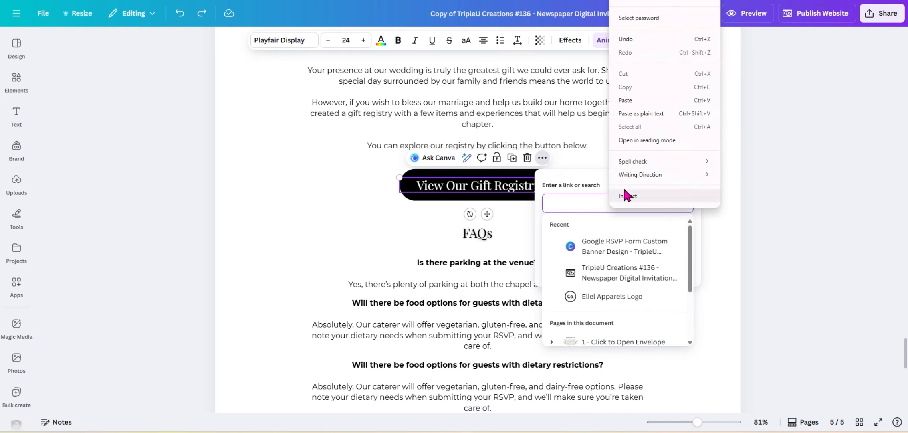
click(644, 101)
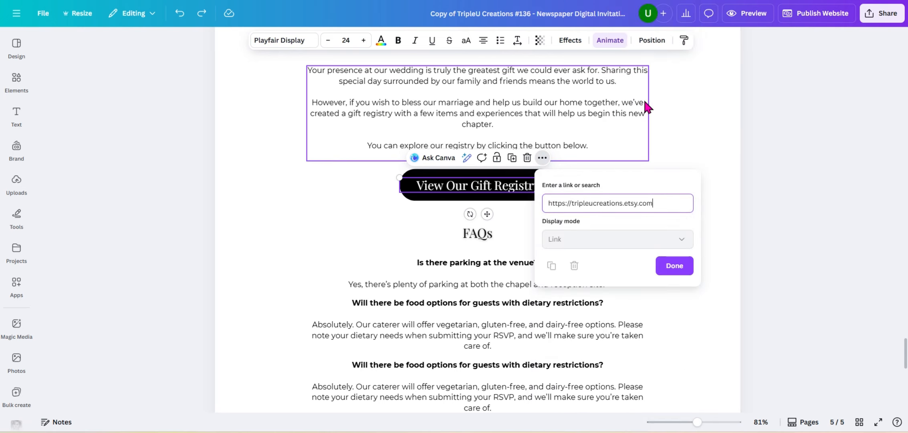
click(686, 271)
click(632, 263)
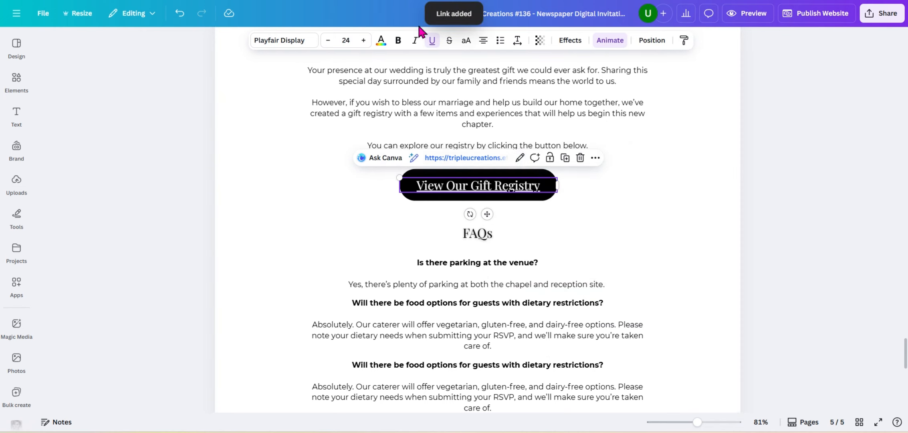
click(429, 44)
click(638, 253)
- Review the FAQs on page 5 down to the closing "WITH GRATITUDE & LOVE" footer
scroll(537, 235, down, 1)
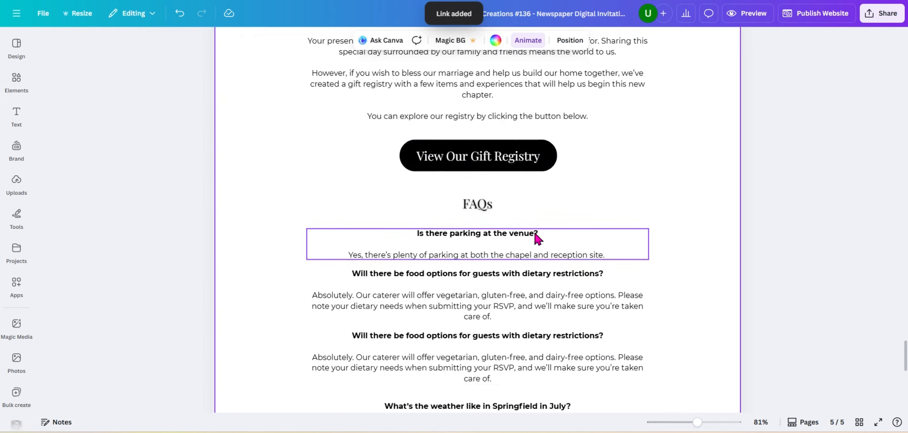
scroll(537, 238, down, 3)
scroll(532, 235, down, 6)
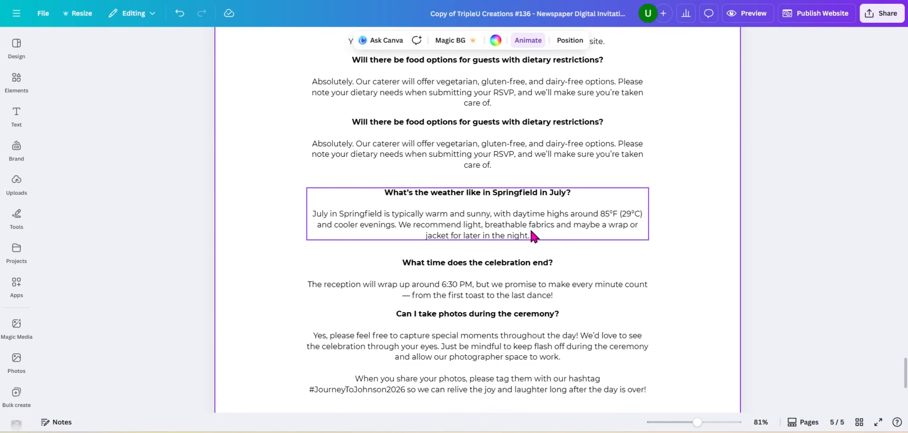
scroll(530, 219, down, 1)
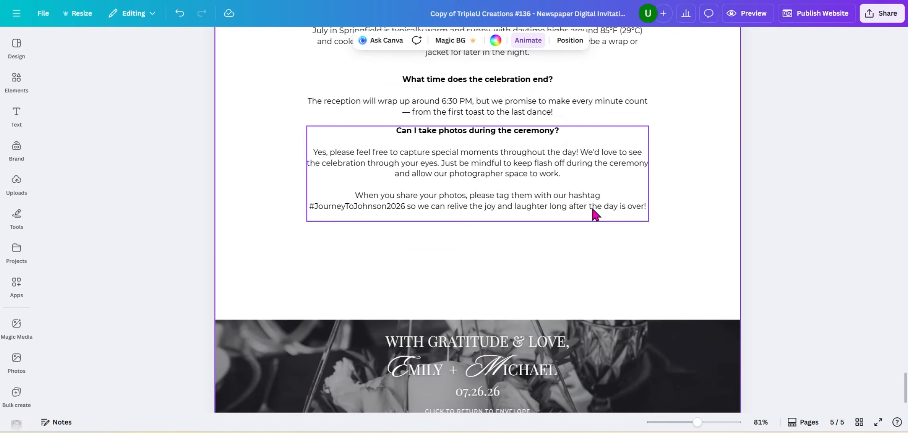
- Link the "CLICK TO RETURN TO ENVELOPE" text in page 5's footer to the page "1 - Click to Open Envelope"
scroll(591, 204, down, 1)
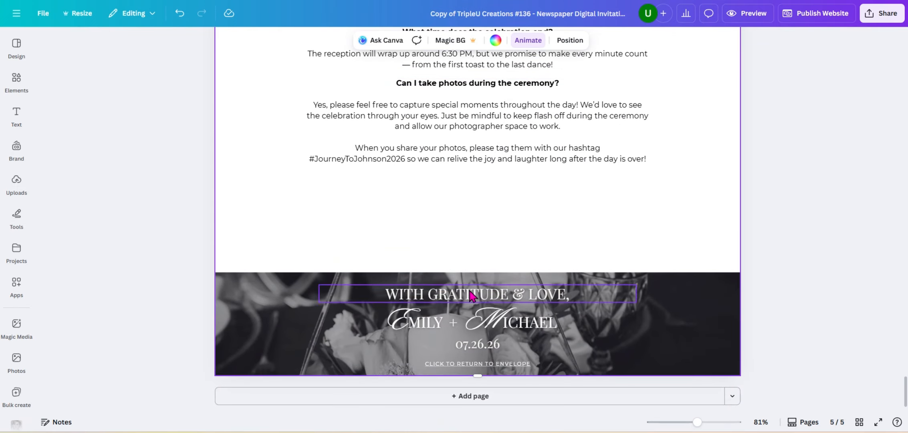
click(499, 366)
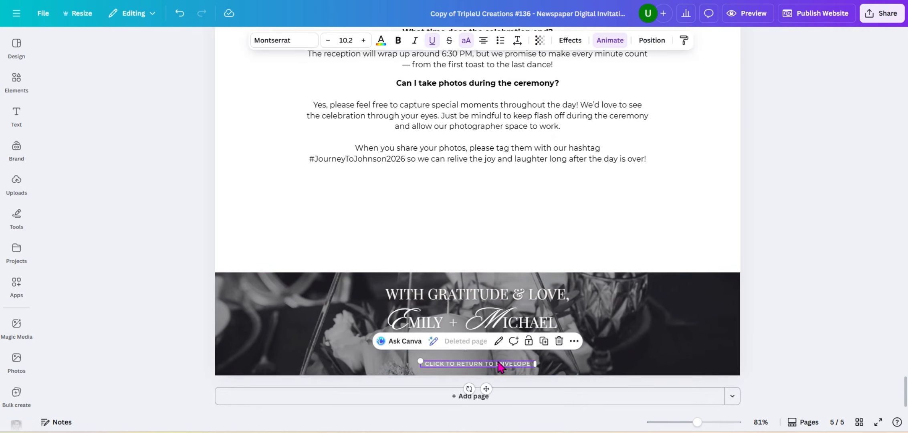
click(573, 341)
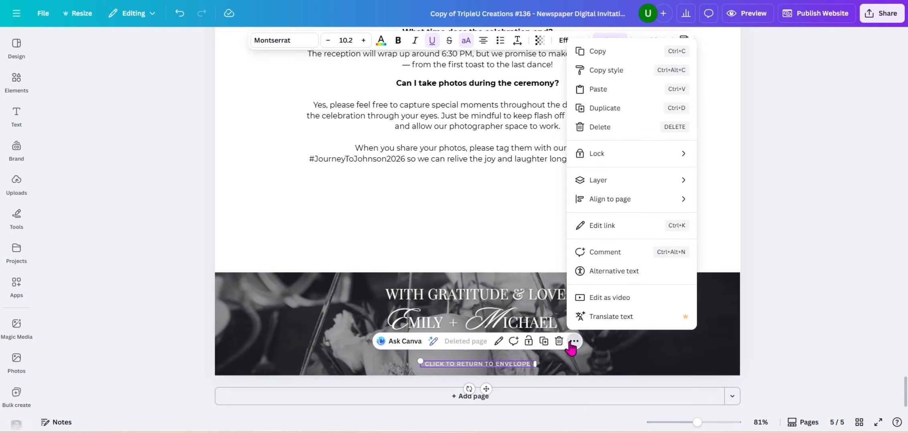
click(612, 226)
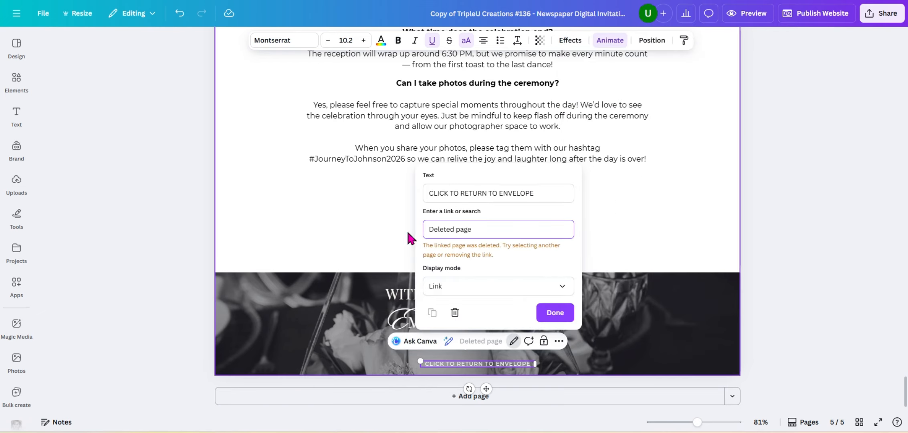
triple_click(478, 231)
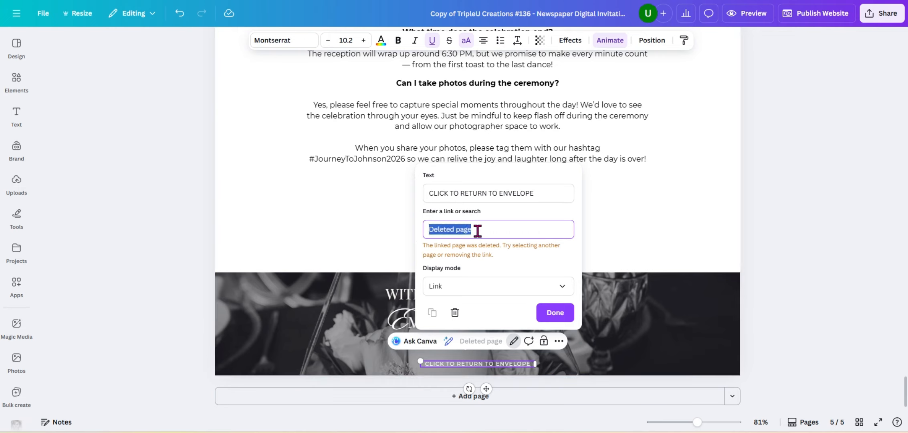
key(BackSpace)
scroll(501, 309, down, 3)
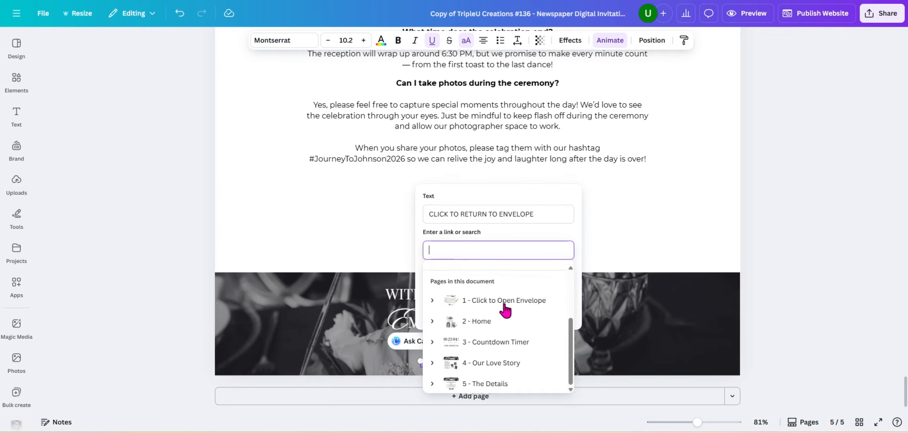
click(497, 302)
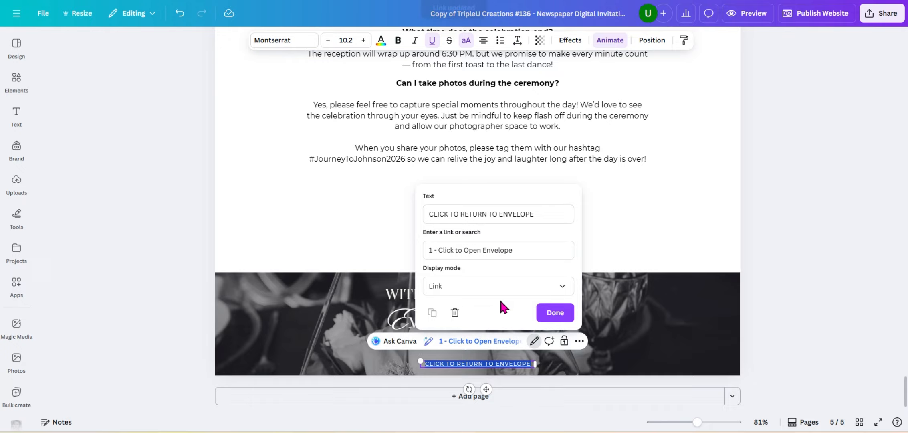
click(567, 318)
click(653, 230)
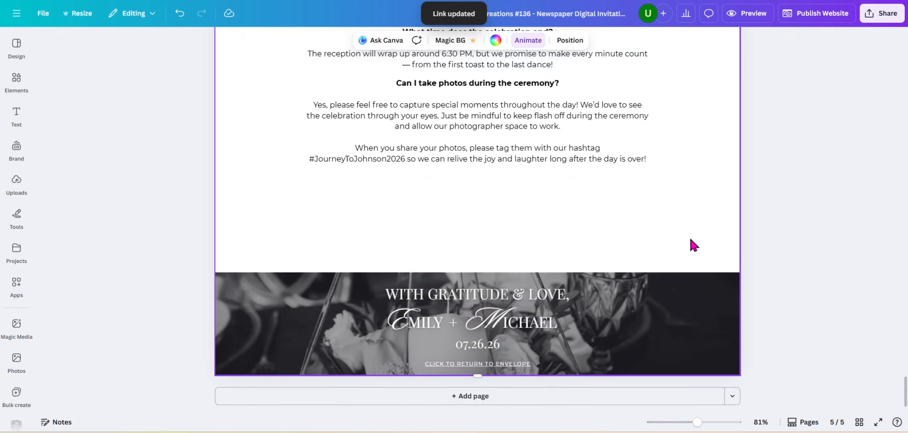
- Preview the website from page 1 and test the "Click to open ..." link on the envelope page
scroll(687, 243, up, 1)
scroll(683, 238, up, 15)
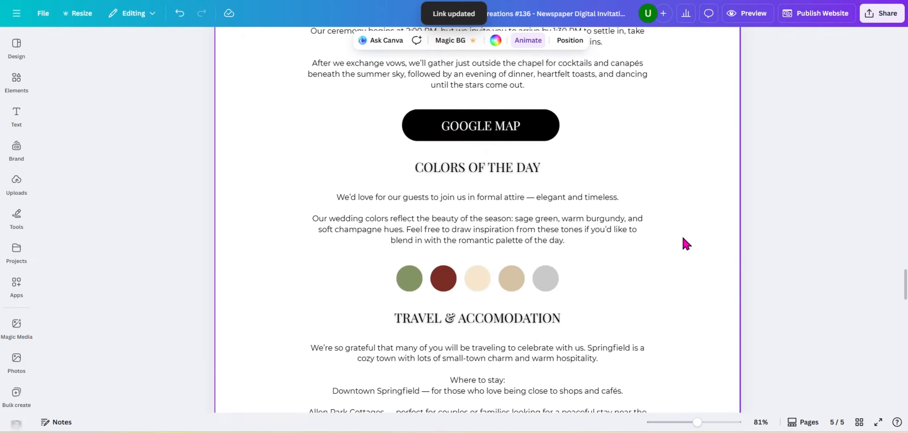
scroll(683, 238, up, 10)
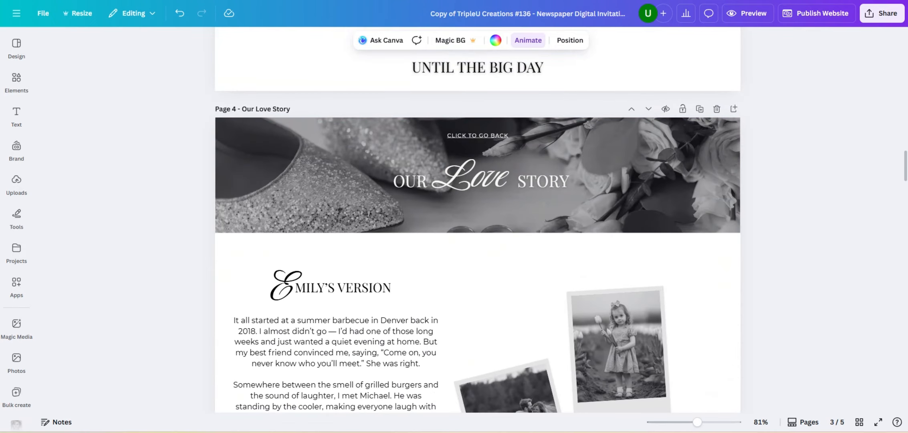
drag(904, 168, 905, 44)
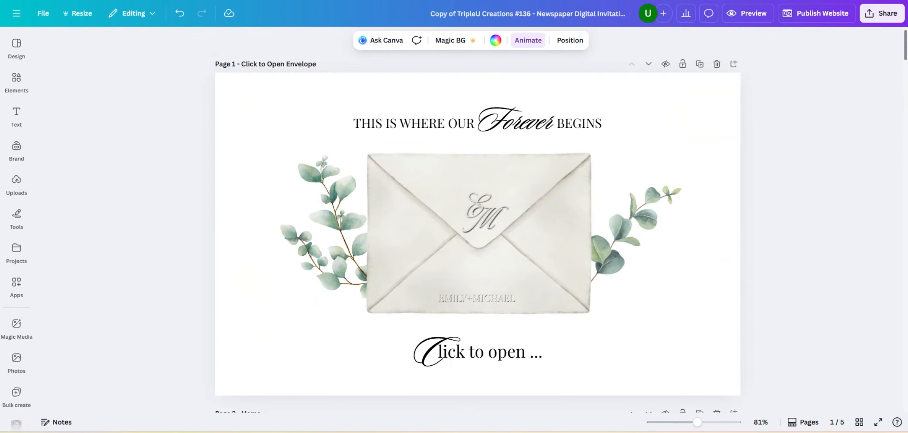
click(754, 18)
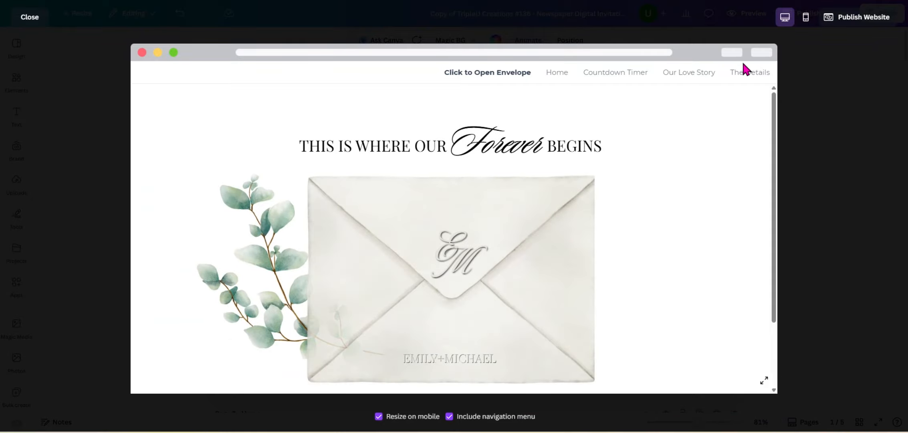
scroll(517, 341, down, 2)
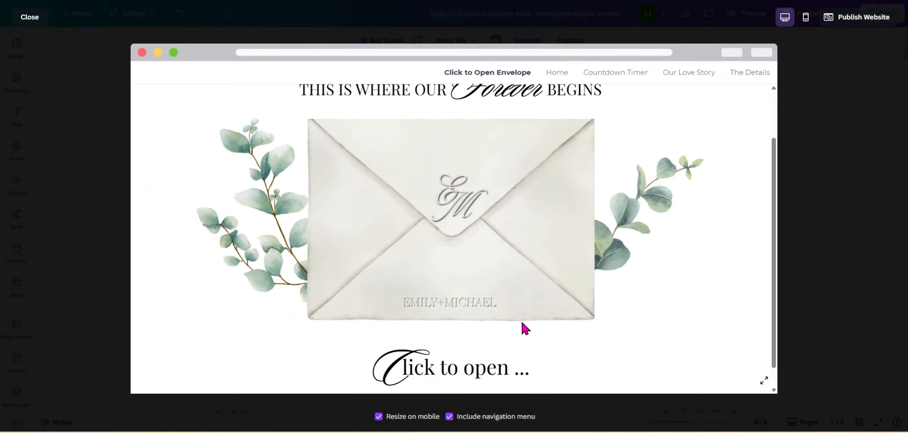
scroll(521, 322, down, 1)
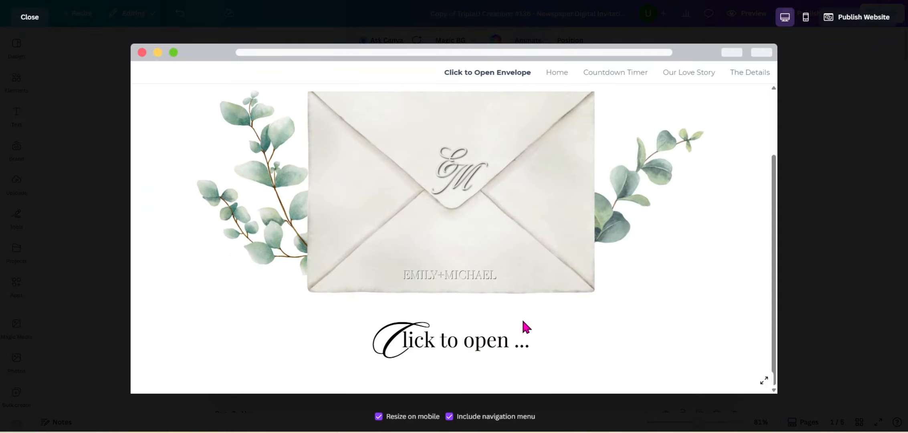
click(465, 344)
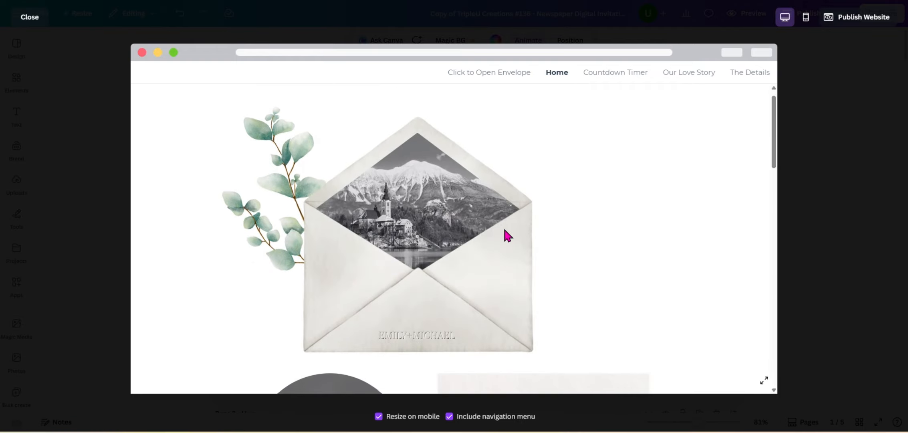
- Test the RSVP card's link and the "CLICK FOR Wedding DETAILS" badge link on the previewed Home page
scroll(505, 231, down, 10)
scroll(506, 236, down, 4)
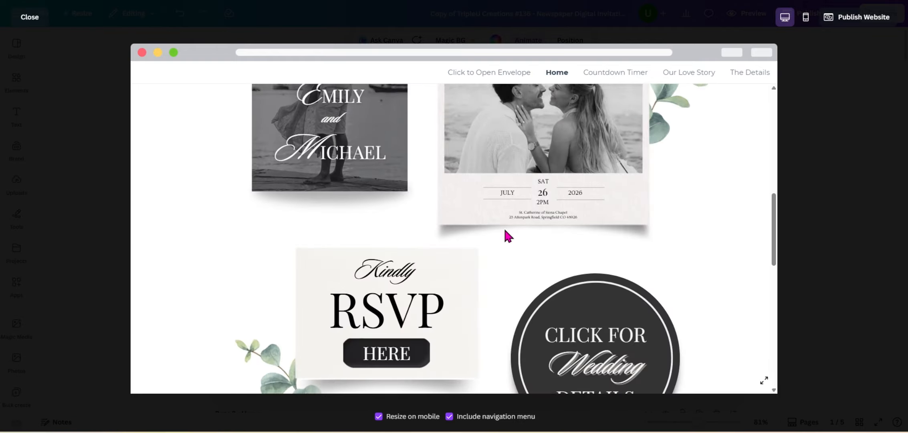
click(389, 263)
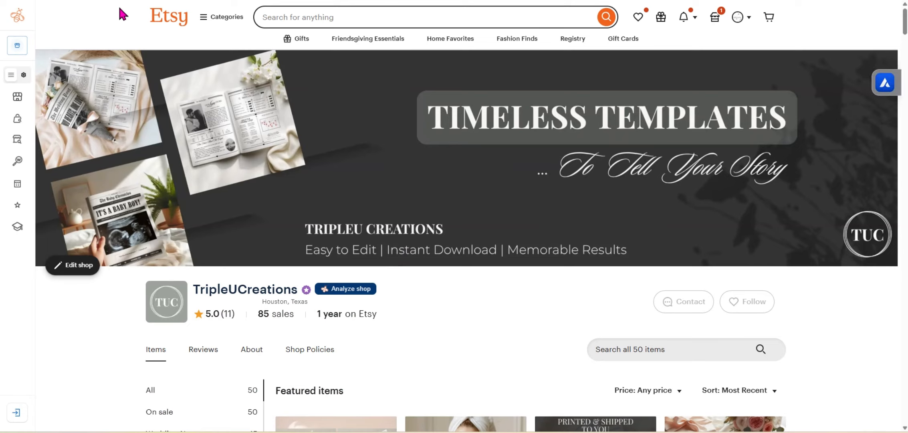
key(ctrl+w)
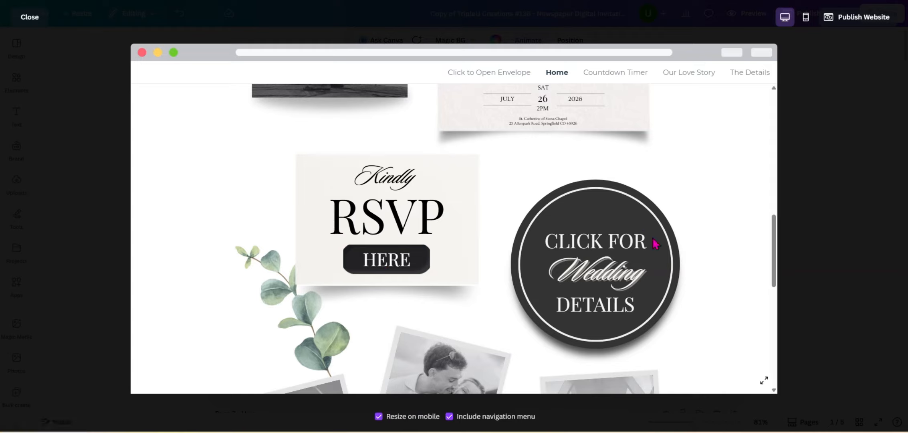
click(588, 250)
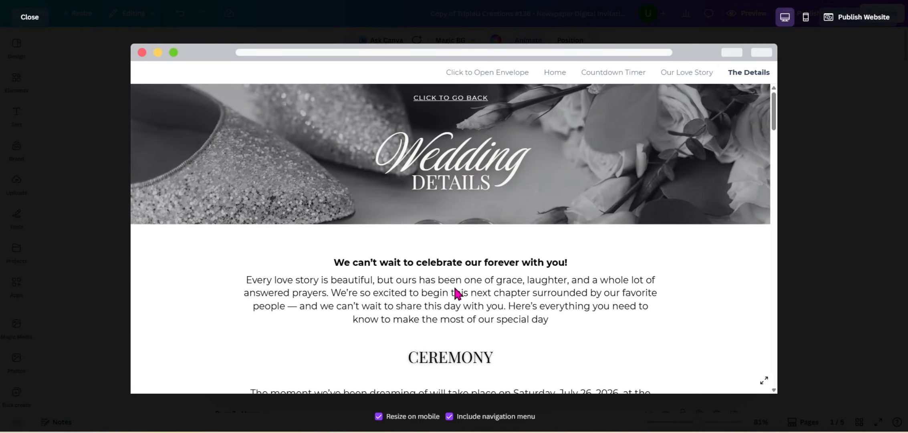
- Test the preview's navigation menu links for Home, Click to Open Envelope, Countdown Timer, Our Love Story and The Details
click(558, 78)
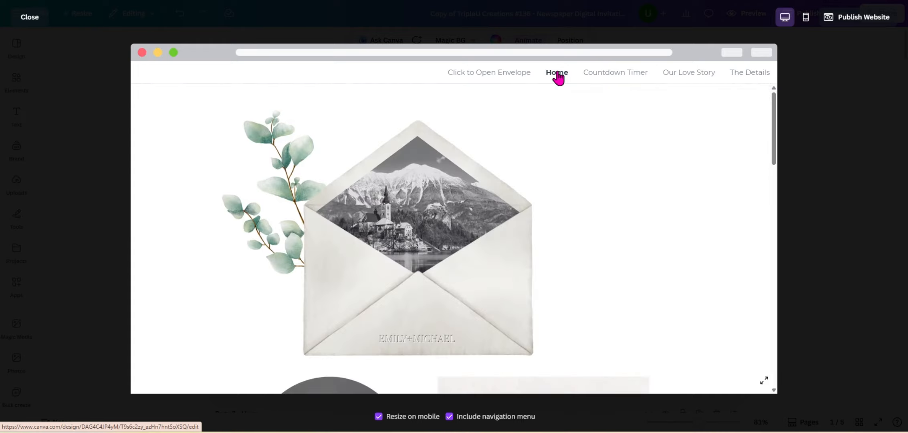
click(499, 78)
click(594, 76)
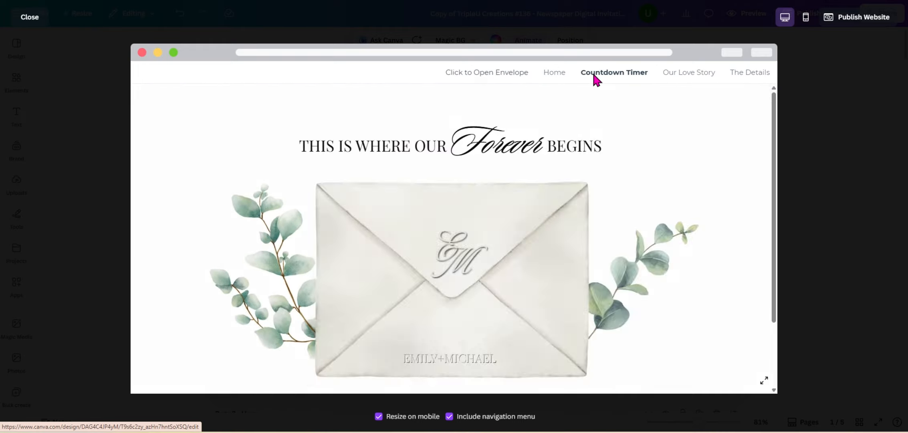
click(679, 76)
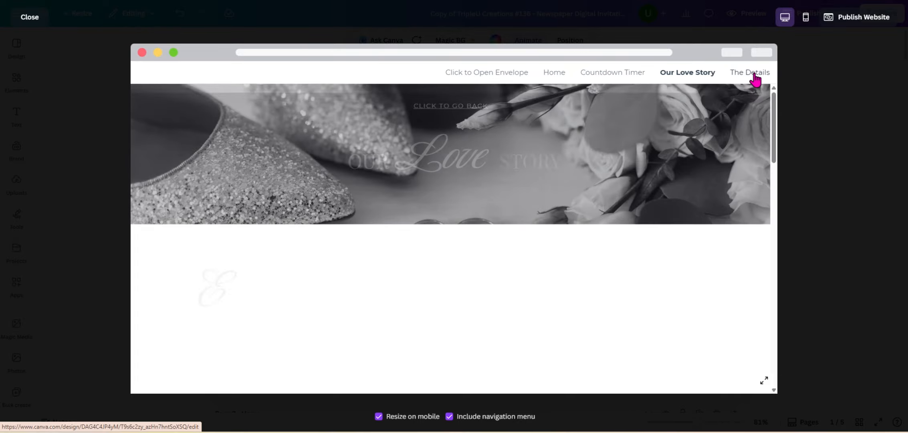
click(754, 76)
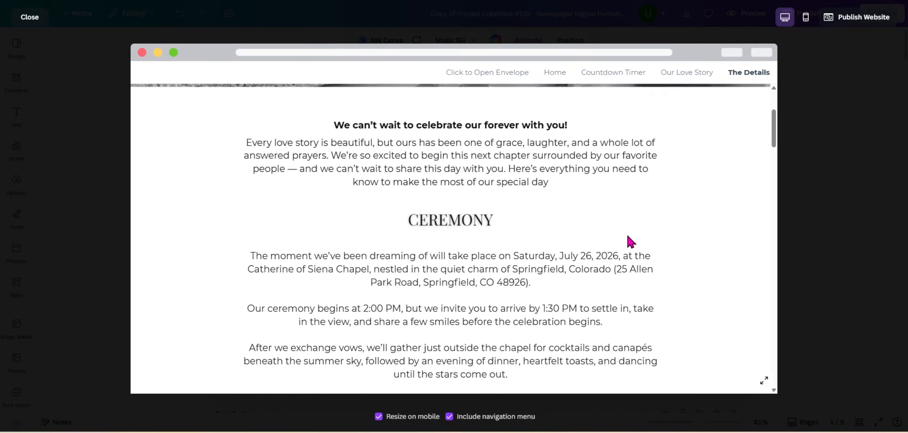
click(615, 77)
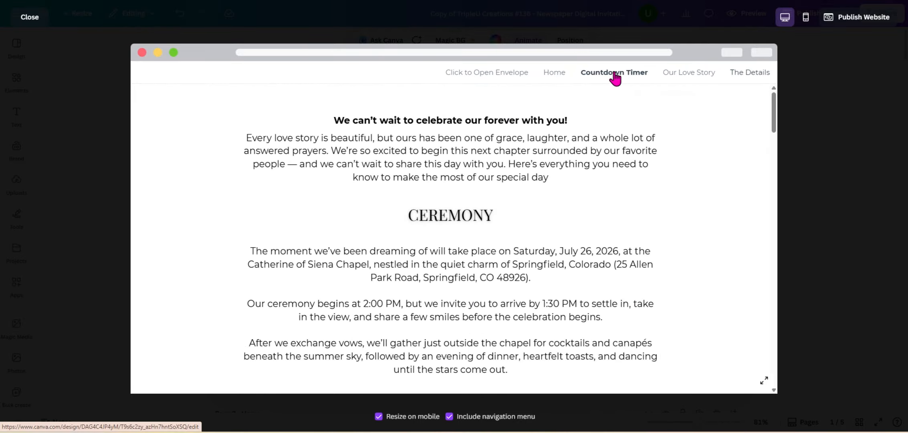
- Review the previewed Home page down to its footer and test the "CLICK TO RETURN TO ENVELOPE" link
click(550, 76)
scroll(543, 237, down, 10)
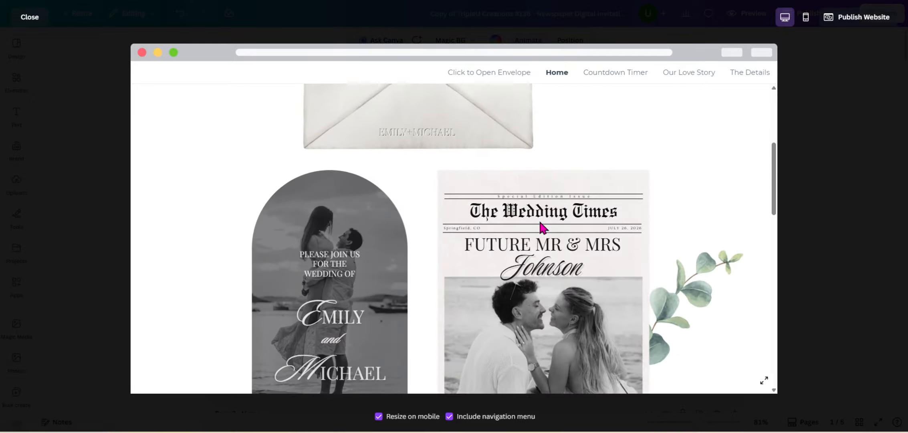
scroll(544, 241, down, 10)
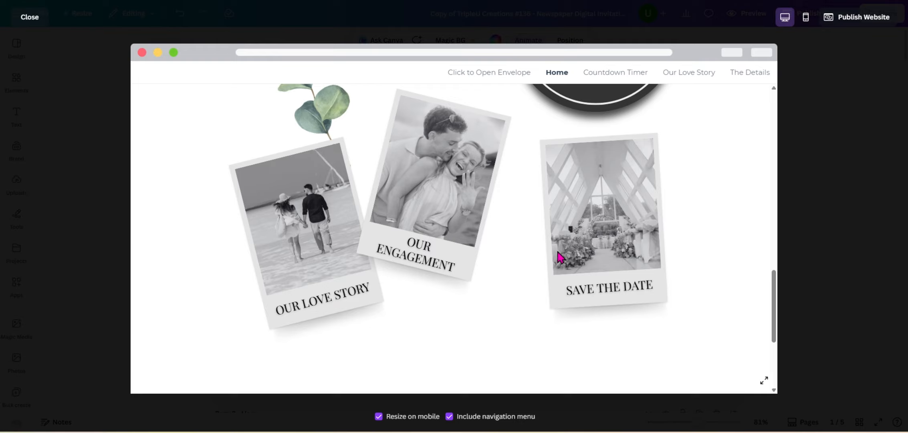
scroll(559, 257, down, 5)
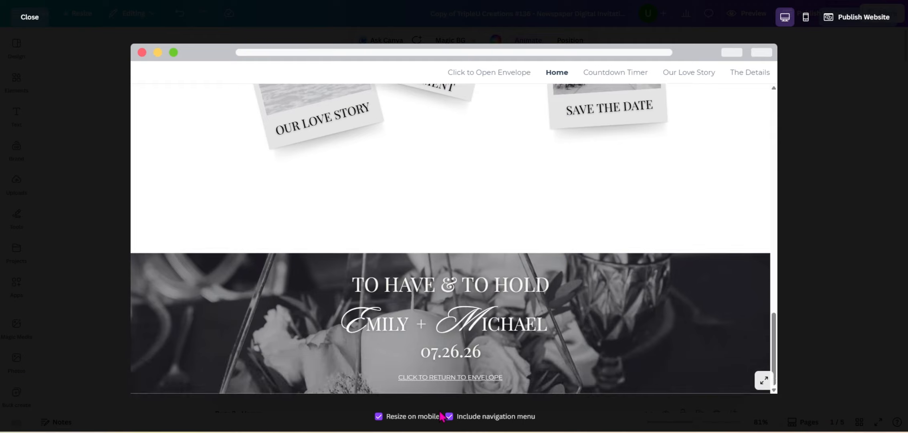
click(437, 377)
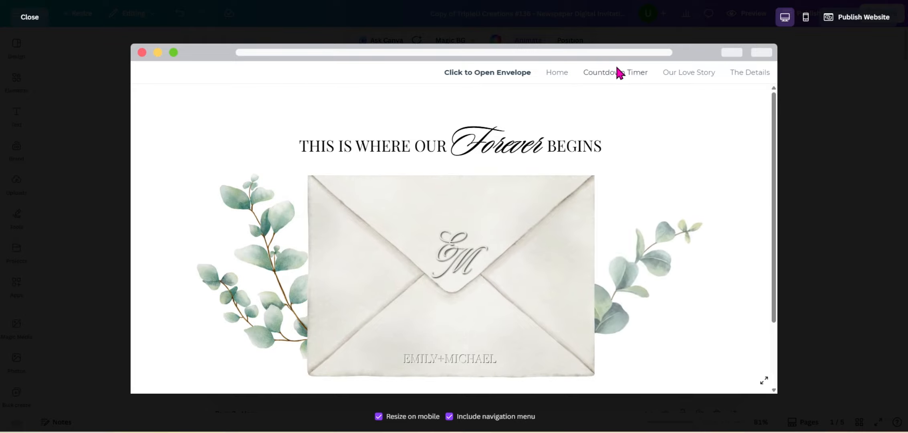
- Look over the previewed Home page down to its footer again and go to the Countdown Timer page
click(560, 75)
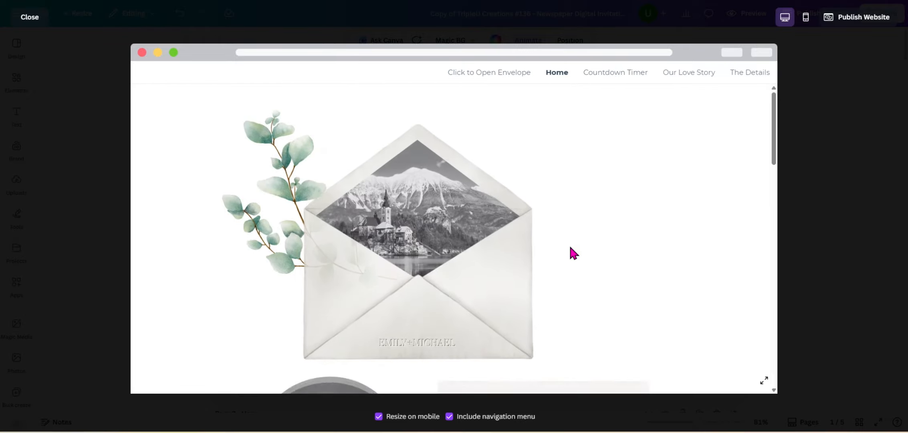
scroll(569, 265, down, 10)
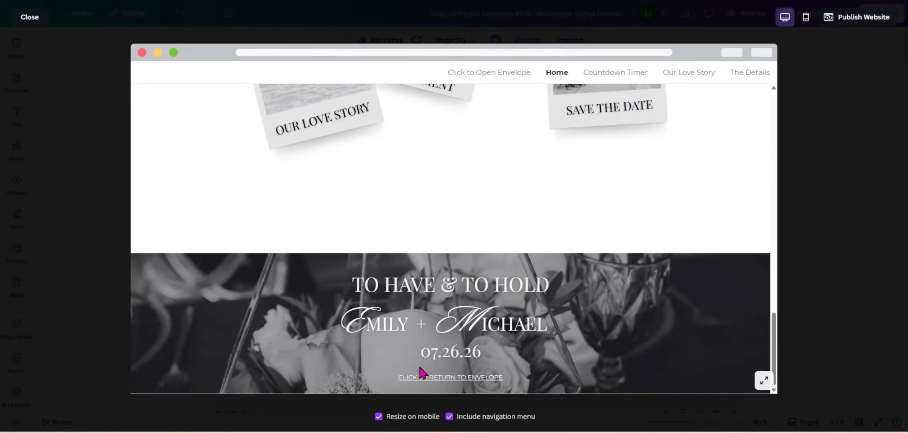
scroll(551, 197, up, 7)
click(607, 72)
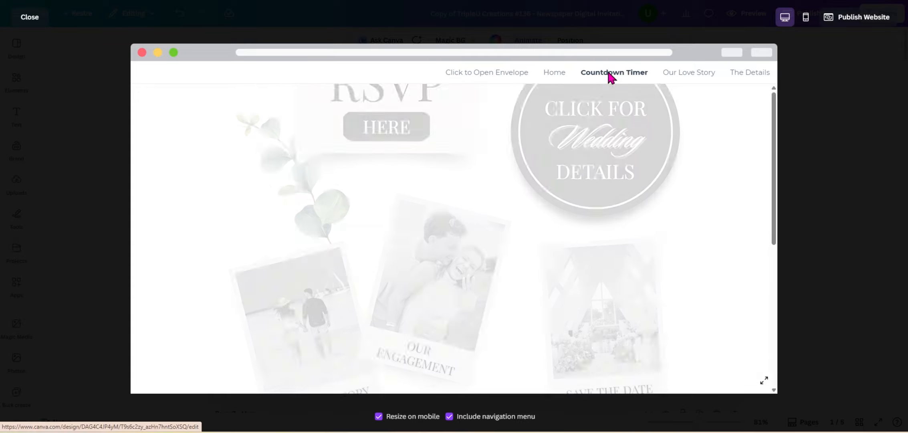
- Review the previewed Our Love Story page's opening section and test its "CLICK TO GO BACK" link
click(681, 73)
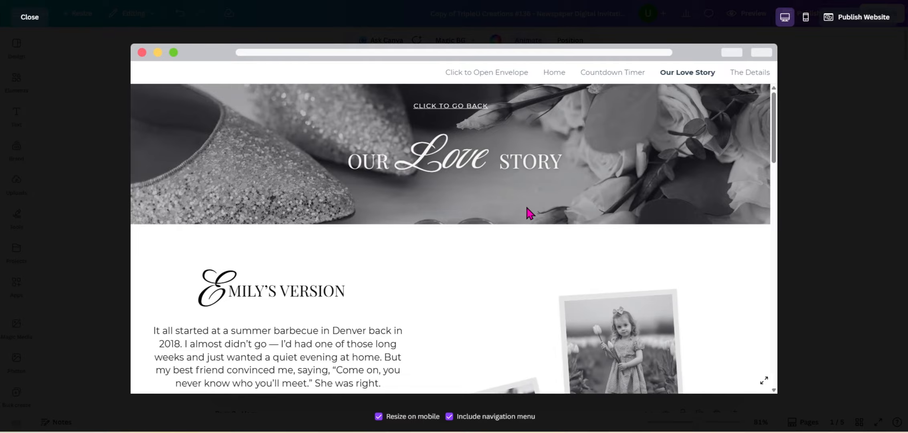
scroll(526, 205, down, 1)
scroll(525, 208, up, 1)
scroll(522, 203, down, 2)
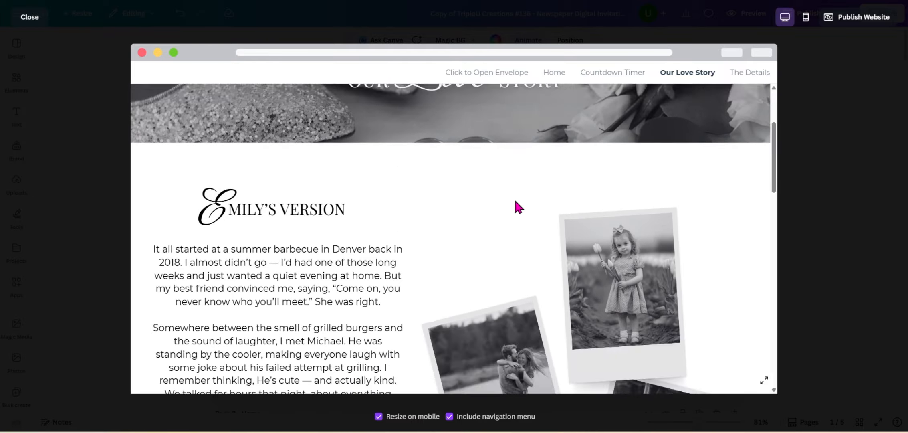
scroll(519, 207, down, 3)
scroll(496, 192, up, 5)
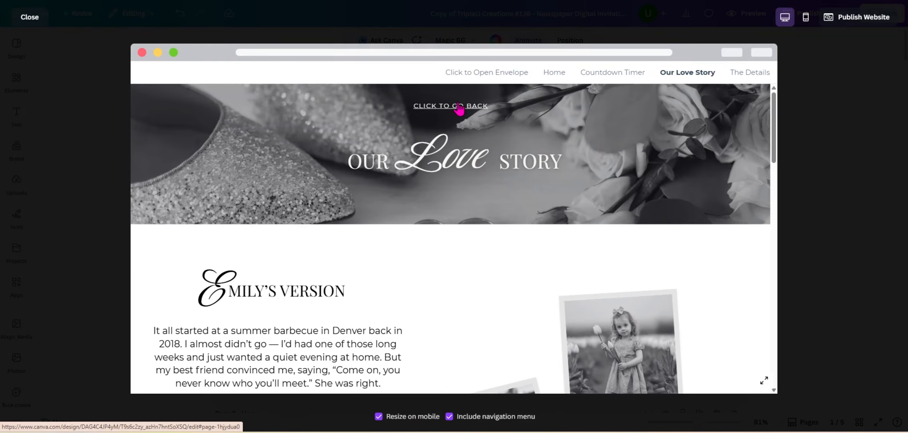
click(459, 108)
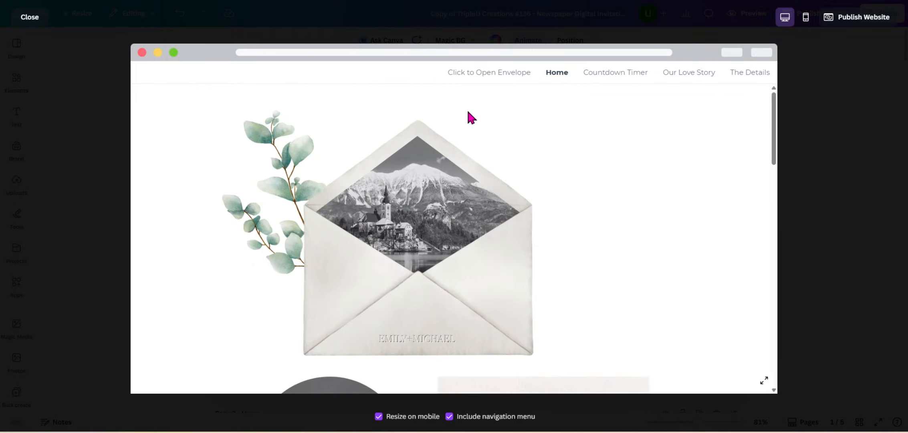
- Review the previewed Our Love Story page down to its footer and test the "CLICK TO RETURN TO ENVELOPE" link
click(686, 75)
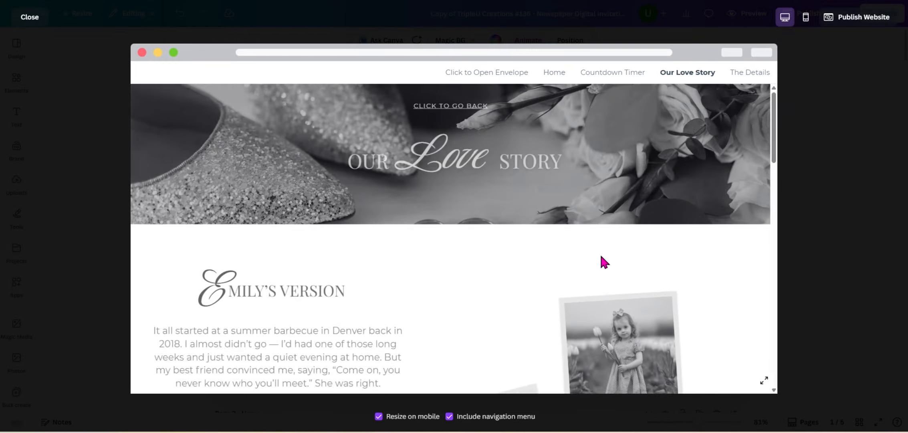
scroll(601, 256, down, 3)
scroll(603, 255, down, 10)
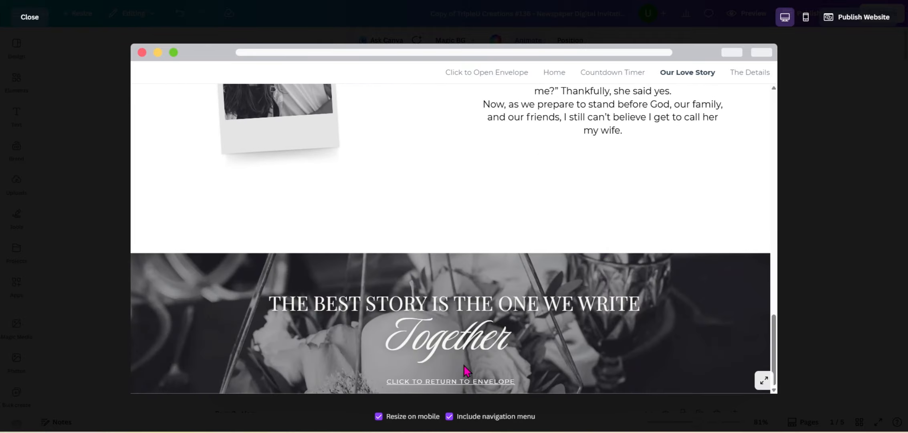
click(443, 383)
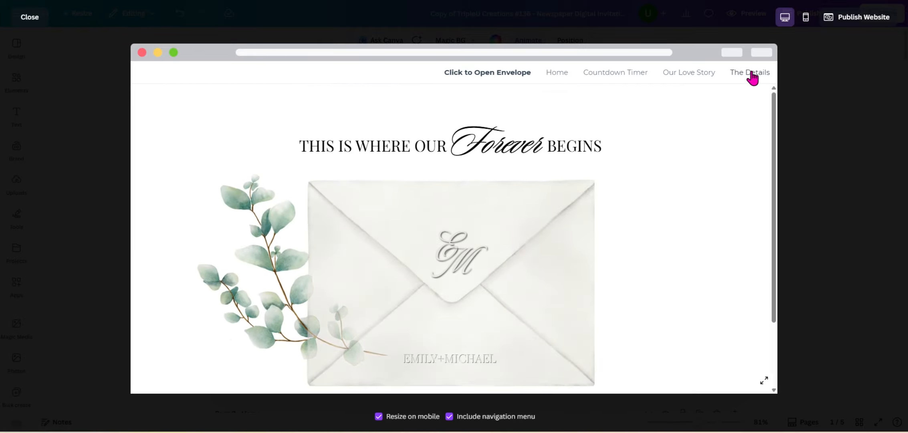
- Test the "Click to open ..." envelope link and go on from the previewed Home page to The Details page
scroll(675, 177, down, 2)
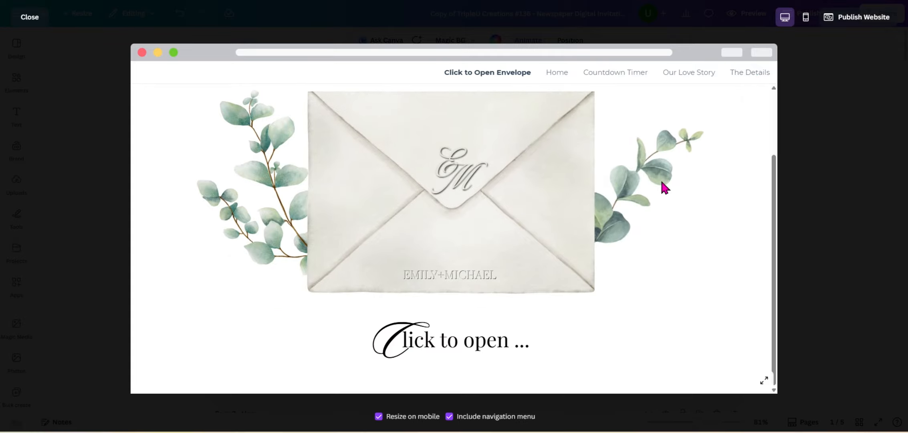
click(477, 343)
scroll(619, 261, down, 6)
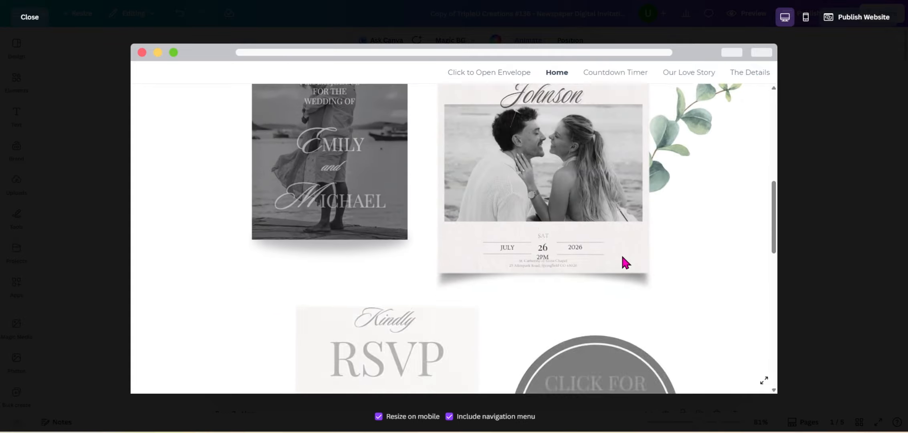
click(628, 141)
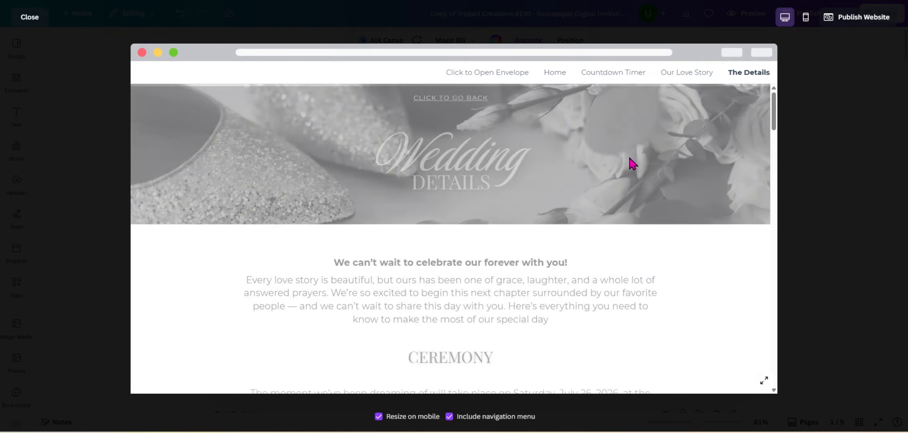
- Review the previewed Details page's ceremony section and test its "GOOGLE MAP" link
scroll(661, 251, down, 8)
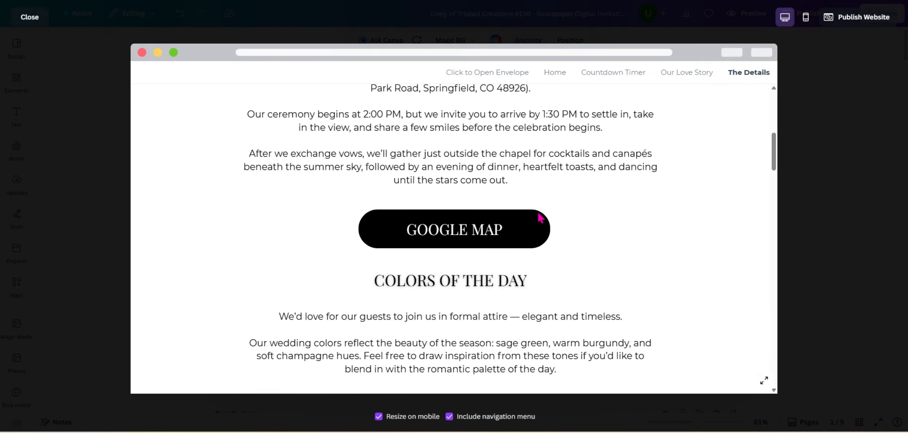
scroll(578, 221, up, 1)
scroll(576, 219, down, 2)
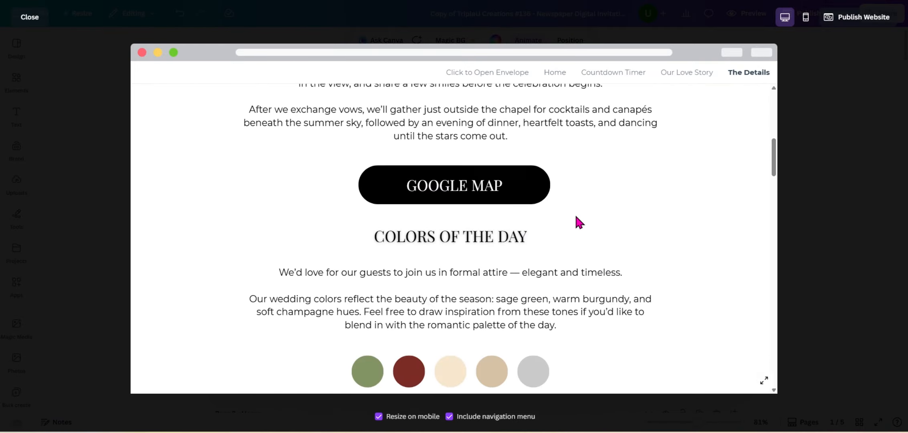
click(470, 185)
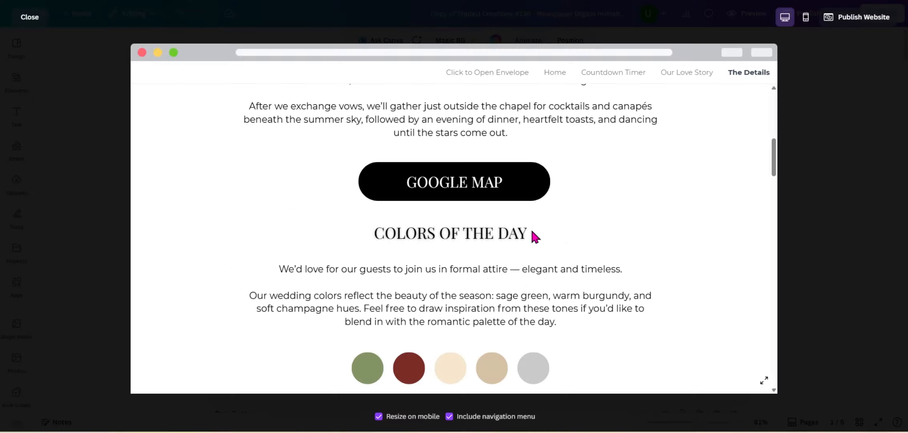
- Review the previewed Details page to its gift registry section, test "View Our Gift Registry" and close the shop page it opens
scroll(532, 232, down, 15)
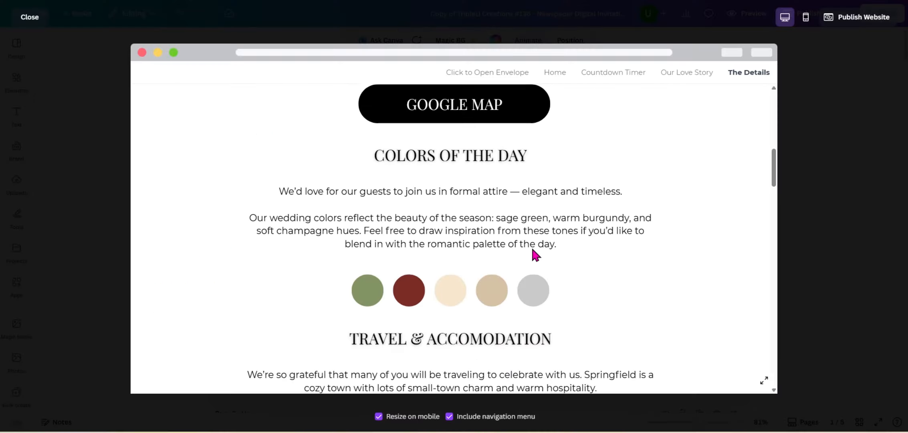
scroll(537, 244, down, 15)
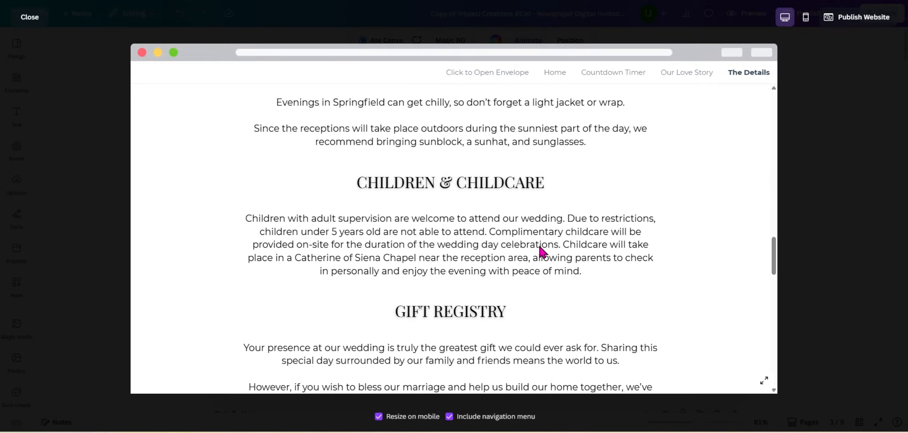
scroll(541, 242, up, 5)
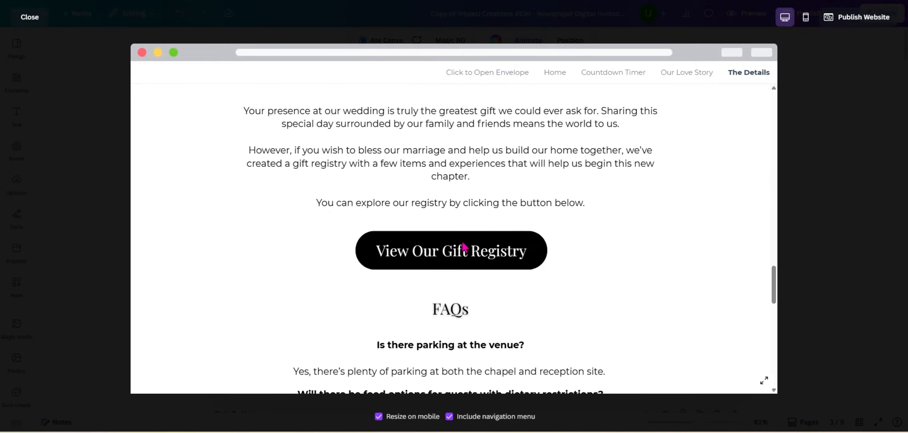
click(469, 258)
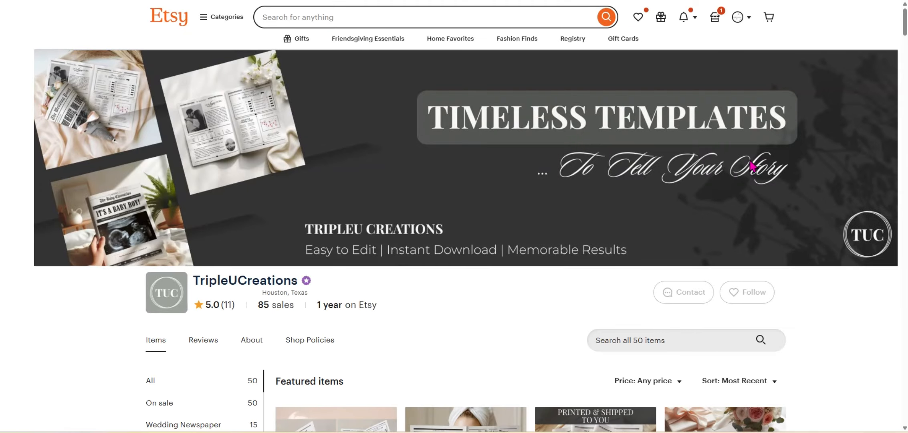
key(ctrl+w)
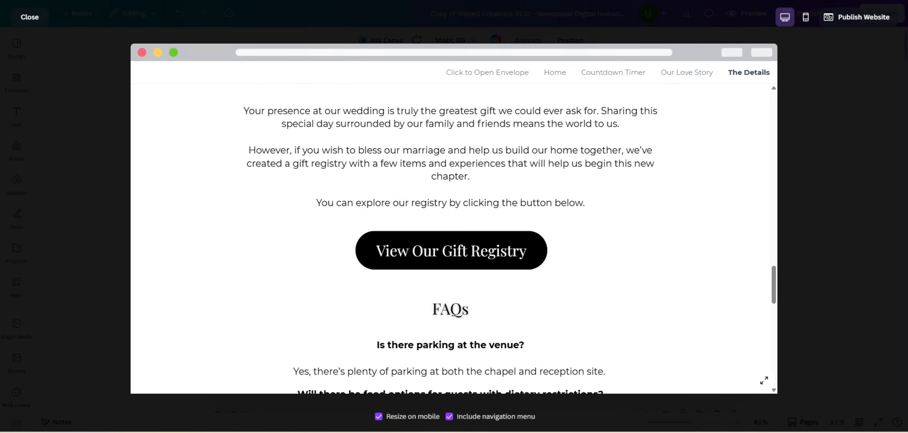
- Review the rest of the previewed Details page, and close the preview to look over all the design's pages in the editor
scroll(603, 271, down, 10)
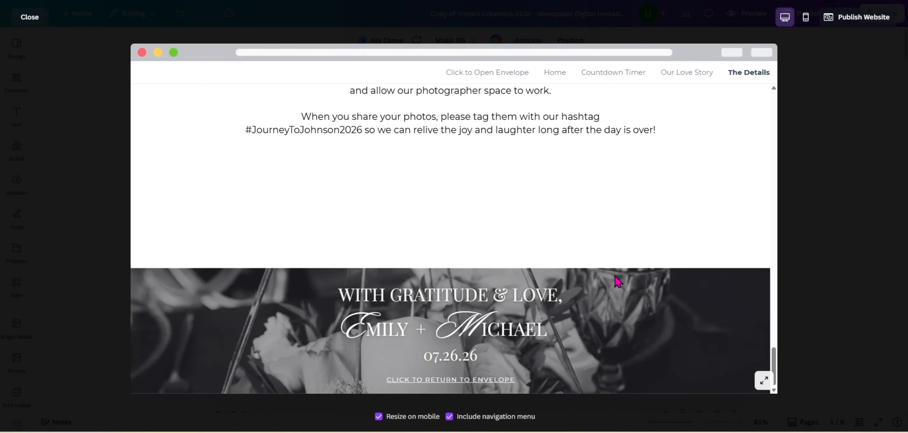
click(30, 17)
scroll(842, 228, down, 15)
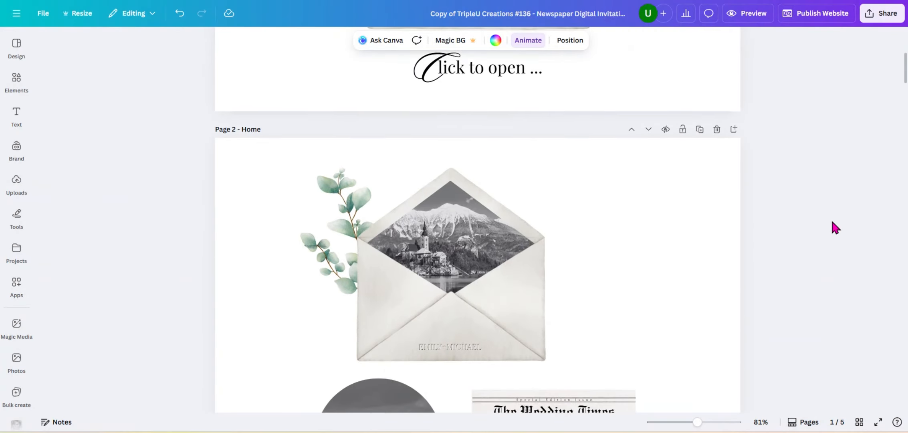
scroll(830, 223, down, 12)
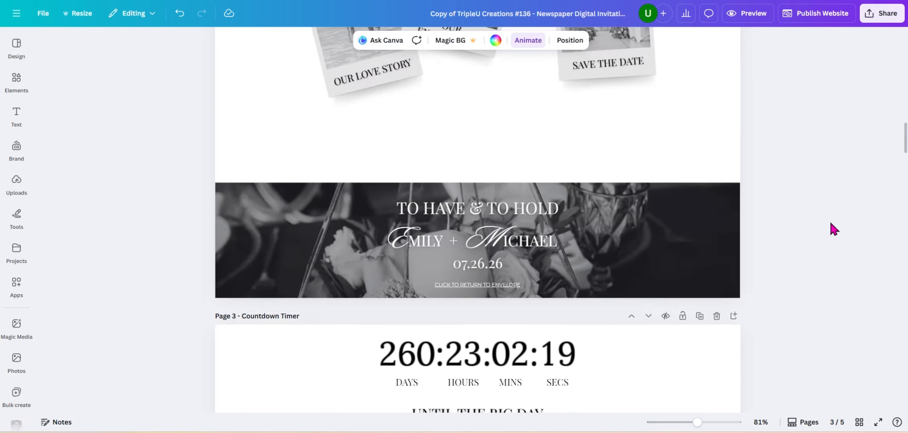
scroll(827, 221, up, 5)
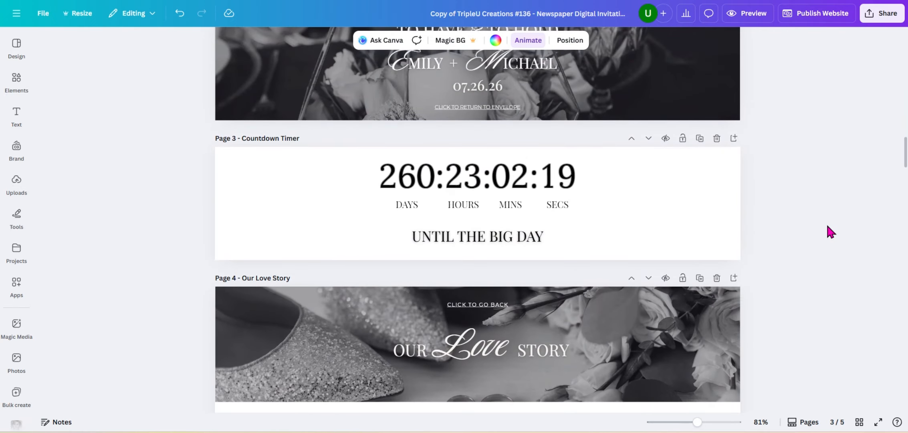
scroll(826, 222, down, 15)
scroll(824, 248, down, 20)
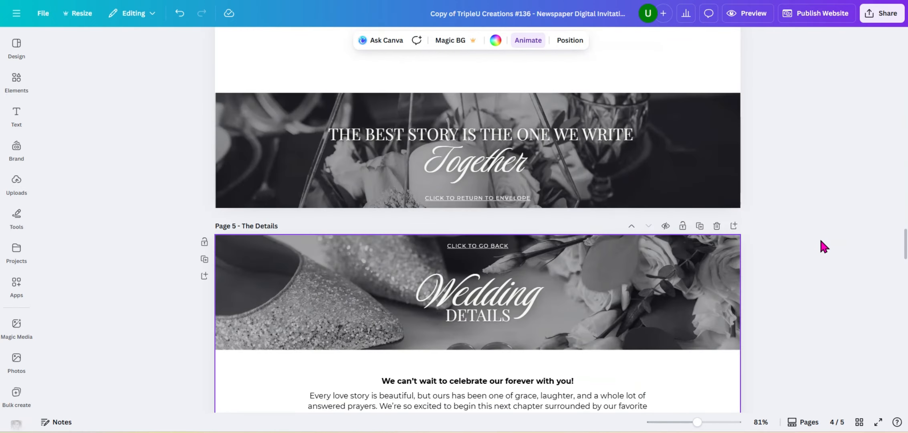
scroll(821, 241, down, 15)
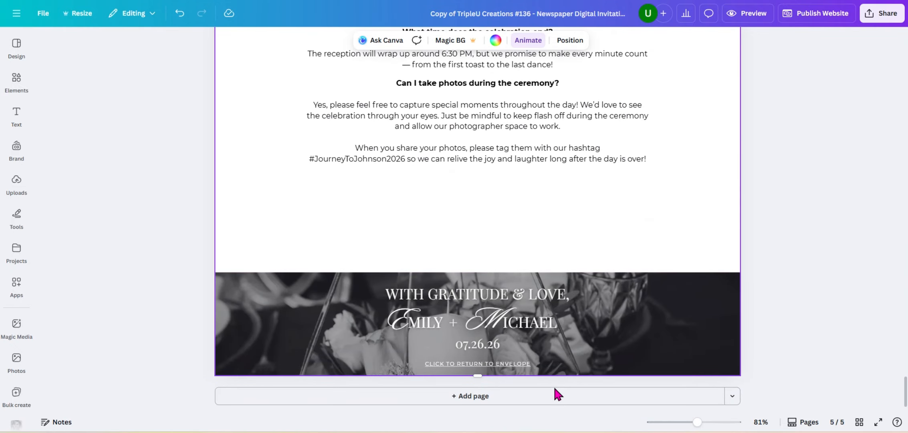
- Try adding and lengthening a blank page after The Details page, and delete it
click(633, 398)
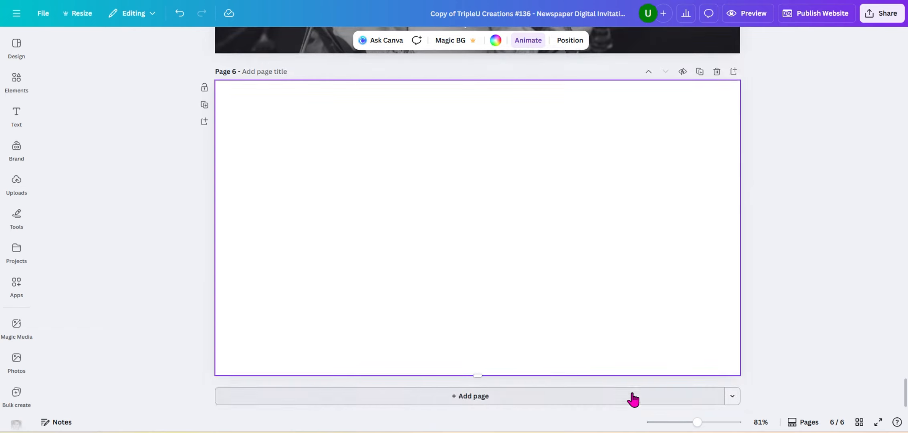
drag(476, 375, 519, 428)
scroll(523, 271, down, 2)
scroll(520, 265, up, 4)
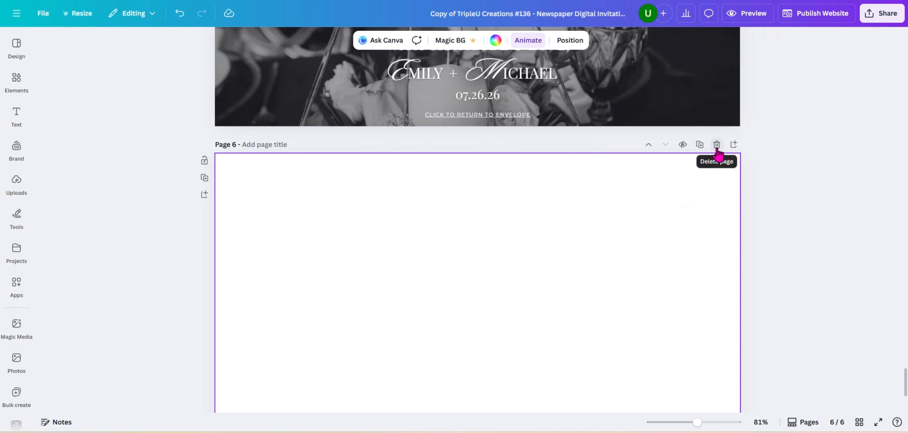
click(716, 149)
- Try duplicating The Details page, look over the copy and delete it
scroll(693, 189, up, 15)
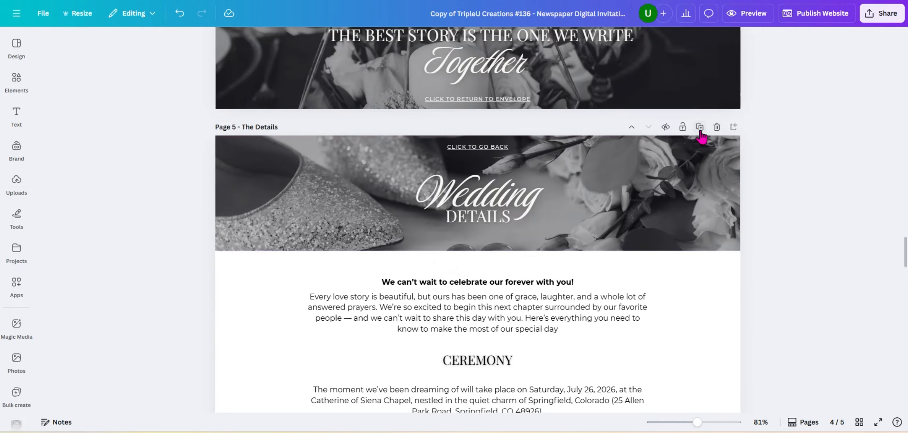
click(700, 127)
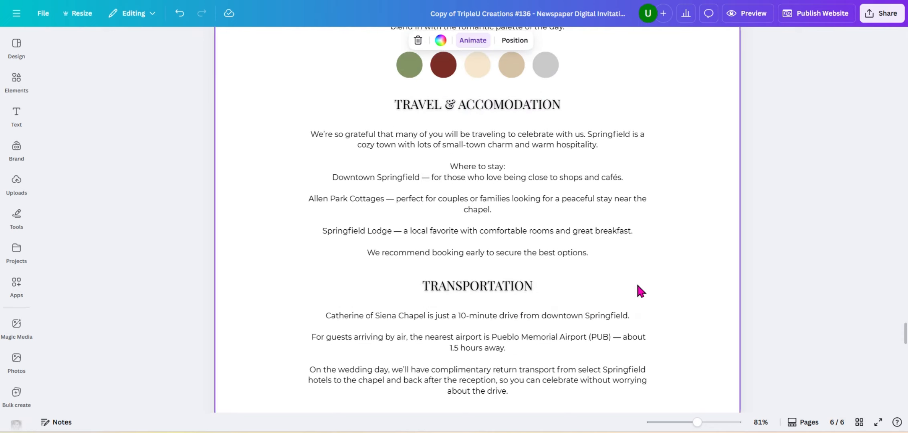
scroll(594, 228, up, 15)
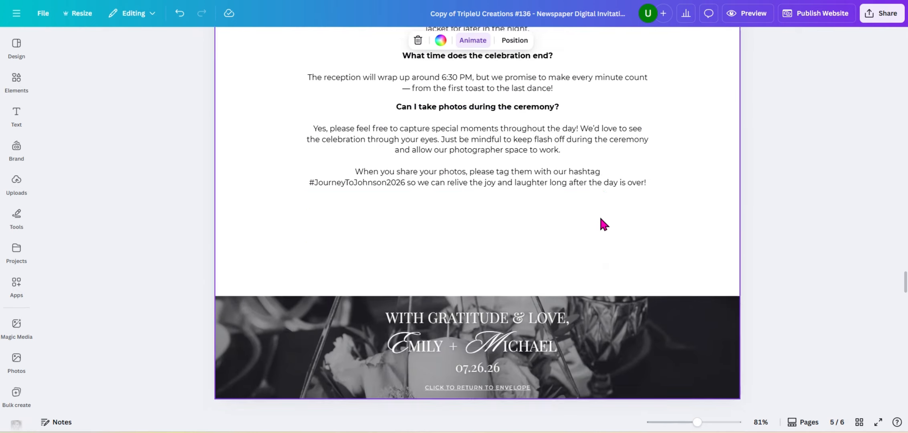
scroll(601, 223, down, 5)
click(718, 266)
scroll(683, 242, up, 20)
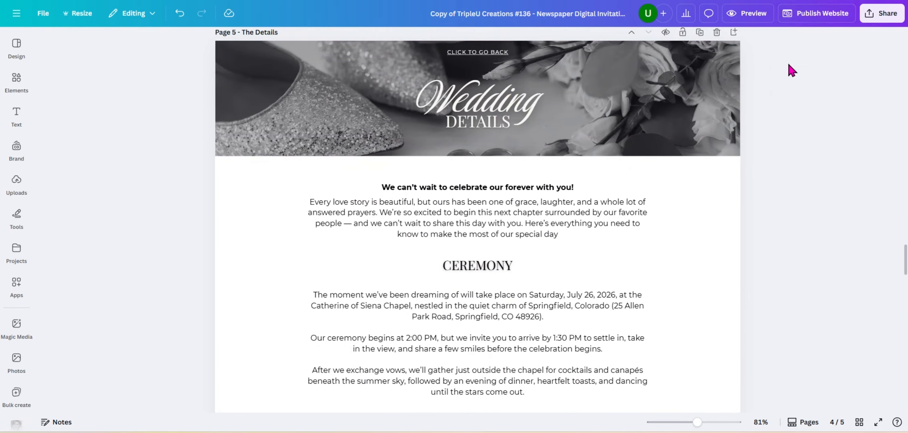
- Start publishing the website and set its my.canva.site address to the couple's first names joined by "and", followed by "forever"
click(818, 18)
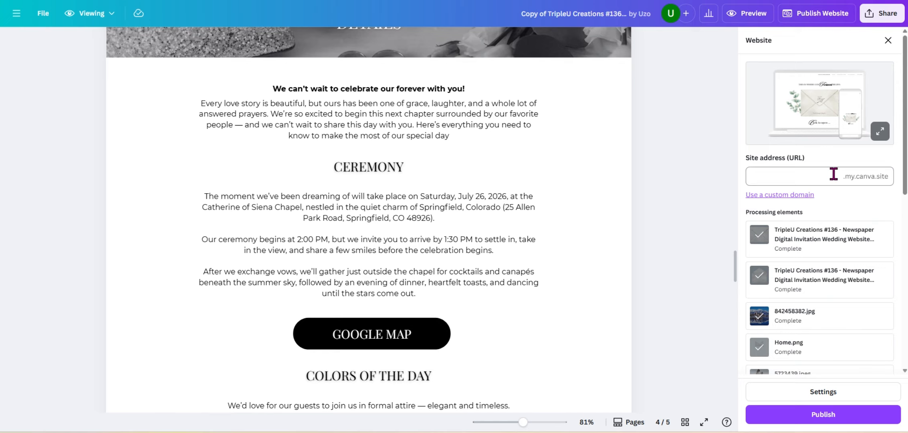
click(803, 178)
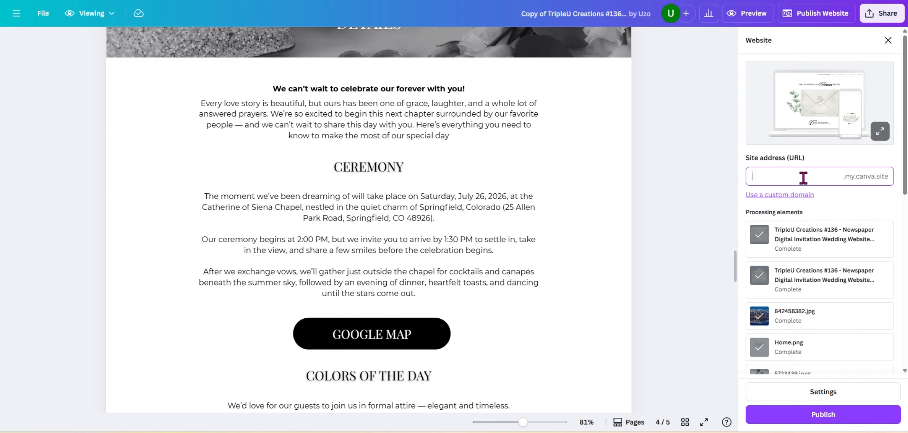
text(emily)
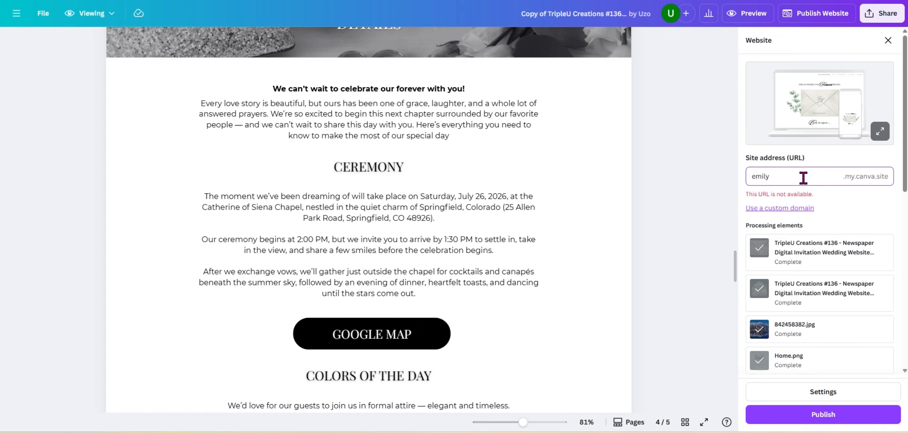
text(an)
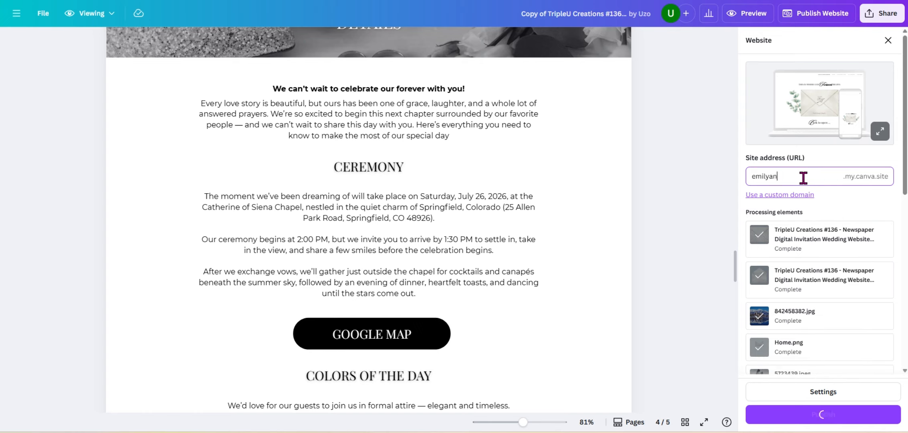
text(dmichael)
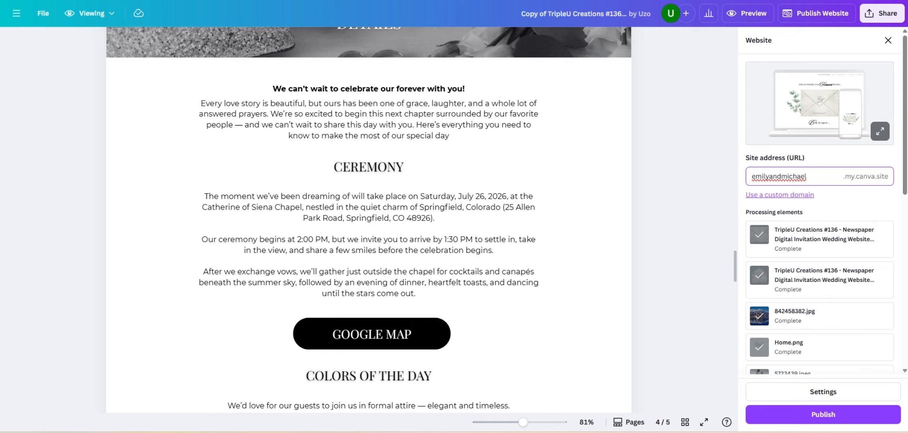
text(forever)
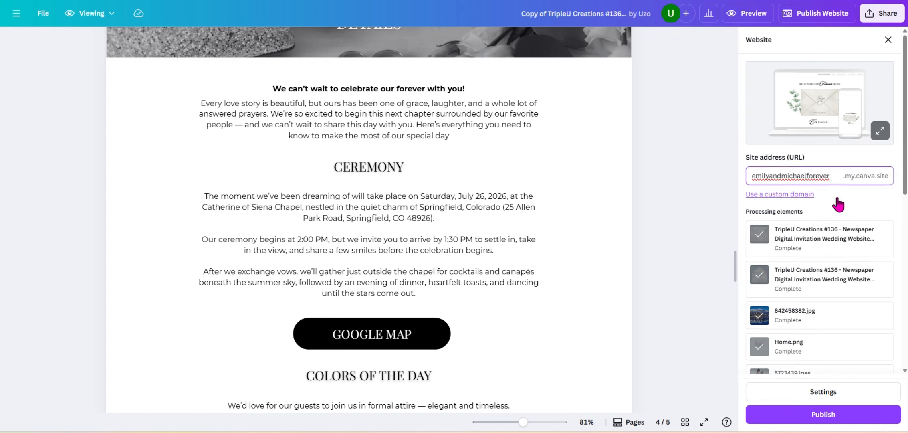
- Check the list of processed elements for the website and open its publishing settings
scroll(839, 197, down, 5)
scroll(840, 194, down, 3)
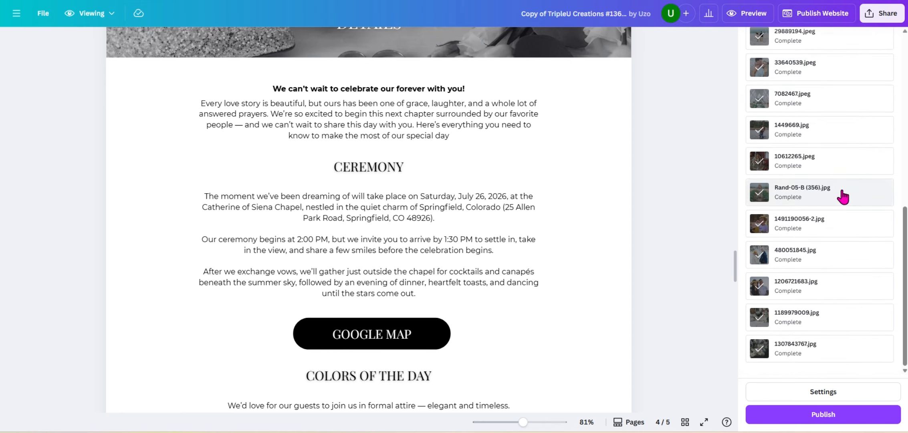
scroll(843, 195, up, 6)
scroll(843, 195, up, 3)
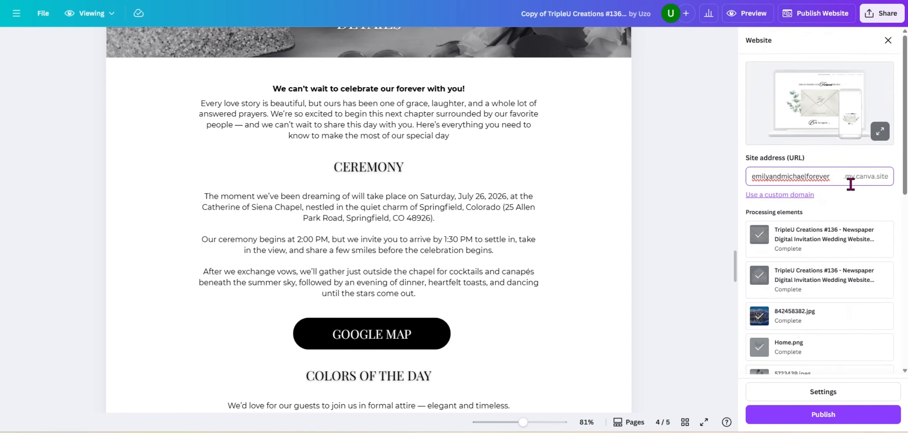
click(821, 397)
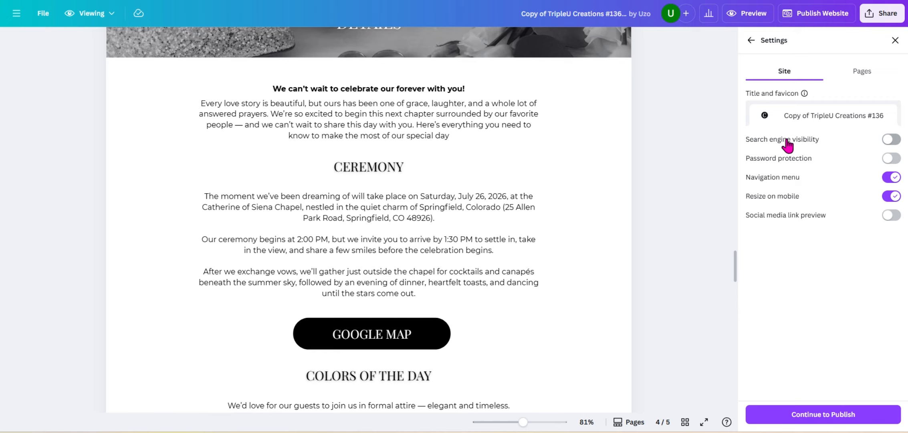
- Turn on search engine visibility for the site, try out password protection and leave it switched off
click(894, 140)
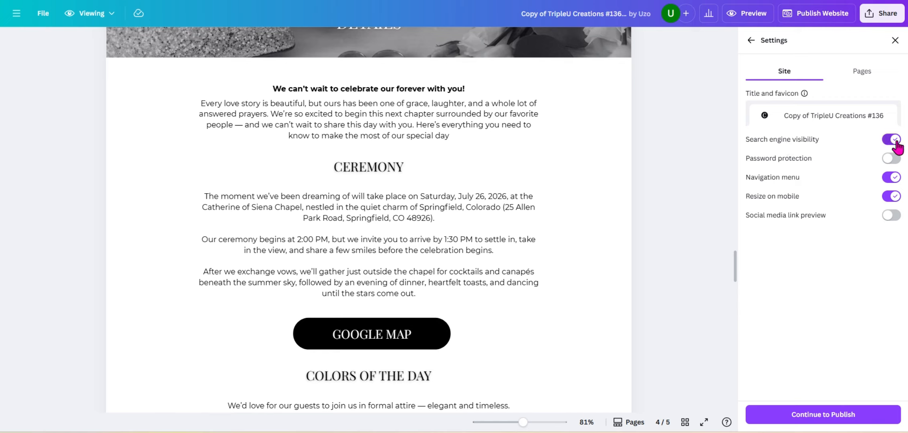
click(893, 158)
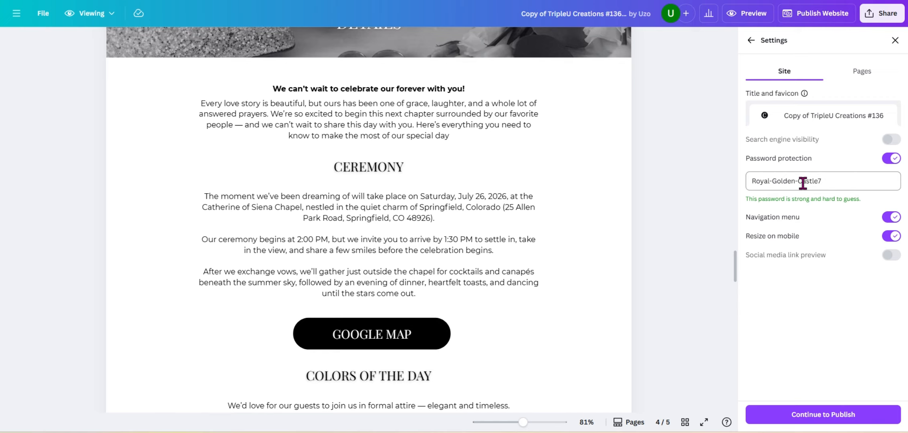
click(892, 159)
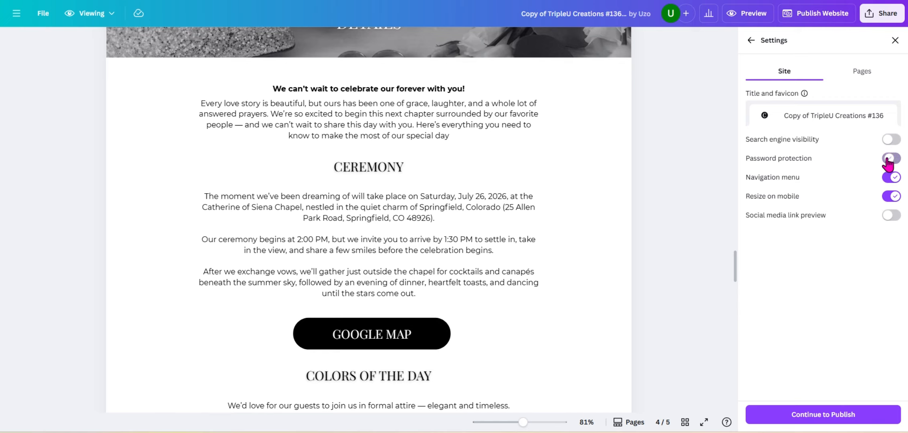
click(892, 139)
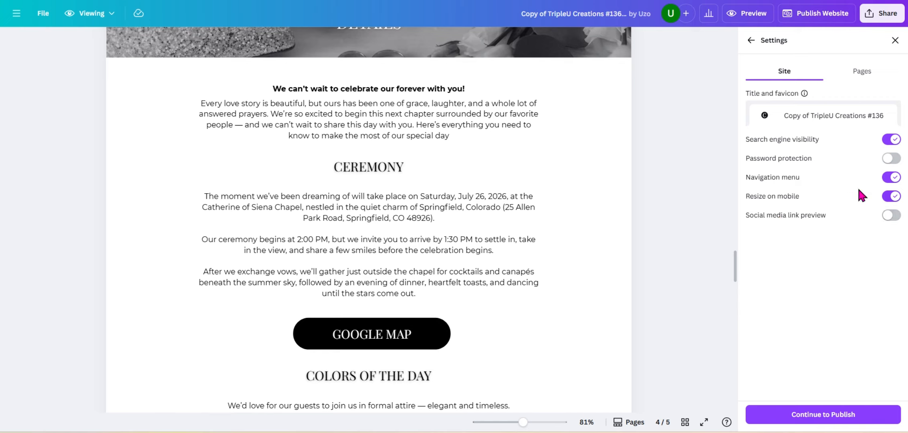
- Check the URL path and description settings of the Click to Open Envelope page and continue to publishing
click(858, 78)
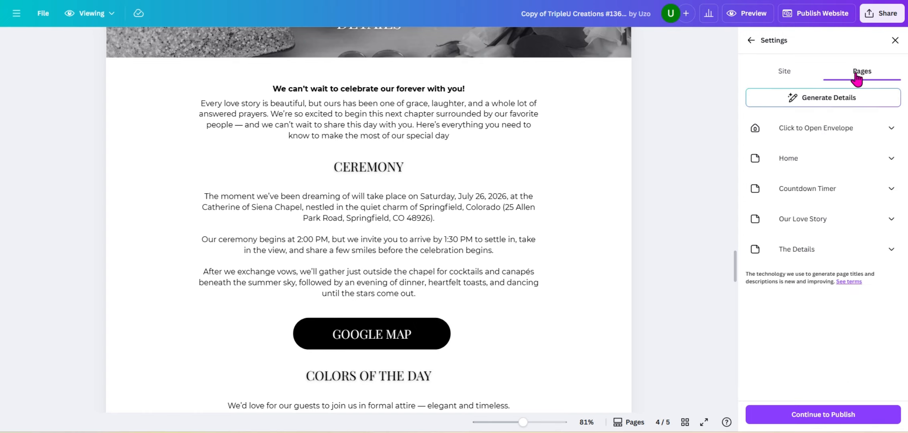
click(890, 132)
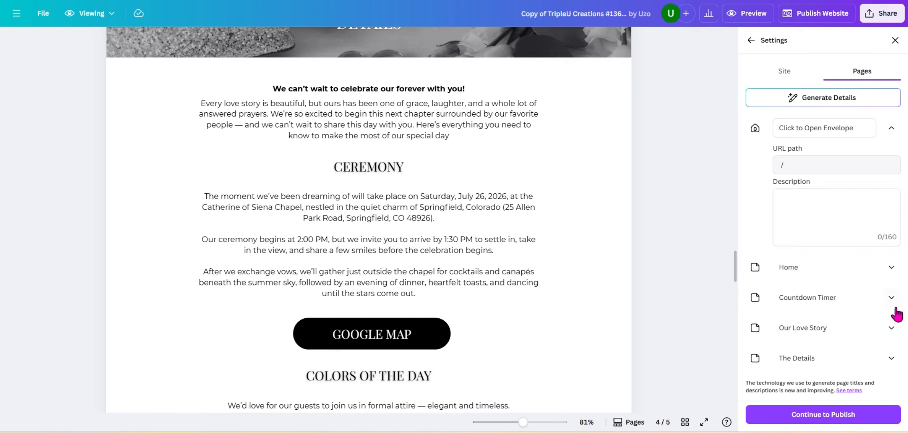
click(785, 73)
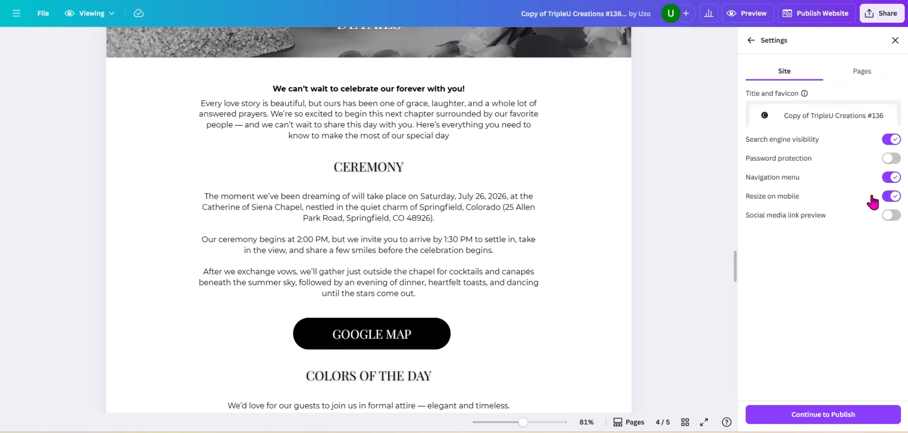
click(827, 419)
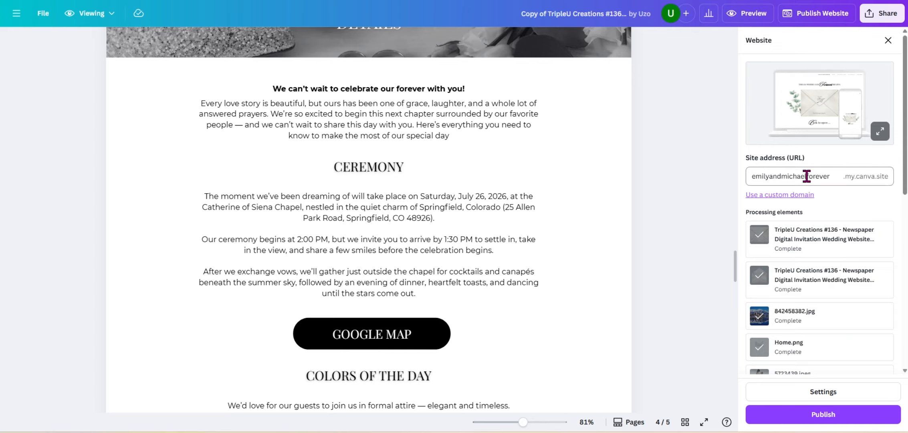
- Look over The Details page from Colors of the Day through the gift registry and FAQs to the closing footer
scroll(497, 301, down, 1)
scroll(497, 301, down, 15)
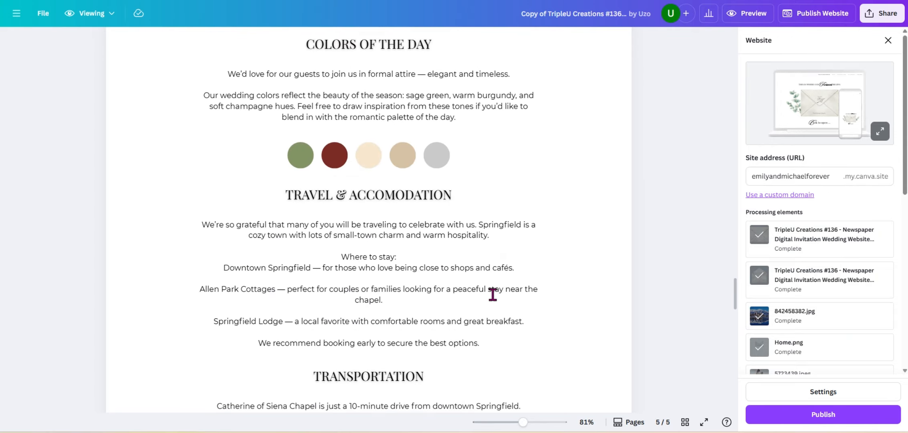
scroll(497, 301, down, 15)
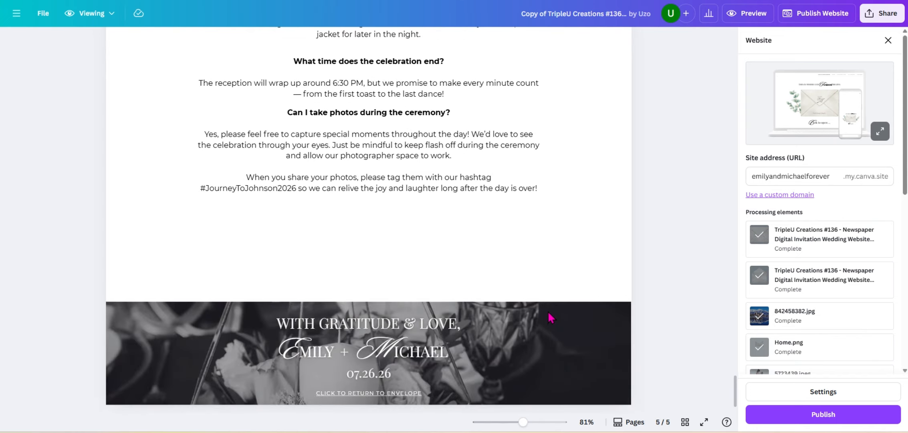
scroll(547, 310, up, 12)
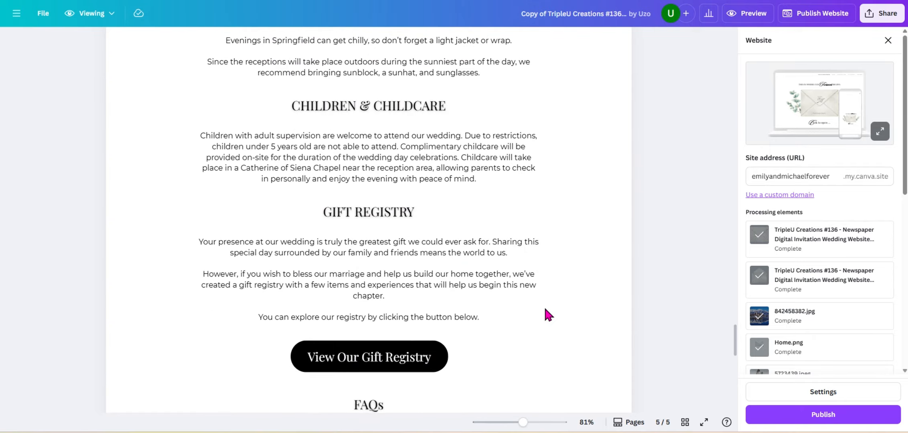
scroll(549, 315, up, 6)
scroll(548, 315, down, 6)
scroll(545, 314, down, 2)
scroll(537, 310, up, 4)
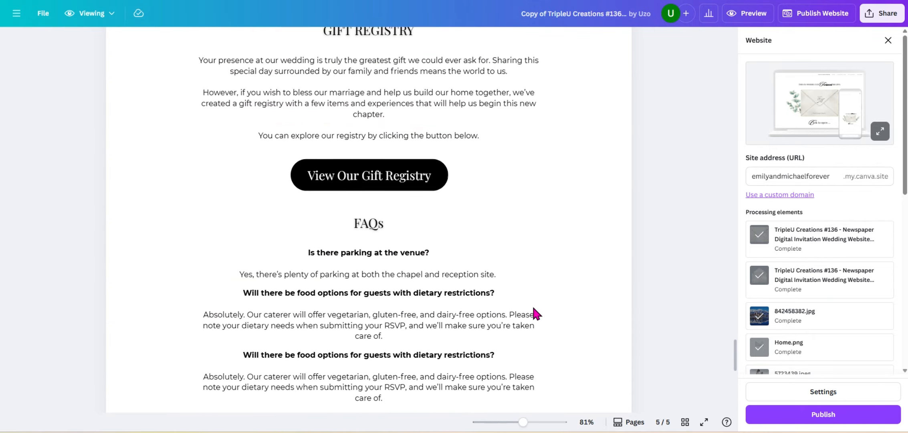
scroll(533, 316, down, 6)
scroll(533, 317, down, 6)
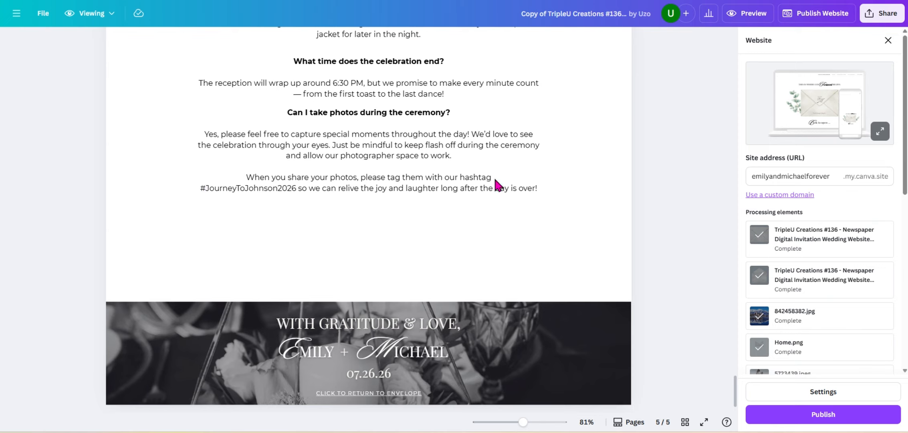
- Publish the website with "forever" removed from its my.canva.site address, and copy the live link
click(807, 177)
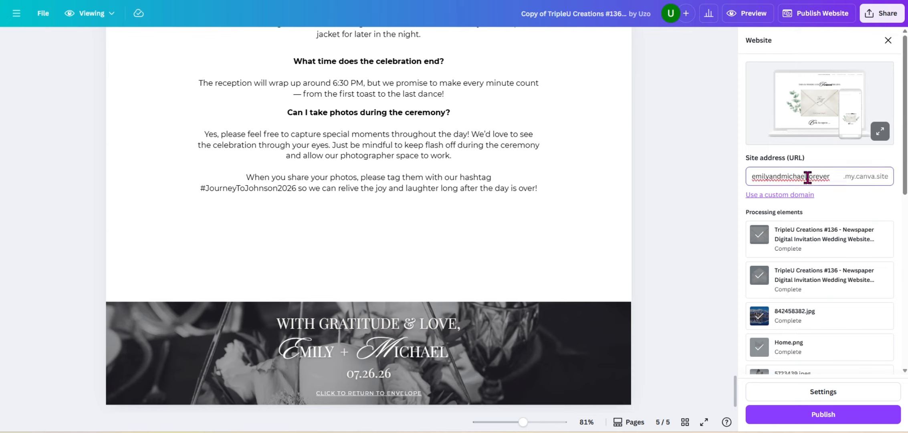
drag(809, 177, 832, 179)
key(BackSpace)
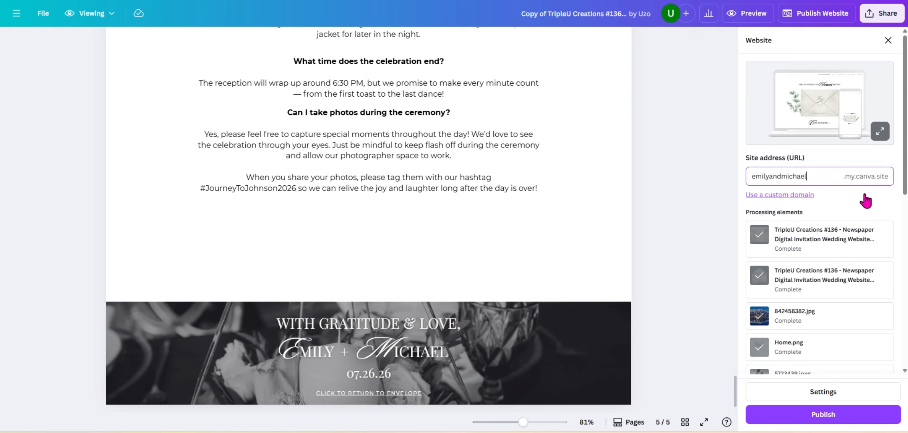
click(824, 417)
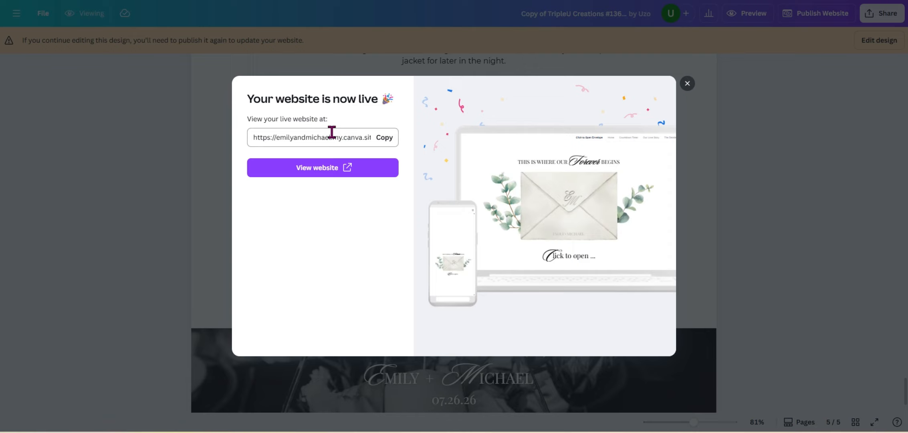
click(384, 139)
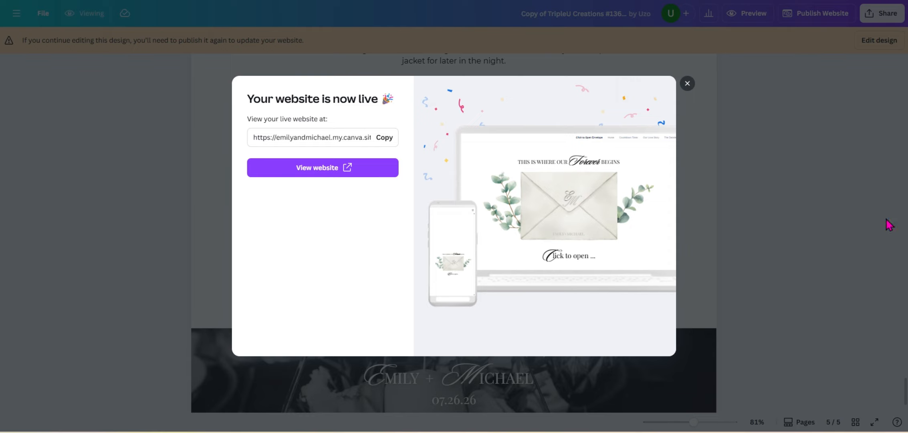
- View the live website, open its envelope and look over the Home page down to the RSVP and photo cards
click(344, 174)
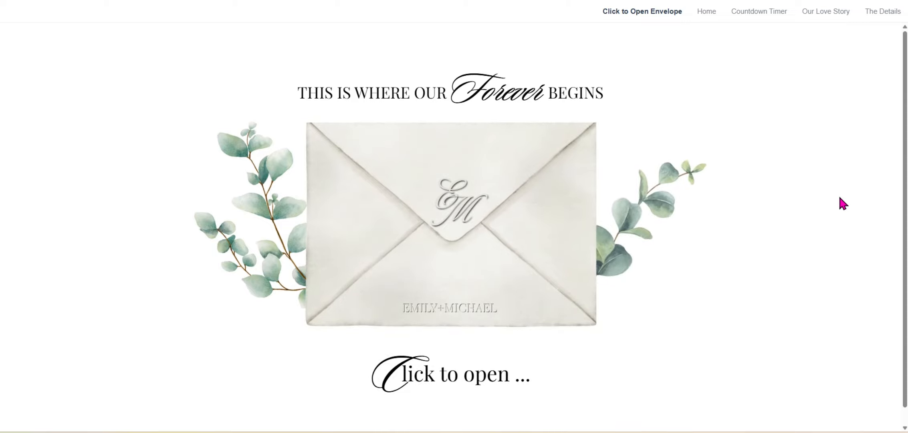
click(476, 374)
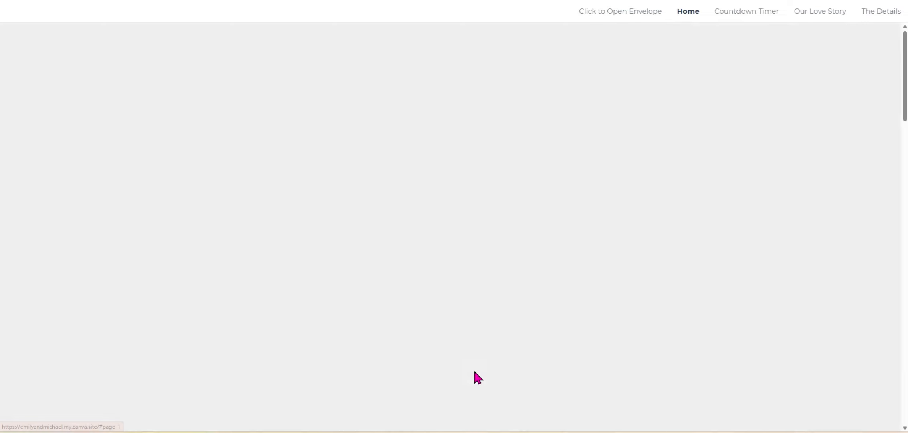
scroll(578, 310, down, 4)
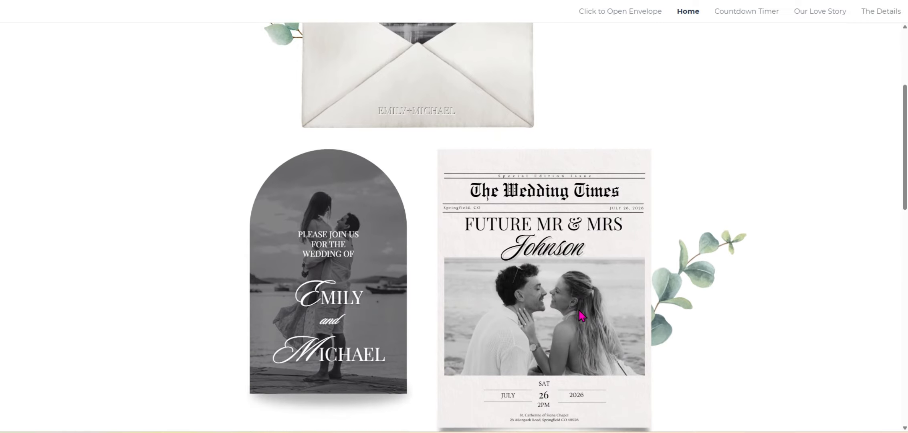
scroll(582, 316, down, 8)
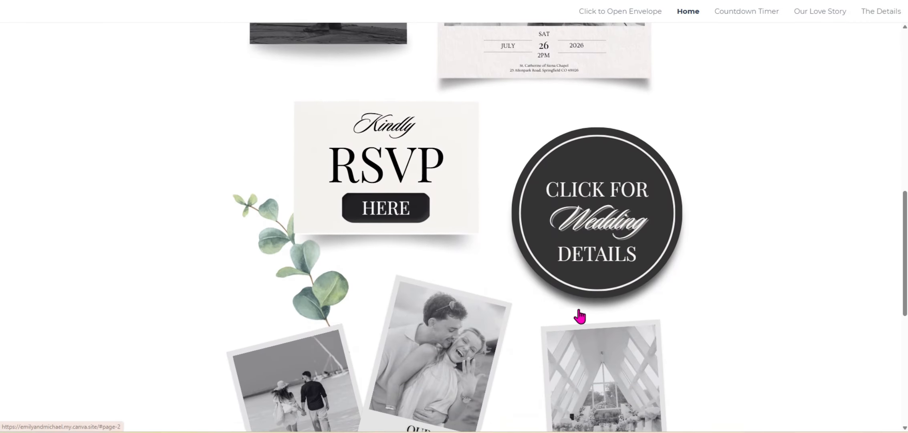
scroll(580, 317, down, 1)
scroll(578, 306, down, 1)
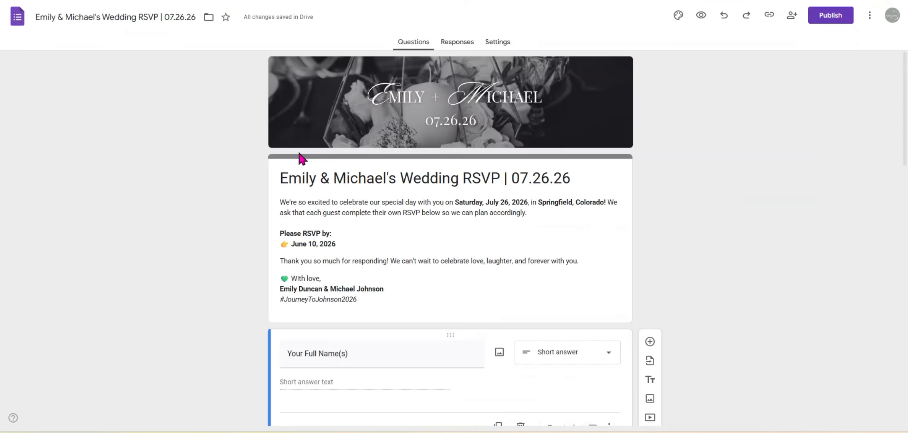
- Look through the questions of the wedding RSVP form in Google Forms and return to the live website
scroll(456, 234, down, 8)
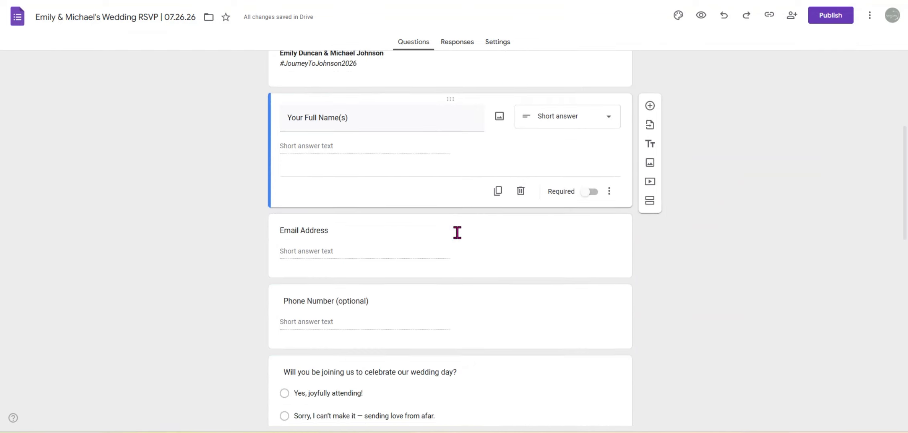
scroll(456, 232, down, 12)
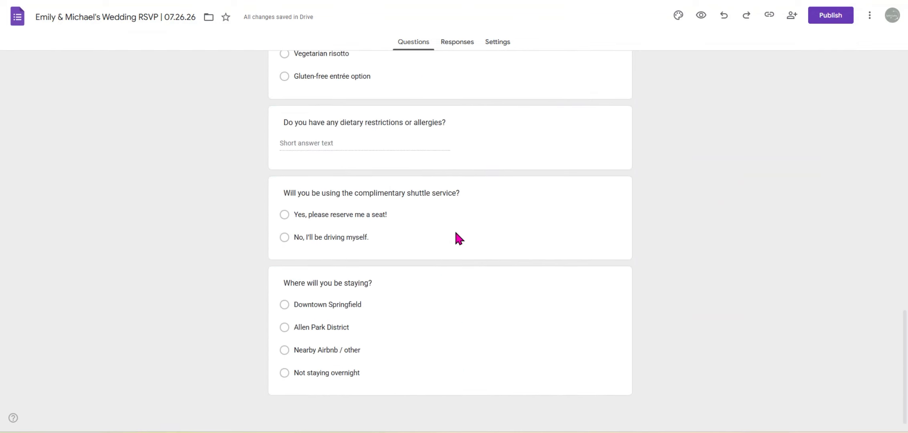
mouse_move(623, 432)
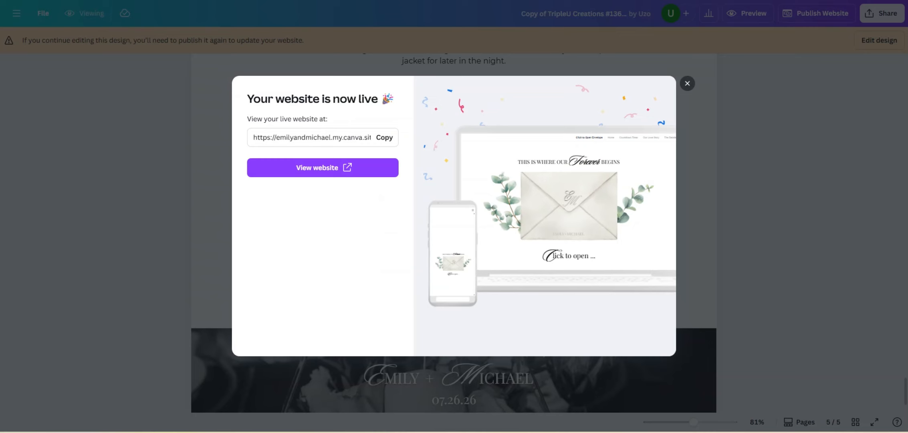
click(361, 172)
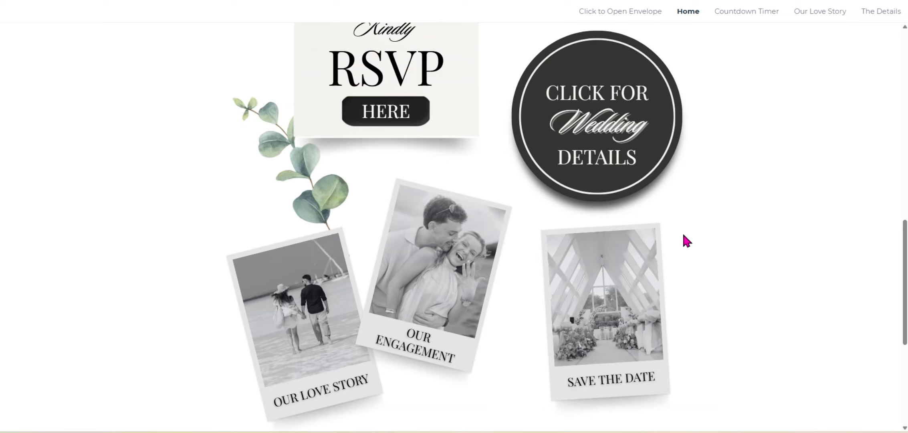
- Open the wedding details from the live Home page, test the Google Map link and close the page it opens
click(599, 128)
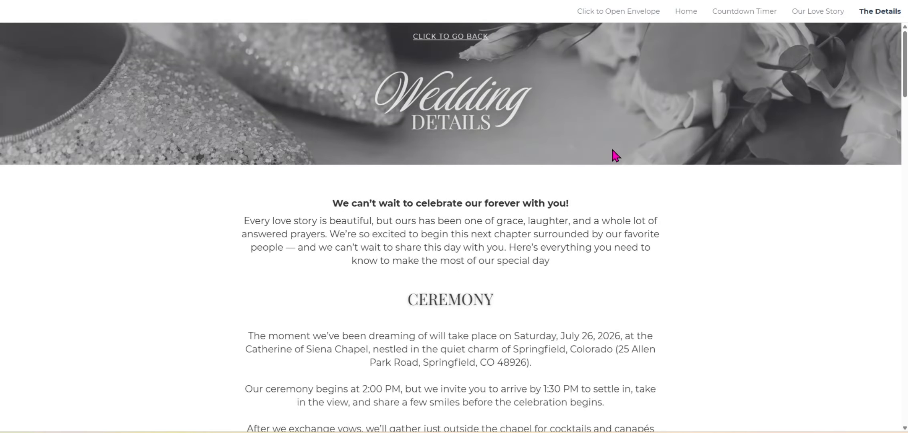
scroll(609, 156, down, 8)
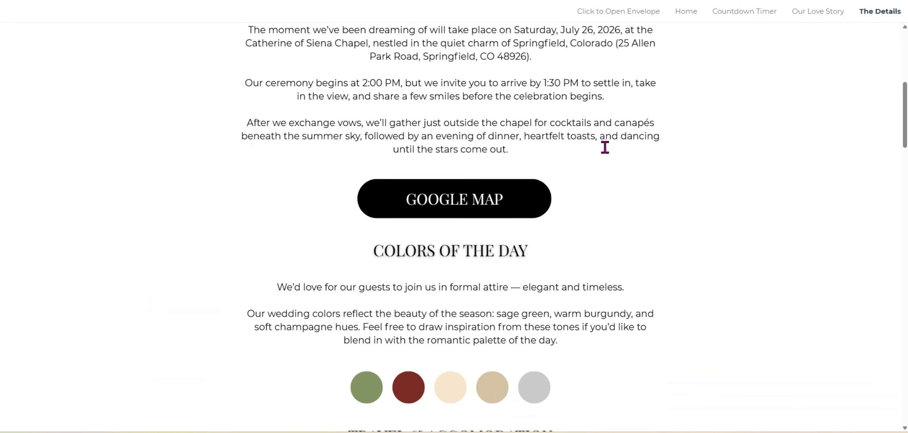
click(465, 137)
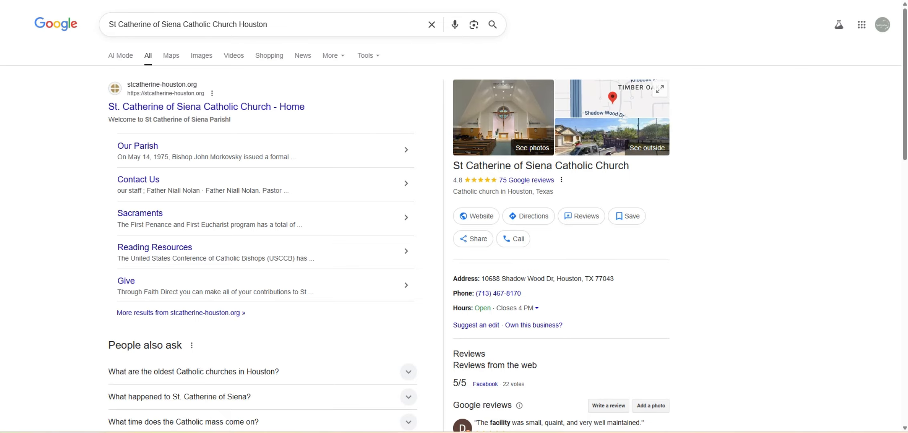
key(ctrl+w)
- Look over the rest of the live details page, from Travel & Accomodation to the link returning to the envelope
scroll(436, 173, down, 7)
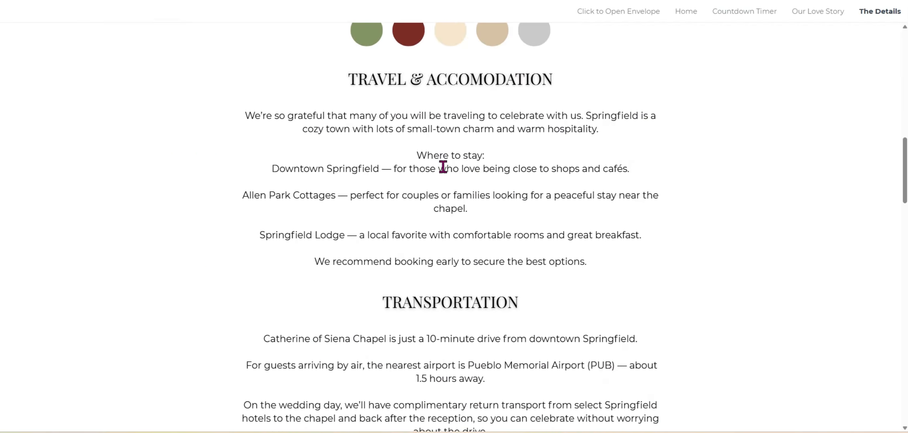
scroll(445, 165, down, 20)
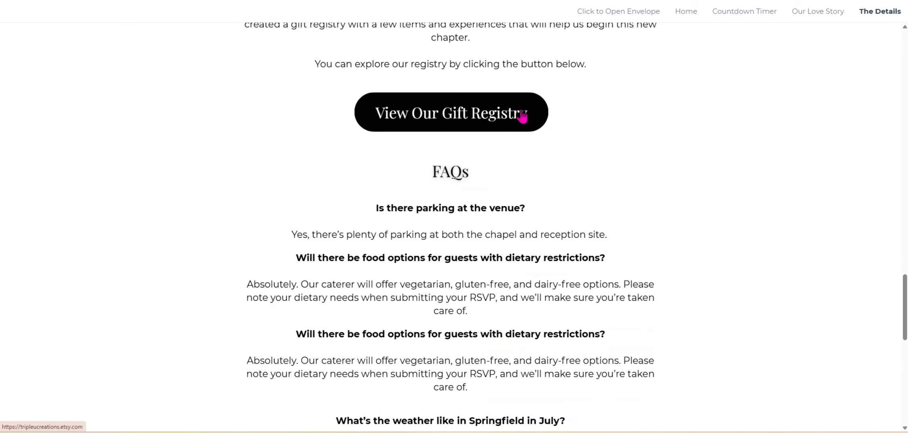
scroll(619, 189, down, 1)
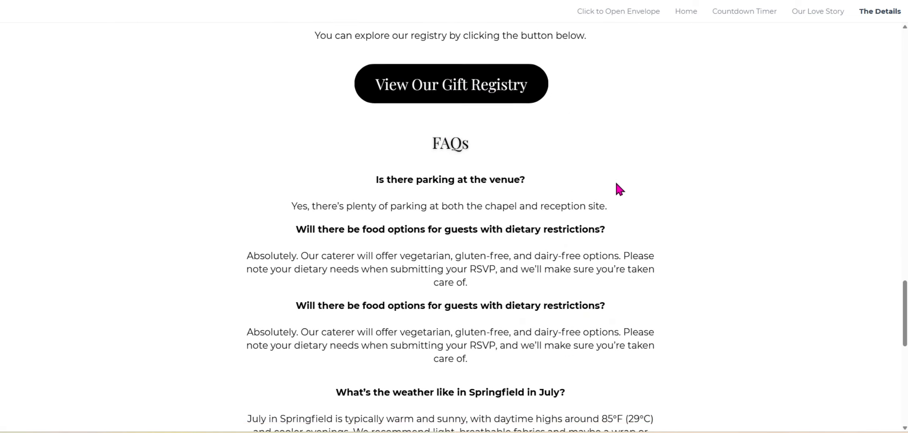
scroll(616, 183, down, 10)
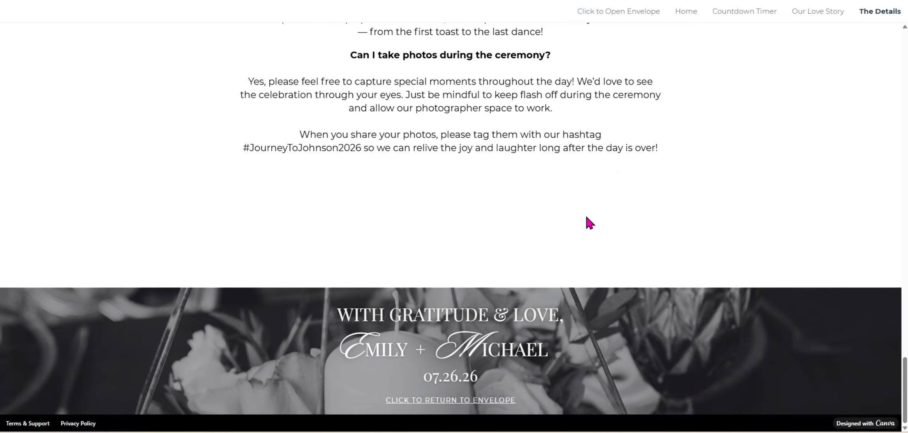